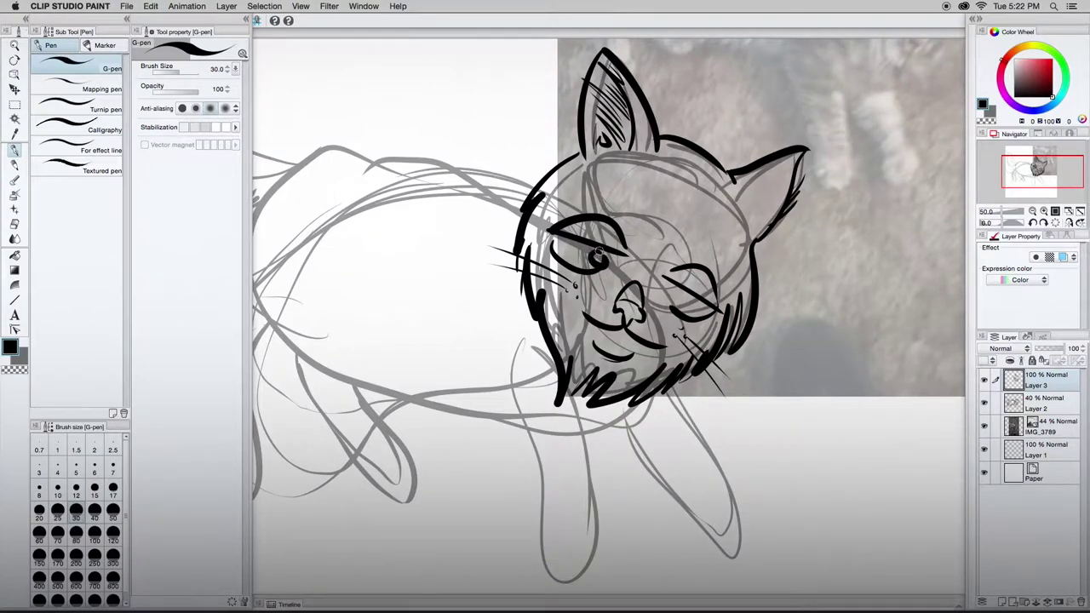
{"action": "key", "text": "super+z"}
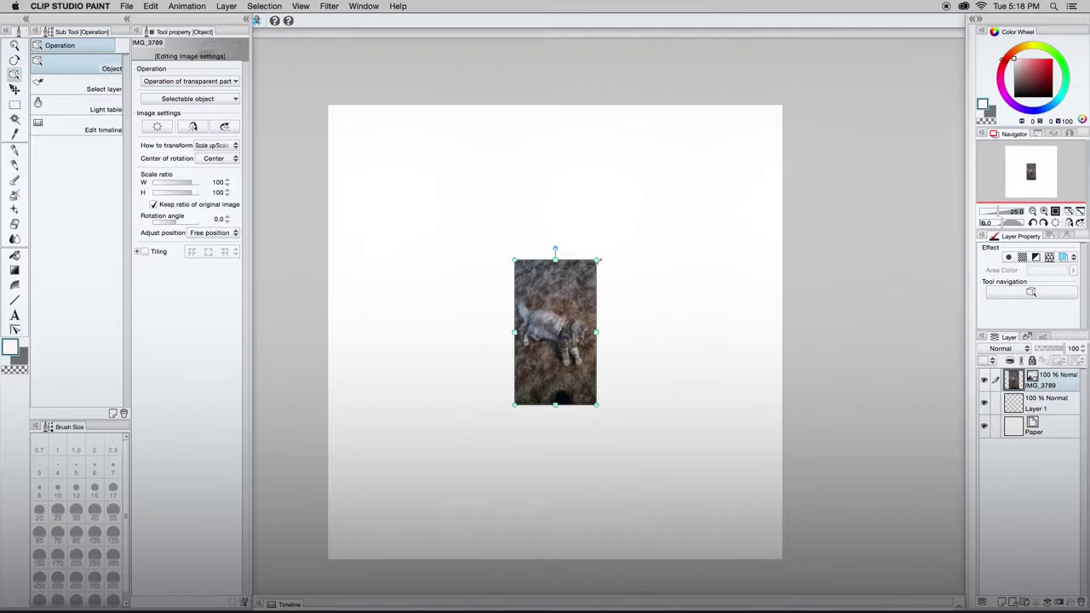
Step: Scale the cat reference photo to 267% and place it along the right edge of the canvas
{"action": "left_click_drag", "start_coordinate": [597, 260], "coordinate": [706, 68]}
{"action": "left_click_drag", "start_coordinate": [579, 340], "coordinate": [381, 302]}
{"action": "left_click_drag", "start_coordinate": [511, 366], "coordinate": [584, 500]}
{"action": "left_click_drag", "start_coordinate": [606, 397], "coordinate": [733, 398]}
{"action": "left_click_drag", "start_coordinate": [771, 509], "coordinate": [713, 428]}
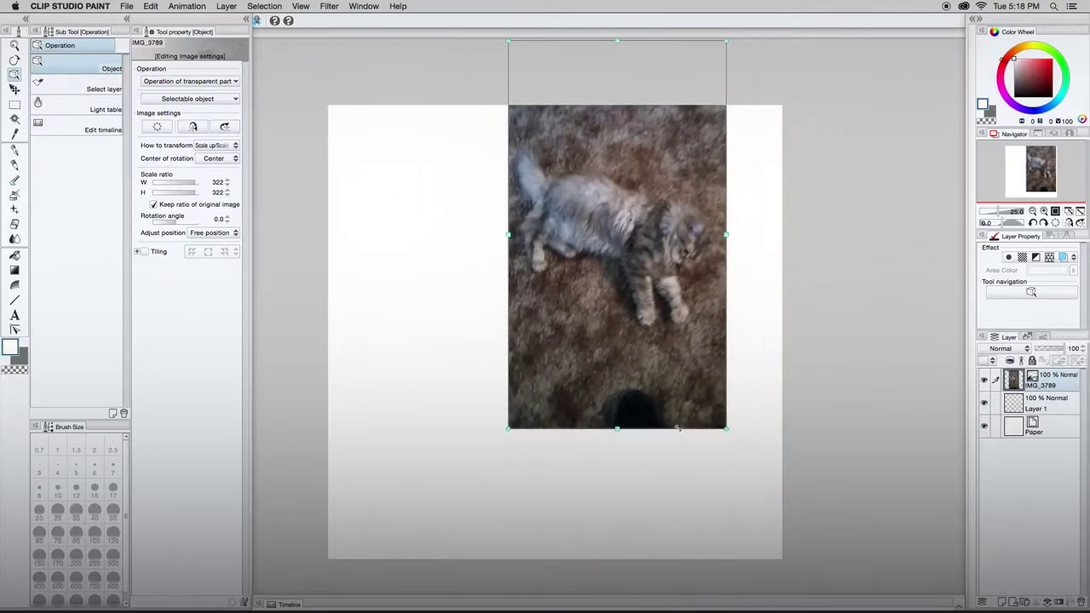
{"action": "left_click_drag", "start_coordinate": [642, 367], "coordinate": [689, 381]}
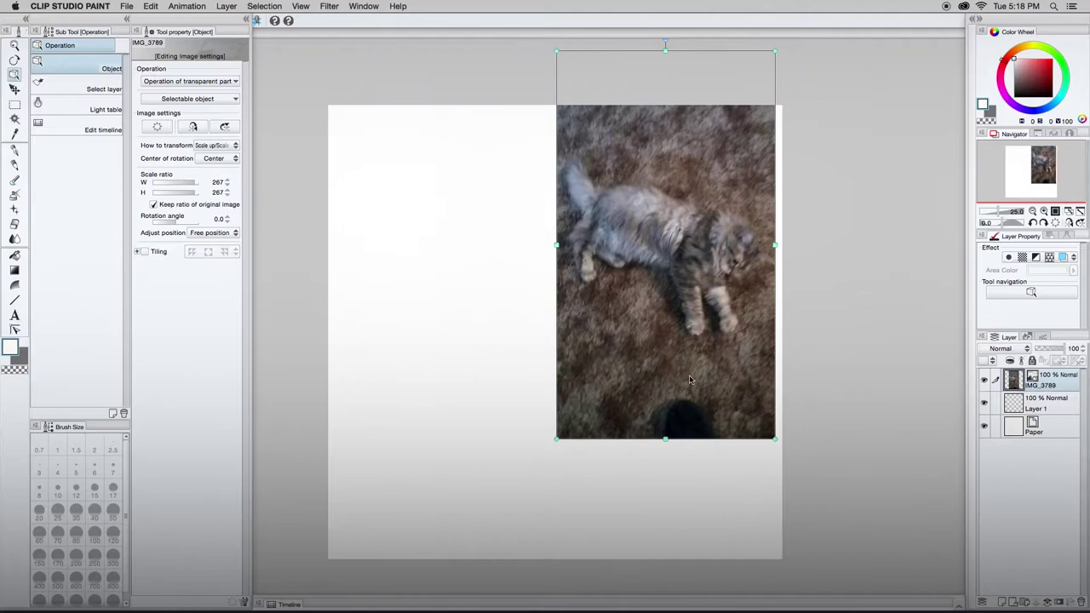
{"action": "left_click_drag", "start_coordinate": [606, 425], "coordinate": [617, 471]}
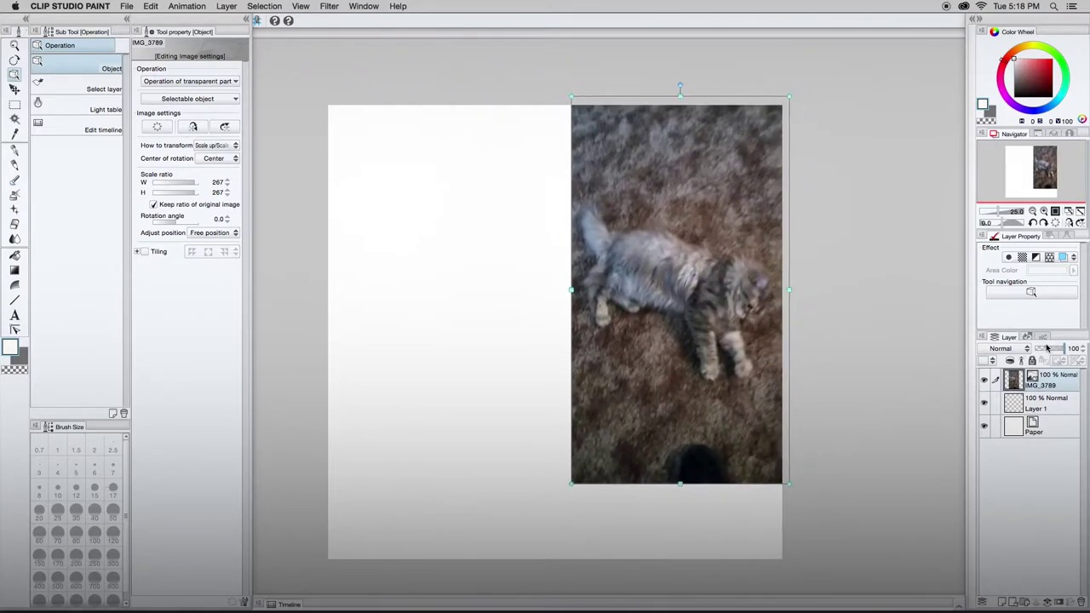
Step: Lower the photo layer's opacity to 44%, lock it, and make the new Layer 2 above it active
{"action": "left_click", "coordinate": [1049, 349]}
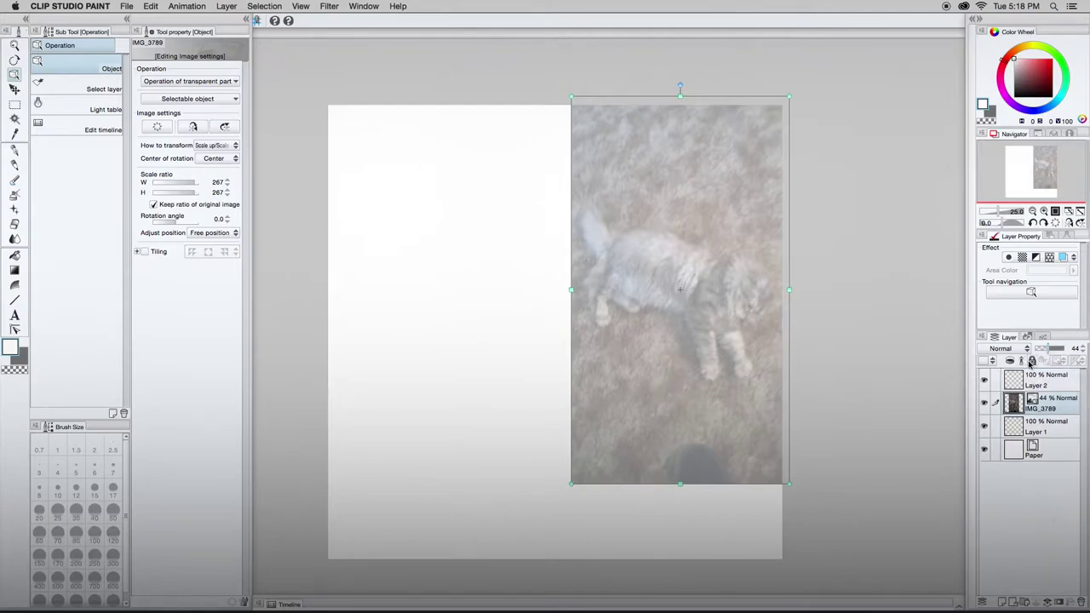
{"action": "left_click", "coordinate": [1031, 360]}
{"action": "left_click", "coordinate": [1071, 385]}
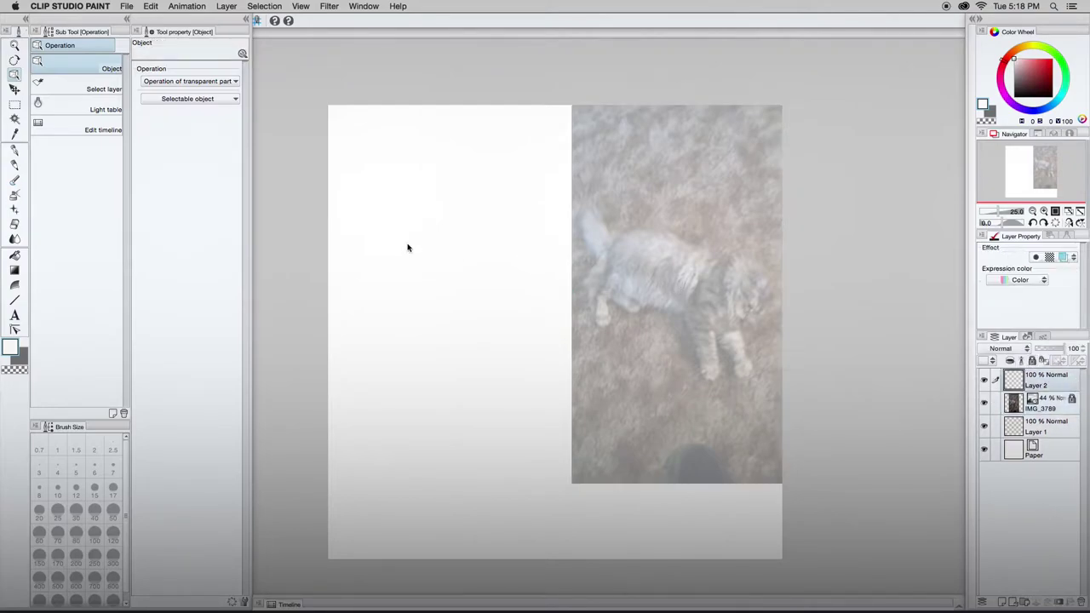
Step: Using the black G-pen at size 30, rough out the cat's torso, hind leg and front legs beside the photo
{"action": "key", "text": "x"}
{"action": "key", "text": "x"}
{"action": "left_click", "coordinate": [1019, 92]}
{"action": "key", "text": "p"}
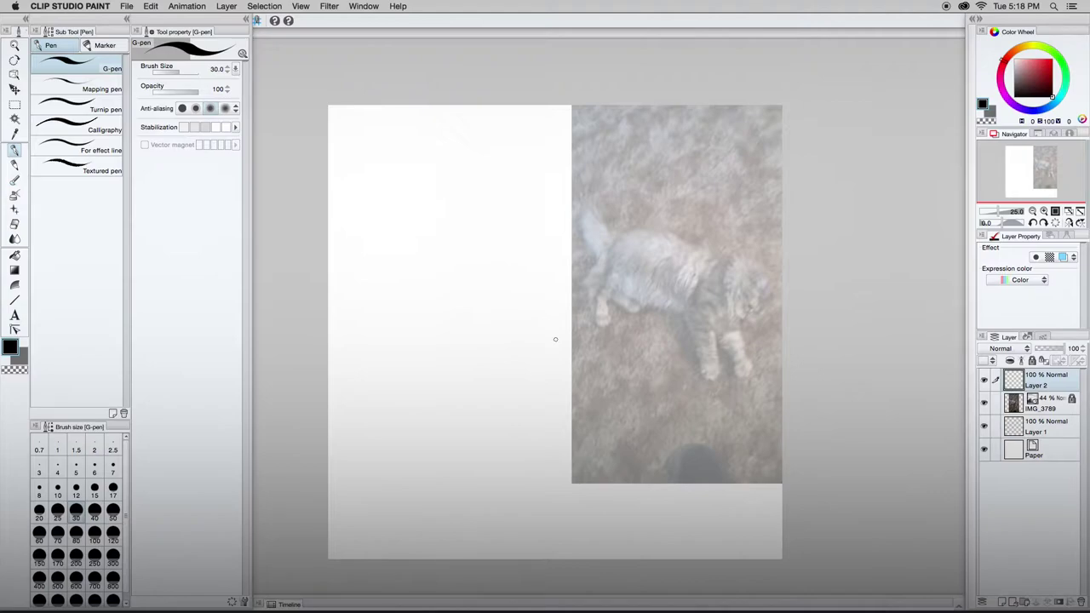
{"action": "mouse_move", "coordinate": [508, 259]}
{"action": "left_mouse_down"}
{"action": "mouse_move", "coordinate": [442, 304]}
{"action": "mouse_move", "coordinate": [464, 395]}
{"action": "mouse_move", "coordinate": [577, 356]}
{"action": "mouse_move", "coordinate": [513, 252]}
{"action": "mouse_move", "coordinate": [403, 332]}
{"action": "mouse_move", "coordinate": [436, 415]}
{"action": "mouse_move", "coordinate": [531, 361]}
{"action": "mouse_move", "coordinate": [542, 263]}
{"action": "mouse_move", "coordinate": [400, 359]}
{"action": "left_mouse_up"}
{"action": "left_click_drag", "start_coordinate": [414, 313], "coordinate": [356, 466]}
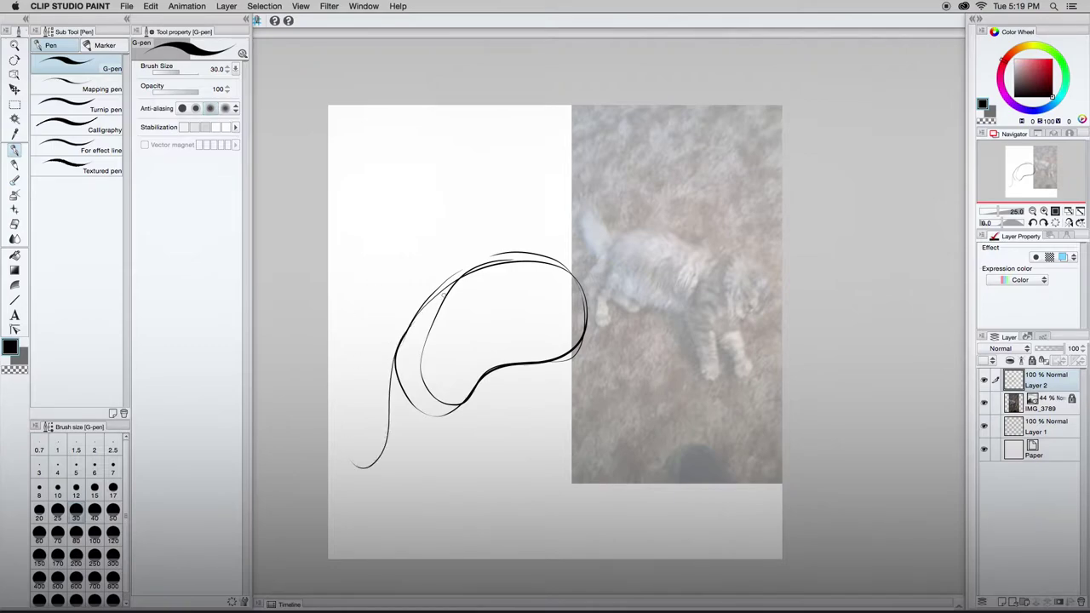
{"action": "mouse_move", "coordinate": [445, 289]}
{"action": "left_mouse_down"}
{"action": "mouse_move", "coordinate": [367, 313]}
{"action": "mouse_move", "coordinate": [347, 298]}
{"action": "left_mouse_up"}
{"action": "mouse_move", "coordinate": [331, 283]}
{"action": "left_mouse_down"}
{"action": "mouse_move", "coordinate": [332, 317]}
{"action": "mouse_move", "coordinate": [399, 337]}
{"action": "mouse_move", "coordinate": [492, 266]}
{"action": "left_mouse_up"}
{"action": "left_click_drag", "start_coordinate": [492, 267], "coordinate": [591, 290]}
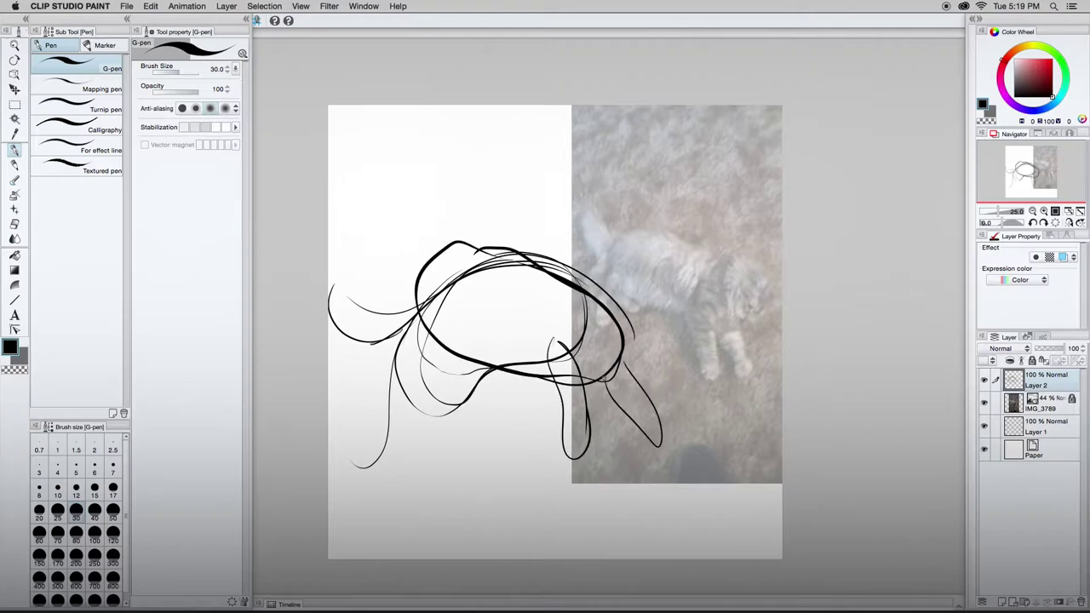
Step: Sketch the cat's round head with facial guide curves at the front of the body and an upswept tail behind
{"action": "mouse_move", "coordinate": [604, 377]}
{"action": "left_mouse_down"}
{"action": "mouse_move", "coordinate": [652, 435]}
{"action": "mouse_move", "coordinate": [624, 353]}
{"action": "left_mouse_up"}
{"action": "mouse_move", "coordinate": [615, 321]}
{"action": "left_mouse_down"}
{"action": "mouse_move", "coordinate": [623, 295]}
{"action": "mouse_move", "coordinate": [637, 304]}
{"action": "left_mouse_up"}
{"action": "mouse_move", "coordinate": [611, 297]}
{"action": "left_mouse_down"}
{"action": "mouse_move", "coordinate": [644, 311]}
{"action": "mouse_move", "coordinate": [595, 283]}
{"action": "left_mouse_up"}
{"action": "left_click_drag", "start_coordinate": [650, 263], "coordinate": [607, 249]}
{"action": "mouse_move", "coordinate": [584, 298]}
{"action": "left_mouse_down"}
{"action": "mouse_move", "coordinate": [648, 329]}
{"action": "mouse_move", "coordinate": [648, 289]}
{"action": "left_mouse_up"}
{"action": "mouse_move", "coordinate": [641, 262]}
{"action": "left_mouse_down"}
{"action": "mouse_move", "coordinate": [589, 261]}
{"action": "mouse_move", "coordinate": [623, 286]}
{"action": "left_mouse_up"}
{"action": "mouse_move", "coordinate": [586, 254]}
{"action": "left_mouse_down"}
{"action": "mouse_move", "coordinate": [615, 322]}
{"action": "mouse_move", "coordinate": [584, 282]}
{"action": "mouse_move", "coordinate": [586, 293]}
{"action": "left_mouse_up"}
{"action": "mouse_move", "coordinate": [435, 246]}
{"action": "left_mouse_down"}
{"action": "mouse_move", "coordinate": [390, 253]}
{"action": "mouse_move", "coordinate": [337, 160]}
{"action": "mouse_move", "coordinate": [345, 201]}
{"action": "mouse_move", "coordinate": [410, 271]}
{"action": "mouse_move", "coordinate": [346, 164]}
{"action": "mouse_move", "coordinate": [347, 235]}
{"action": "mouse_move", "coordinate": [405, 274]}
{"action": "left_mouse_up"}
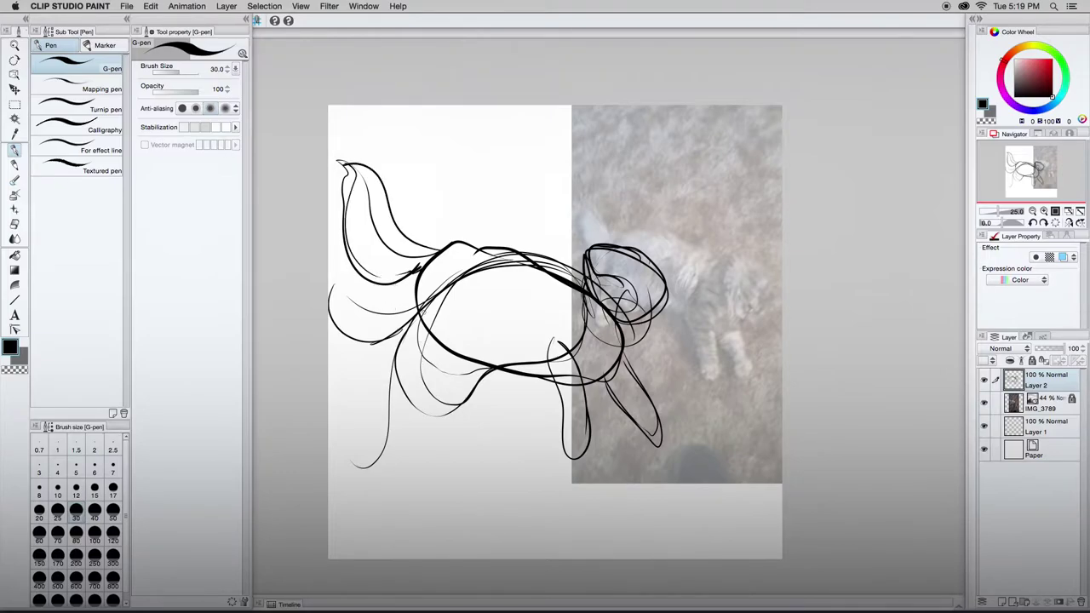
Step: Unlock the photo layer and move the photo up on the canvas, clear of most of the sketch
{"action": "left_click_drag", "start_coordinate": [489, 308], "coordinate": [567, 380]}
{"action": "left_click", "coordinate": [1041, 404]}
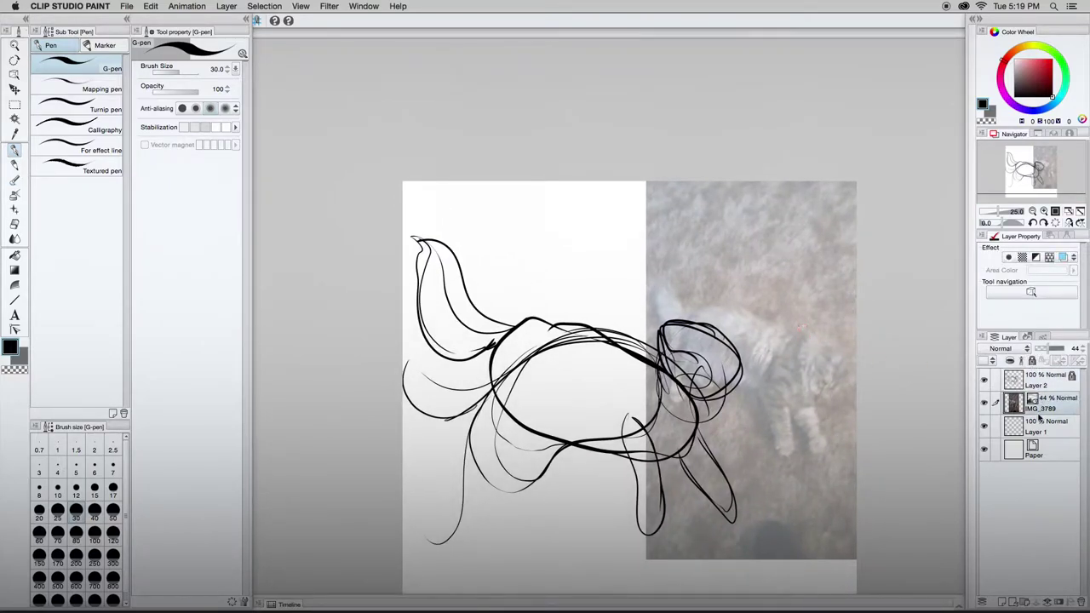
{"action": "left_click", "coordinate": [14, 89]}
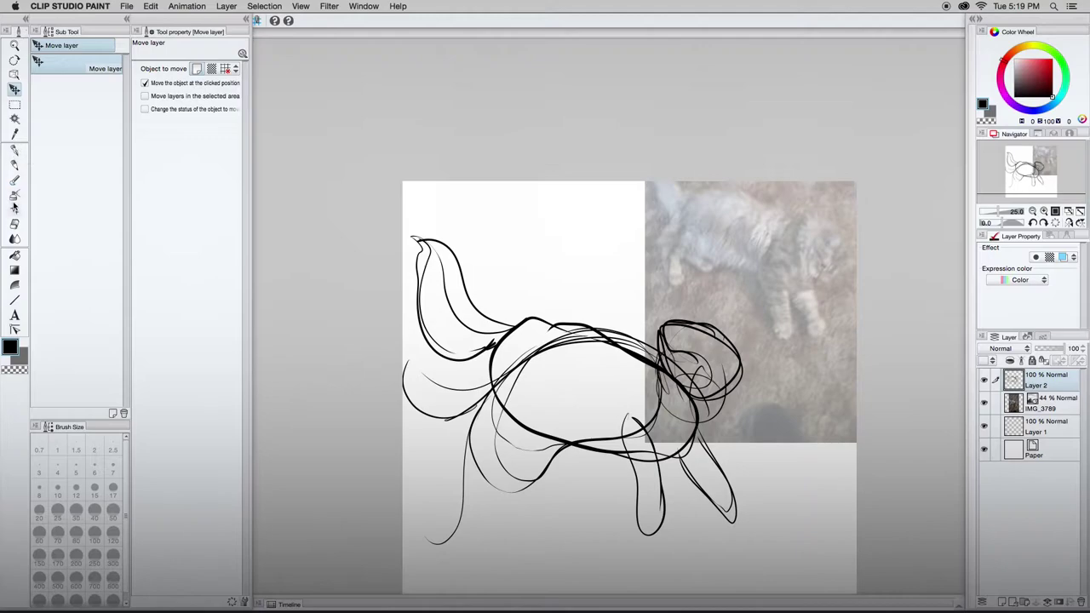
Step: Sketch two pointed ears on the head with the G-pen and rough in the furry cheeks and chin
{"action": "left_click", "coordinate": [15, 150]}
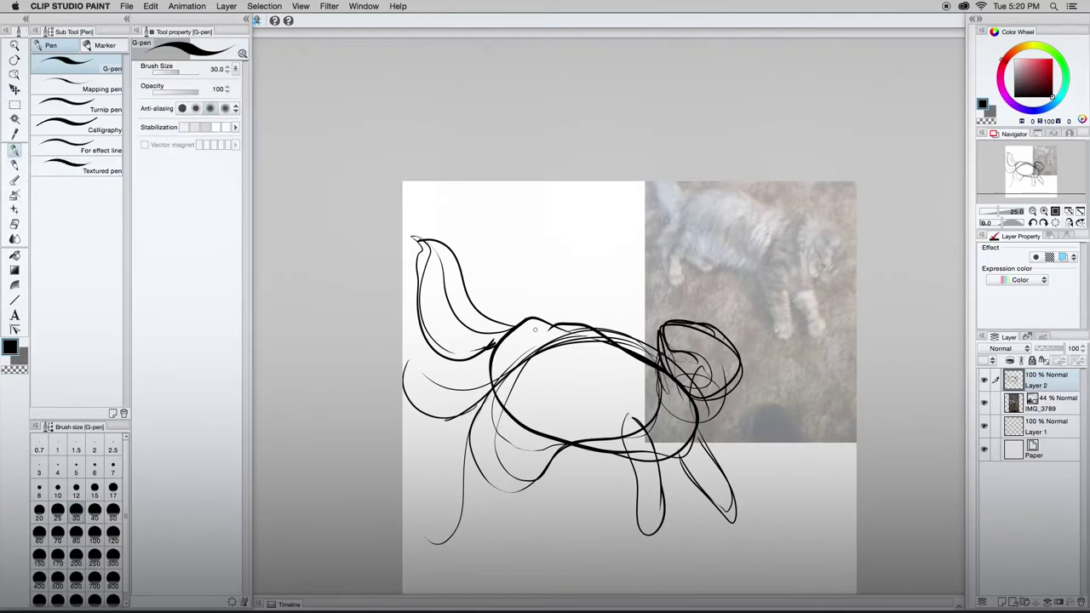
{"action": "mouse_move", "coordinate": [683, 320]}
{"action": "left_mouse_down"}
{"action": "mouse_move", "coordinate": [662, 300]}
{"action": "mouse_move", "coordinate": [678, 274]}
{"action": "mouse_move", "coordinate": [689, 320]}
{"action": "left_mouse_up"}
{"action": "mouse_move", "coordinate": [734, 344]}
{"action": "left_mouse_down"}
{"action": "mouse_move", "coordinate": [768, 317]}
{"action": "mouse_move", "coordinate": [737, 366]}
{"action": "mouse_move", "coordinate": [752, 322]}
{"action": "mouse_move", "coordinate": [766, 320]}
{"action": "left_mouse_up"}
{"action": "mouse_move", "coordinate": [693, 313]}
{"action": "left_mouse_down"}
{"action": "mouse_move", "coordinate": [740, 417]}
{"action": "mouse_move", "coordinate": [698, 435]}
{"action": "left_mouse_up"}
{"action": "mouse_move", "coordinate": [657, 325]}
{"action": "left_mouse_down"}
{"action": "mouse_move", "coordinate": [636, 368]}
{"action": "mouse_move", "coordinate": [648, 426]}
{"action": "mouse_move", "coordinate": [723, 407]}
{"action": "mouse_move", "coordinate": [658, 440]}
{"action": "mouse_move", "coordinate": [638, 398]}
{"action": "mouse_move", "coordinate": [645, 419]}
{"action": "left_mouse_up"}
{"action": "left_click_drag", "start_coordinate": [635, 359], "coordinate": [648, 391]}
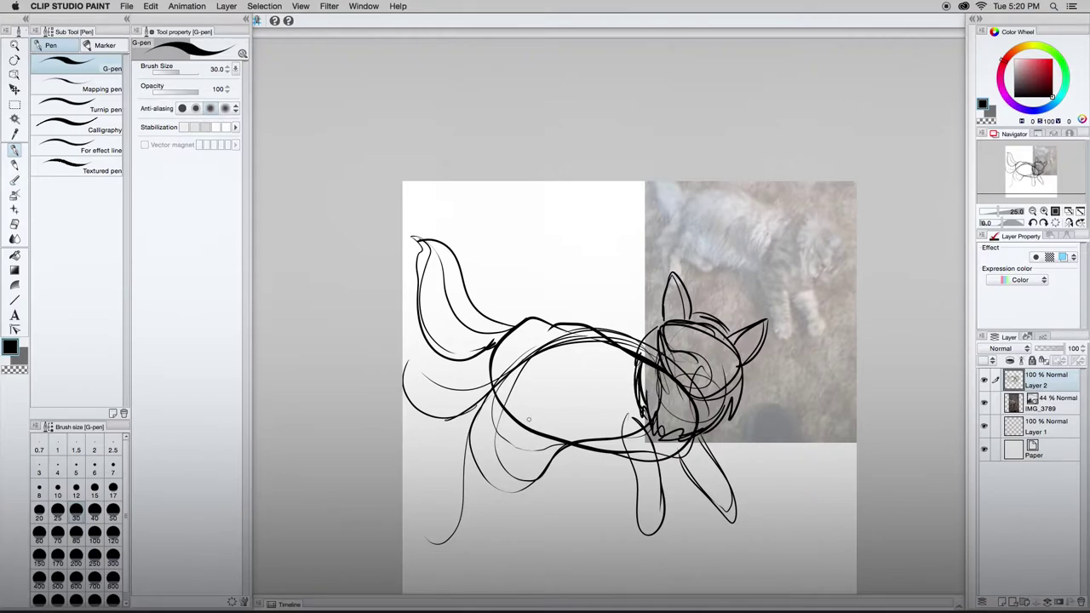
Step: Sketch the cat's hind legs below the rear of the body
{"action": "mouse_move", "coordinate": [523, 401]}
{"action": "left_mouse_down"}
{"action": "mouse_move", "coordinate": [460, 434]}
{"action": "mouse_move", "coordinate": [469, 485]}
{"action": "mouse_move", "coordinate": [495, 407]}
{"action": "mouse_move", "coordinate": [494, 495]}
{"action": "left_mouse_up"}
{"action": "left_click_drag", "start_coordinate": [514, 422], "coordinate": [566, 485]}
{"action": "mouse_move", "coordinate": [541, 432]}
{"action": "left_mouse_down"}
{"action": "mouse_move", "coordinate": [574, 482]}
{"action": "mouse_move", "coordinate": [531, 457]}
{"action": "left_mouse_up"}
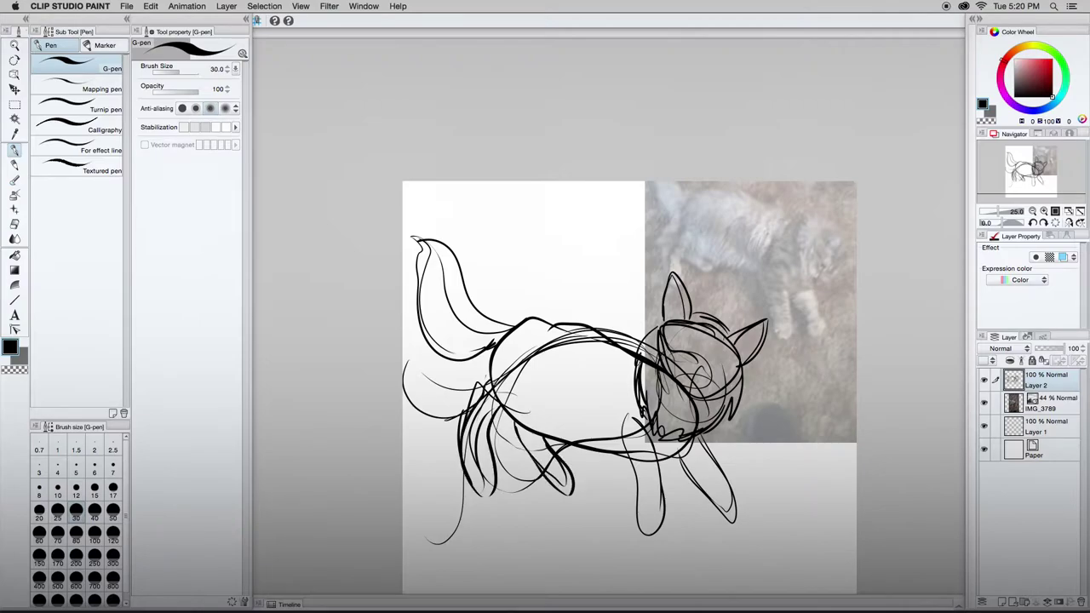
Step: Lower Layer 2's opacity to 40% and add a new layer above it for the line art
{"action": "left_click", "coordinate": [1047, 349]}
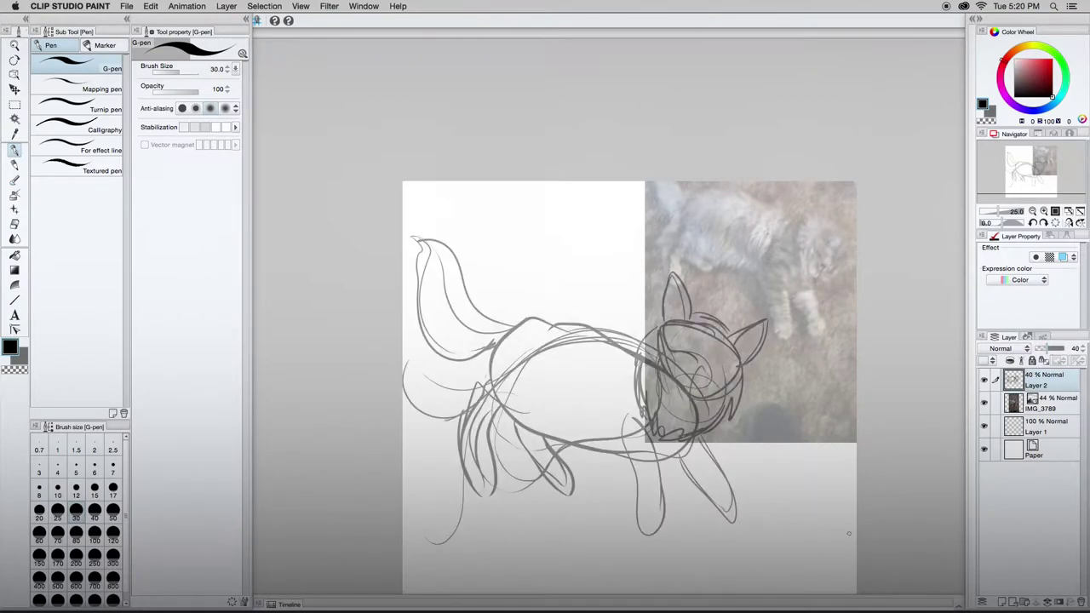
{"action": "left_click", "coordinate": [1001, 601]}
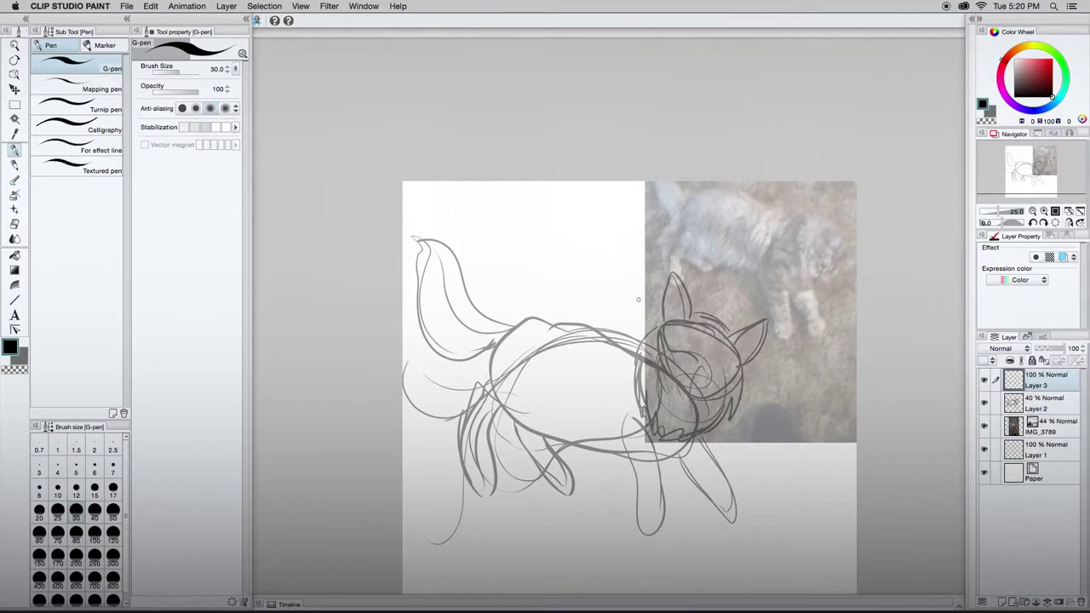
Step: Ink the outline of the upright left ear on Layer 3 and hatch its inside
{"action": "left_click_drag", "start_coordinate": [691, 320], "coordinate": [671, 260]}
{"action": "key", "text": "super+z"}
{"action": "scroll", "coordinate": [675, 261], "scroll_direction": "up", "scroll_amount": 2}
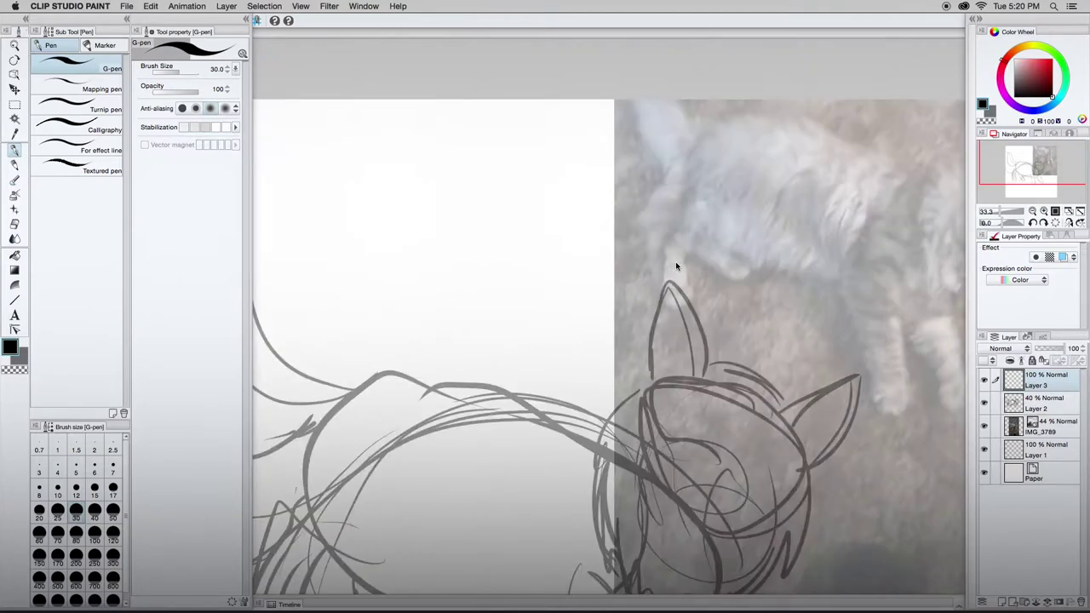
{"action": "mouse_move", "coordinate": [564, 389]}
{"action": "left_mouse_down"}
{"action": "mouse_move", "coordinate": [557, 355]}
{"action": "mouse_move", "coordinate": [416, 320]}
{"action": "left_mouse_up"}
{"action": "left_click_drag", "start_coordinate": [566, 328], "coordinate": [488, 336]}
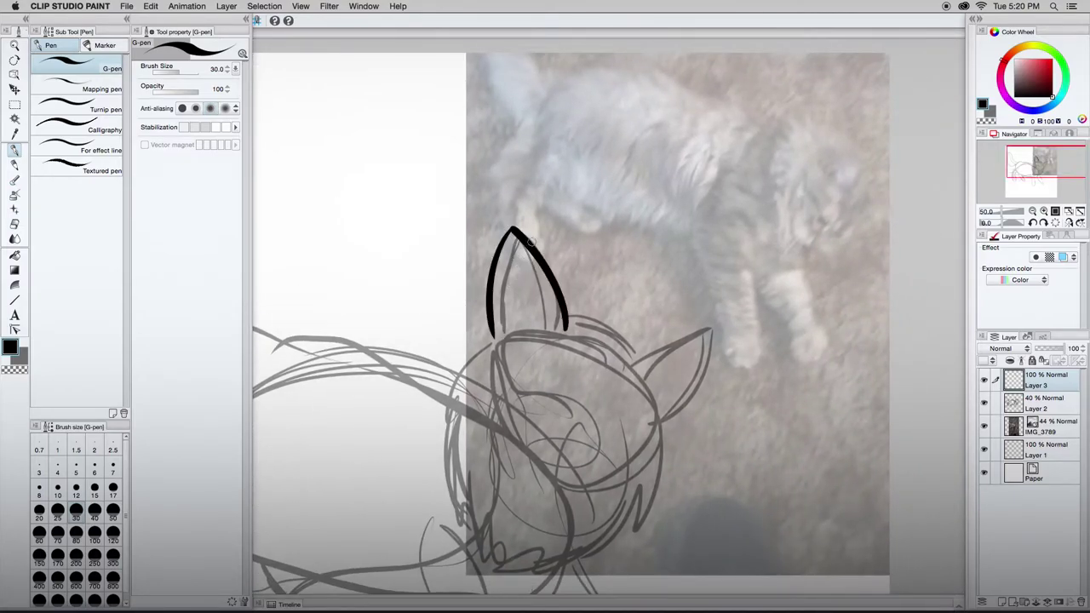
{"action": "left_click_drag", "start_coordinate": [507, 294], "coordinate": [529, 328]}
{"action": "mouse_move", "coordinate": [502, 274]}
{"action": "left_mouse_down"}
{"action": "mouse_move", "coordinate": [534, 317]}
{"action": "mouse_move", "coordinate": [531, 300]}
{"action": "mouse_move", "coordinate": [541, 303]}
{"action": "mouse_move", "coordinate": [517, 263]}
{"action": "left_mouse_up"}
Step: Ink the top-of-head contour from the left ear toward the right one and the left ear's inner contour
{"action": "mouse_move", "coordinate": [508, 309]}
{"action": "left_mouse_down"}
{"action": "mouse_move", "coordinate": [505, 324]}
{"action": "mouse_move", "coordinate": [516, 316]}
{"action": "mouse_move", "coordinate": [503, 339]}
{"action": "mouse_move", "coordinate": [437, 296]}
{"action": "left_mouse_up"}
{"action": "left_click_drag", "start_coordinate": [491, 268], "coordinate": [568, 306]}
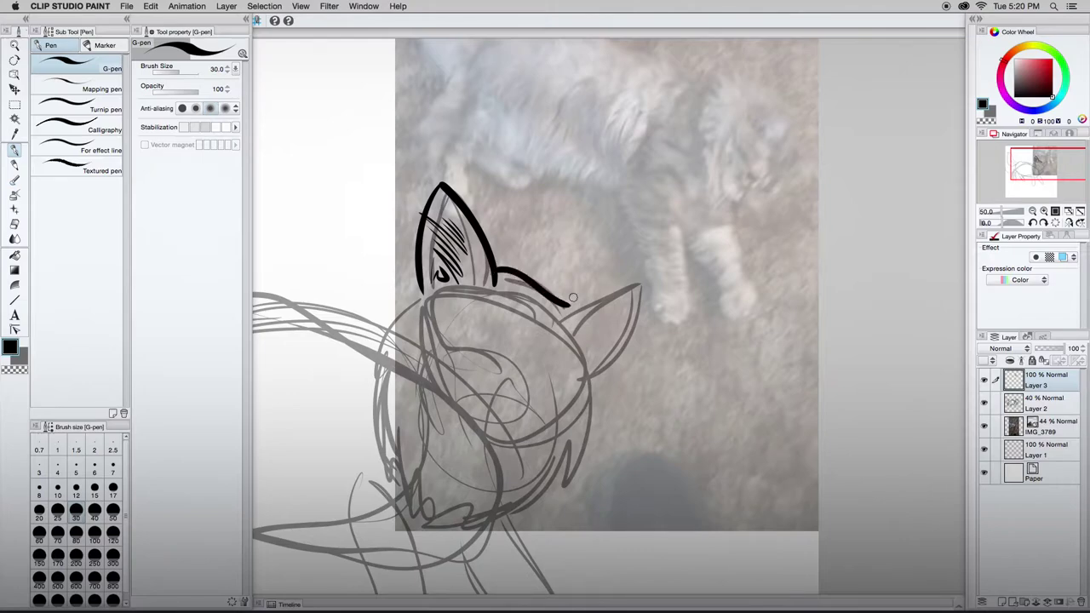
{"action": "key", "text": "ctrl+z"}
{"action": "left_click_drag", "start_coordinate": [491, 269], "coordinate": [563, 306]}
{"action": "mouse_move", "coordinate": [437, 191]}
{"action": "left_mouse_down"}
{"action": "mouse_move", "coordinate": [477, 298]}
{"action": "mouse_move", "coordinate": [439, 197]}
{"action": "left_mouse_up"}
{"action": "key", "text": "ctrl+z"}
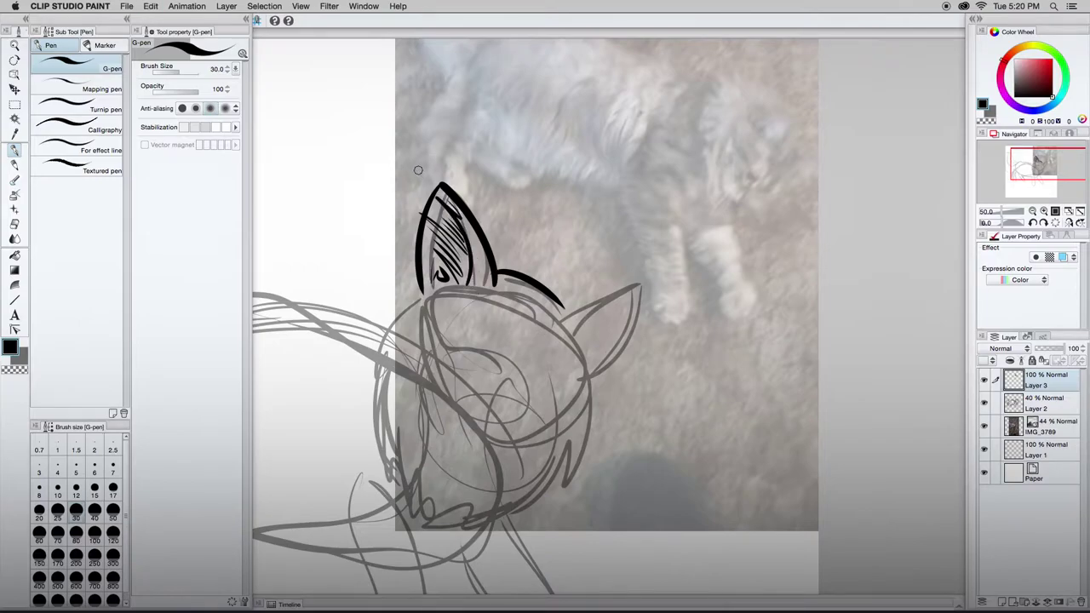
Step: Ink the right ear and the rest of the head outline with jagged fur along the cheeks and chin
{"action": "mouse_move", "coordinate": [563, 308]}
{"action": "left_mouse_down"}
{"action": "mouse_move", "coordinate": [568, 315]}
{"action": "mouse_move", "coordinate": [647, 284]}
{"action": "mouse_move", "coordinate": [597, 377]}
{"action": "left_mouse_up"}
{"action": "left_click_drag", "start_coordinate": [636, 325], "coordinate": [614, 354]}
{"action": "mouse_move", "coordinate": [595, 437]}
{"action": "left_mouse_down"}
{"action": "mouse_move", "coordinate": [558, 509]}
{"action": "mouse_move", "coordinate": [539, 521]}
{"action": "left_mouse_up"}
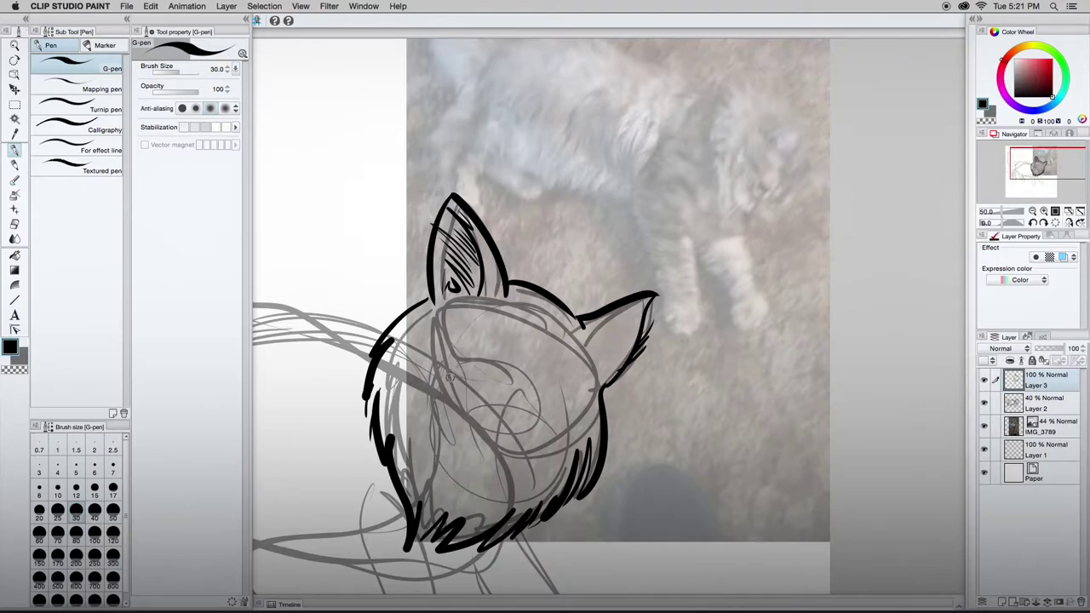
Step: Ink both eyes with small round pupils and the nose between them, redoing strokes that miss
{"action": "left_click_drag", "start_coordinate": [396, 368], "coordinate": [460, 391]}
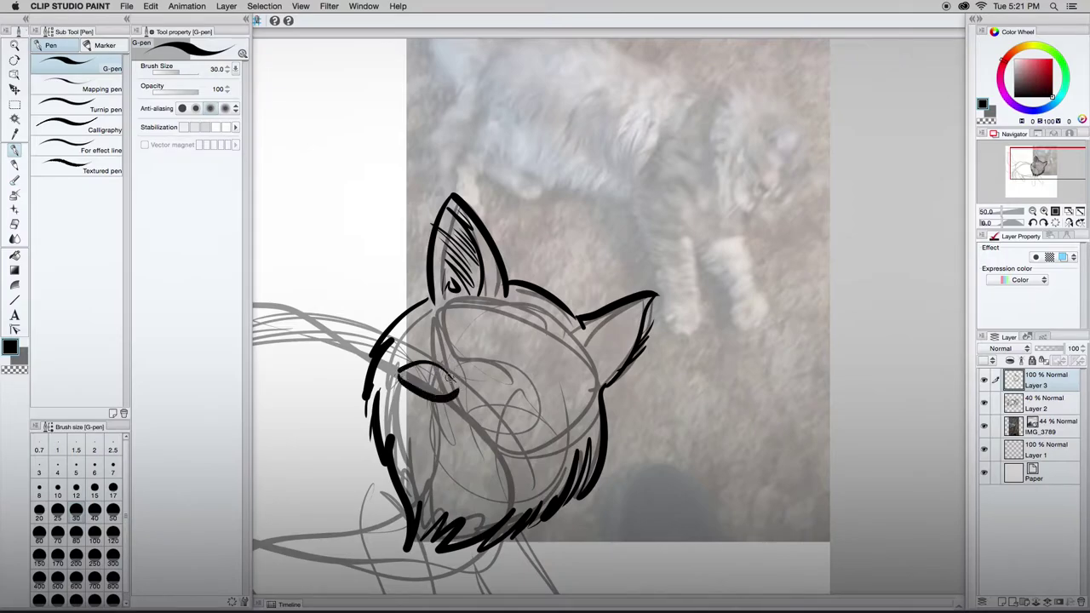
{"action": "key", "text": "super+z"}
{"action": "left_click_drag", "start_coordinate": [404, 371], "coordinate": [462, 389]}
{"action": "mouse_move", "coordinate": [398, 393]}
{"action": "left_mouse_down"}
{"action": "mouse_move", "coordinate": [457, 409]}
{"action": "mouse_move", "coordinate": [445, 365]}
{"action": "mouse_move", "coordinate": [401, 375]}
{"action": "left_mouse_up"}
{"action": "key", "text": "super+z"}
{"action": "key", "text": "super+z"}
{"action": "left_click_drag", "start_coordinate": [402, 390], "coordinate": [452, 412]}
{"action": "mouse_move", "coordinate": [521, 413]}
{"action": "left_mouse_down"}
{"action": "mouse_move", "coordinate": [567, 439]}
{"action": "mouse_move", "coordinate": [516, 459]}
{"action": "mouse_move", "coordinate": [462, 447]}
{"action": "mouse_move", "coordinate": [486, 453]}
{"action": "mouse_move", "coordinate": [467, 457]}
{"action": "mouse_move", "coordinate": [471, 469]}
{"action": "mouse_move", "coordinate": [487, 467]}
{"action": "mouse_move", "coordinate": [486, 450]}
{"action": "mouse_move", "coordinate": [491, 462]}
{"action": "mouse_move", "coordinate": [516, 426]}
{"action": "left_mouse_up"}
{"action": "key", "text": "super+z"}
{"action": "key", "text": "super+z"}
{"action": "key", "text": "super+z"}
{"action": "mouse_move", "coordinate": [452, 412]}
{"action": "left_mouse_down"}
{"action": "mouse_move", "coordinate": [458, 393]}
{"action": "mouse_move", "coordinate": [444, 385]}
{"action": "left_mouse_up"}
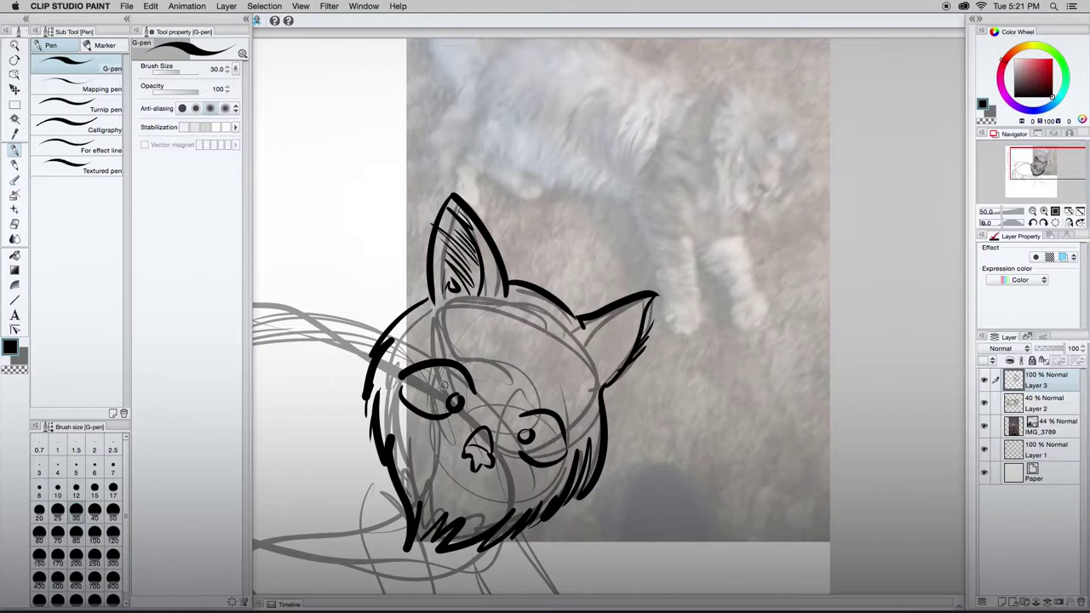
Step: Ink the curved mouth beneath the nose and a short lip line below it
{"action": "left_click_drag", "start_coordinate": [475, 450], "coordinate": [470, 484]}
{"action": "key", "text": "super+z"}
{"action": "key", "text": "super+z"}
{"action": "mouse_move", "coordinate": [473, 474]}
{"action": "left_mouse_down"}
{"action": "mouse_move", "coordinate": [432, 455]}
{"action": "mouse_move", "coordinate": [514, 492]}
{"action": "left_mouse_up"}
{"action": "left_click_drag", "start_coordinate": [446, 484], "coordinate": [481, 499]}
{"action": "key", "text": "super+z"}
{"action": "key", "text": "super+z"}
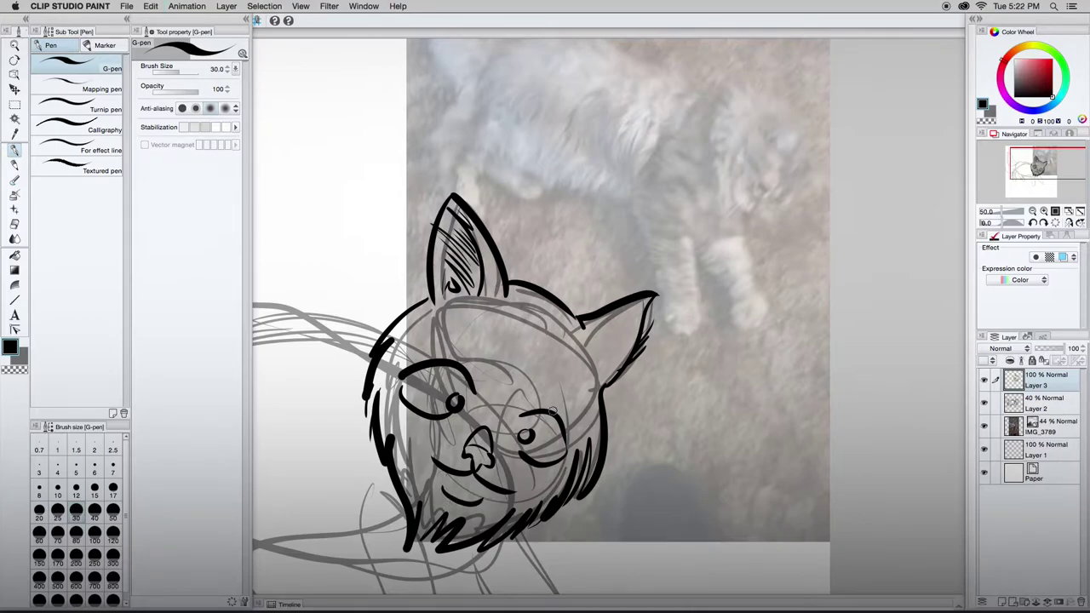
Step: Add whisker dots and thin whiskers on both cheeks of the cat
{"action": "mouse_move", "coordinate": [363, 458]}
{"action": "left_mouse_down"}
{"action": "mouse_move", "coordinate": [431, 457]}
{"action": "mouse_move", "coordinate": [496, 424]}
{"action": "mouse_move", "coordinate": [526, 332]}
{"action": "left_mouse_up"}
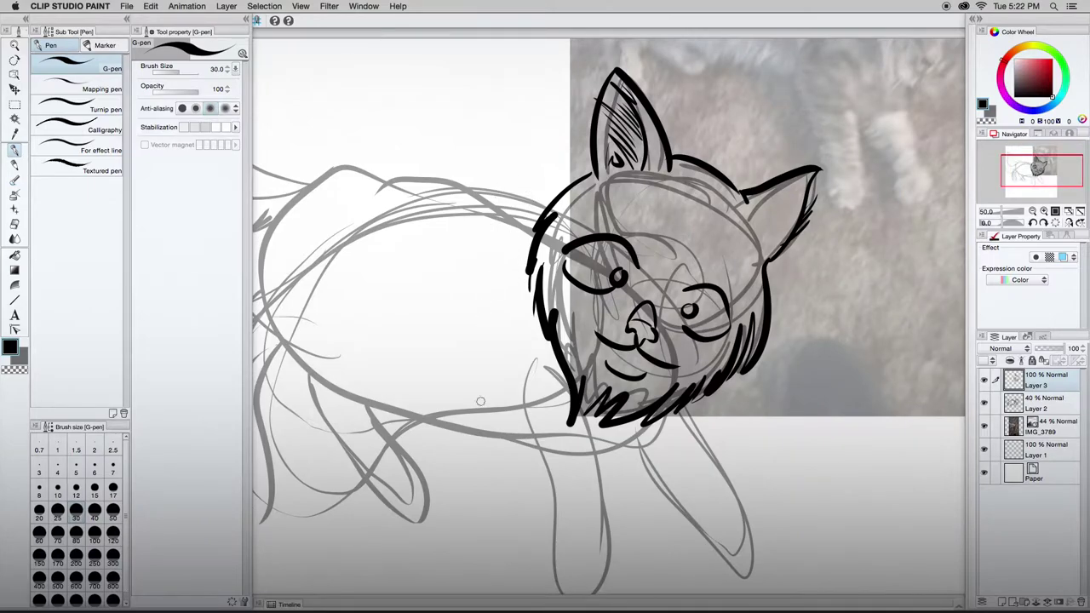
{"action": "left_click_drag", "start_coordinate": [484, 415], "coordinate": [477, 383]}
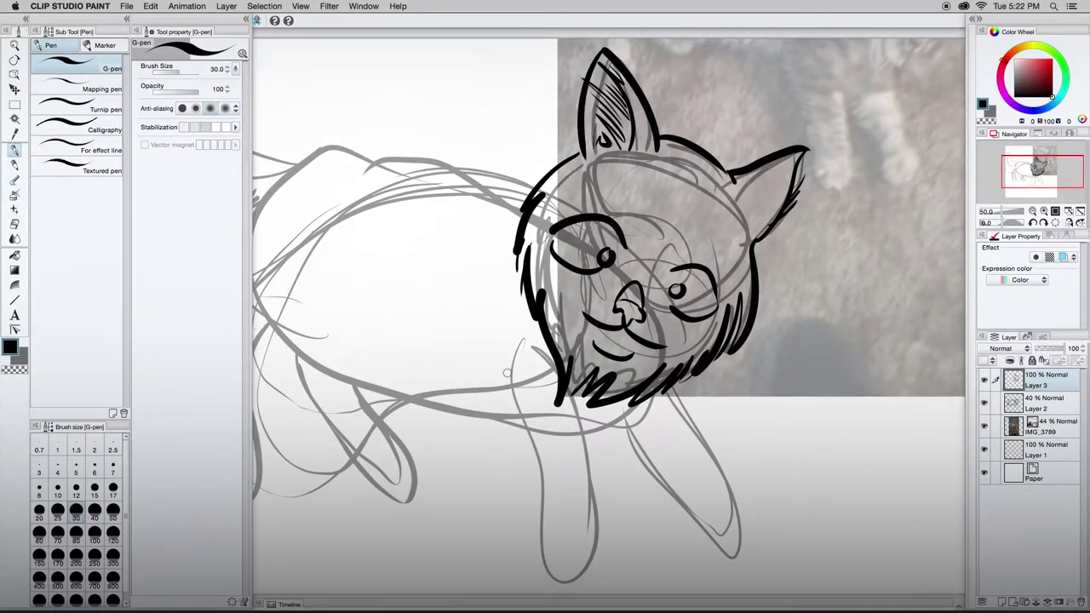
{"action": "left_click_drag", "start_coordinate": [571, 284], "coordinate": [570, 294]}
{"action": "mouse_move", "coordinate": [550, 271]}
{"action": "left_mouse_down"}
{"action": "mouse_move", "coordinate": [491, 246]}
{"action": "mouse_move", "coordinate": [495, 258]}
{"action": "left_mouse_up"}
{"action": "left_click_drag", "start_coordinate": [558, 290], "coordinate": [502, 268]}
{"action": "left_click_drag", "start_coordinate": [678, 336], "coordinate": [724, 394]}
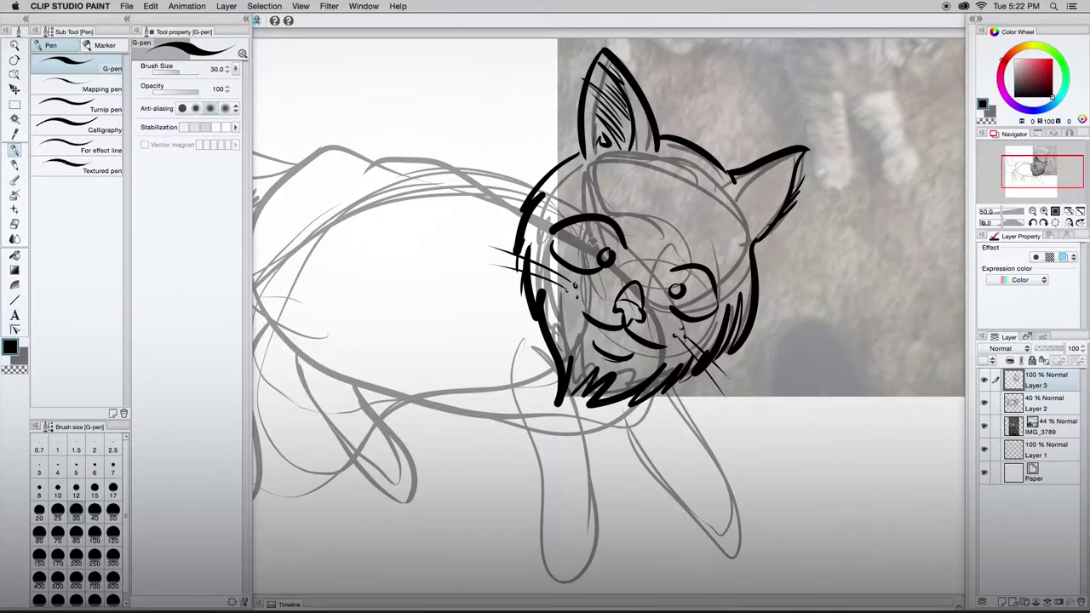
Step: Erase the pupils of both eyes with the Hard eraser reduced to size 70
{"action": "key", "text": "e"}
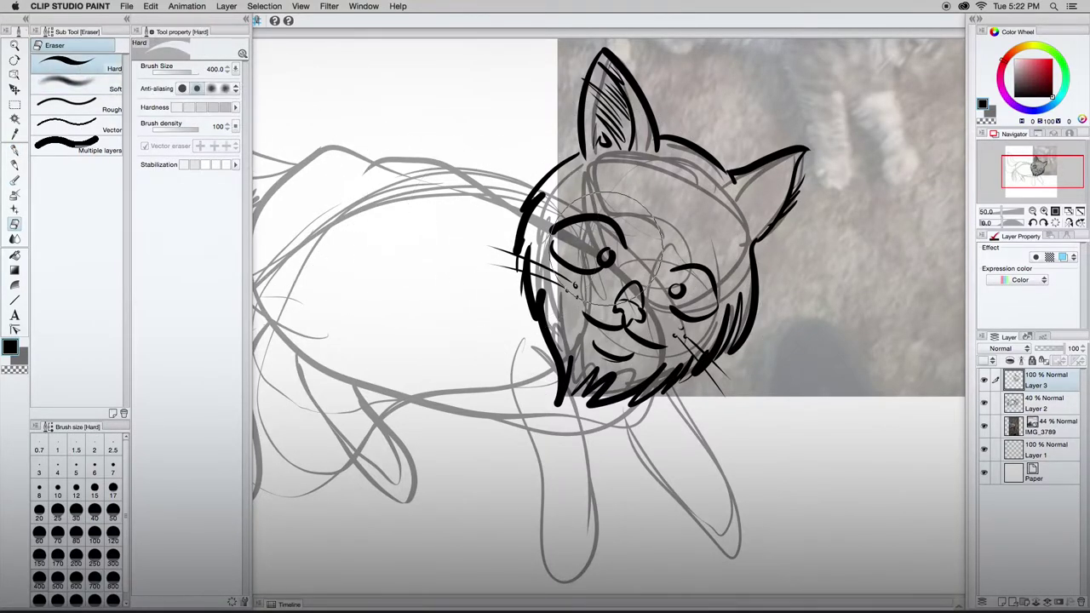
{"action": "key", "text": "bracketleft"}
{"action": "key", "text": "bracketleft"}
{"action": "key", "text": "bracketleft"}
{"action": "key", "text": "bracketleft"}
{"action": "key", "text": "bracketleft"}
{"action": "key", "text": "bracketleft"}
{"action": "key", "text": "bracketleft"}
{"action": "key", "text": "bracketleft"}
{"action": "key", "text": "bracketleft"}
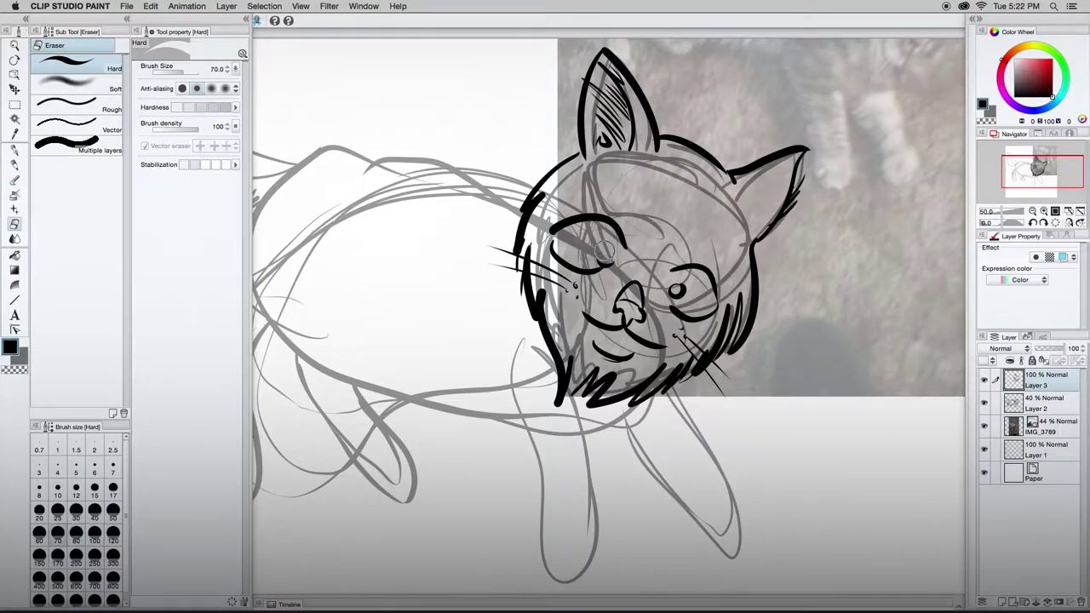
{"action": "left_click_drag", "start_coordinate": [679, 286], "coordinate": [676, 284]}
Step: With the G-pen, draw slanted half-closed lids across both eyes and new pupils beneath them
{"action": "key", "text": "p"}
{"action": "left_click_drag", "start_coordinate": [552, 230], "coordinate": [728, 315]}
{"action": "left_click_drag", "start_coordinate": [662, 287], "coordinate": [690, 280]}
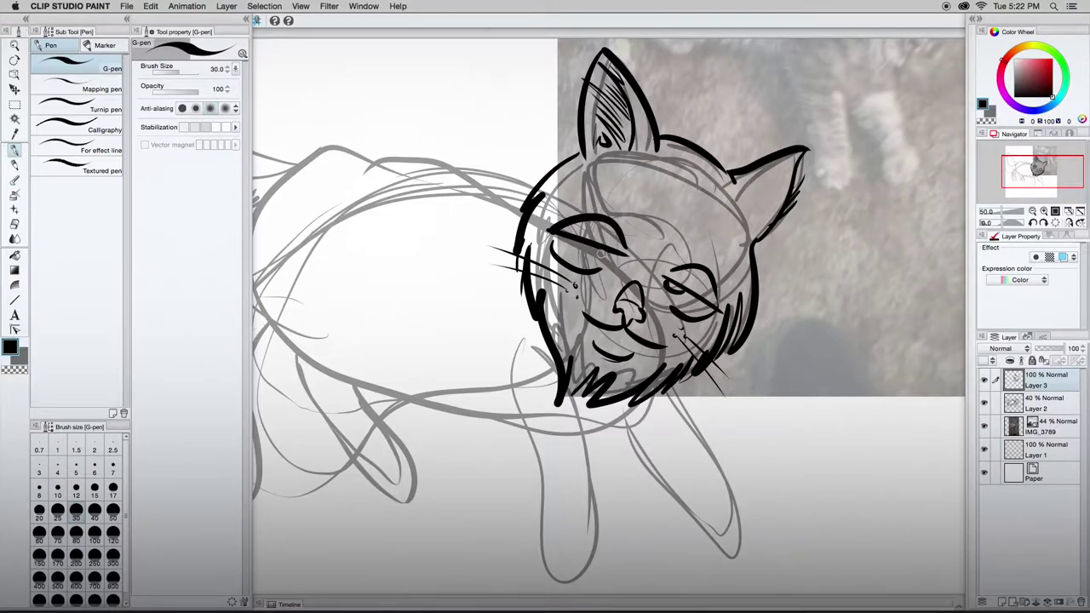
{"action": "left_click_drag", "start_coordinate": [591, 256], "coordinate": [609, 244]}
{"action": "key", "text": "super+z"}
{"action": "key", "text": "super+z"}
{"action": "left_click_drag", "start_coordinate": [671, 284], "coordinate": [678, 289]}
{"action": "key", "text": "super+z"}
{"action": "key", "text": "super+z"}
{"action": "left_click_drag", "start_coordinate": [595, 252], "coordinate": [608, 249]}
{"action": "left_click_drag", "start_coordinate": [670, 291], "coordinate": [676, 273]}
Step: Ink the left front leg with toe lines on its paw and tufted fur at the chest and shoulder
{"action": "left_click_drag", "start_coordinate": [630, 405], "coordinate": [591, 428]}
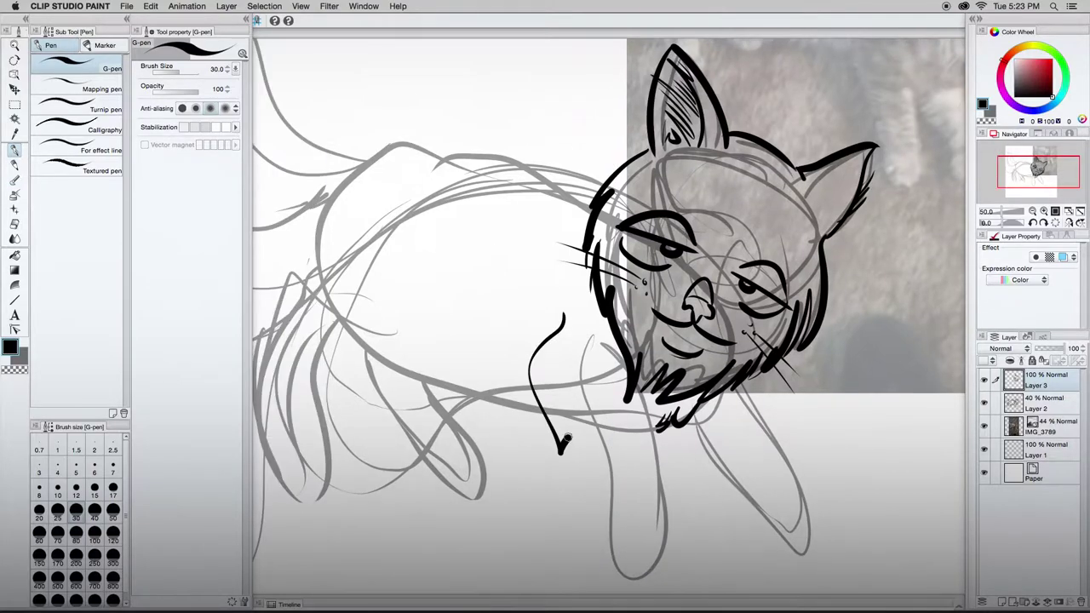
{"action": "mouse_move", "coordinate": [559, 444]}
{"action": "left_mouse_down"}
{"action": "mouse_move", "coordinate": [587, 466]}
{"action": "mouse_move", "coordinate": [609, 575]}
{"action": "left_mouse_up"}
{"action": "left_click_drag", "start_coordinate": [594, 523], "coordinate": [592, 465]}
{"action": "key", "text": "super+z"}
{"action": "left_click_drag", "start_coordinate": [568, 255], "coordinate": [551, 339]}
{"action": "mouse_move", "coordinate": [565, 324]}
{"action": "left_mouse_down"}
{"action": "mouse_move", "coordinate": [558, 344]}
{"action": "mouse_move", "coordinate": [610, 432]}
{"action": "mouse_move", "coordinate": [613, 529]}
{"action": "mouse_move", "coordinate": [663, 481]}
{"action": "mouse_move", "coordinate": [638, 339]}
{"action": "left_mouse_up"}
{"action": "left_click_drag", "start_coordinate": [613, 533], "coordinate": [637, 502]}
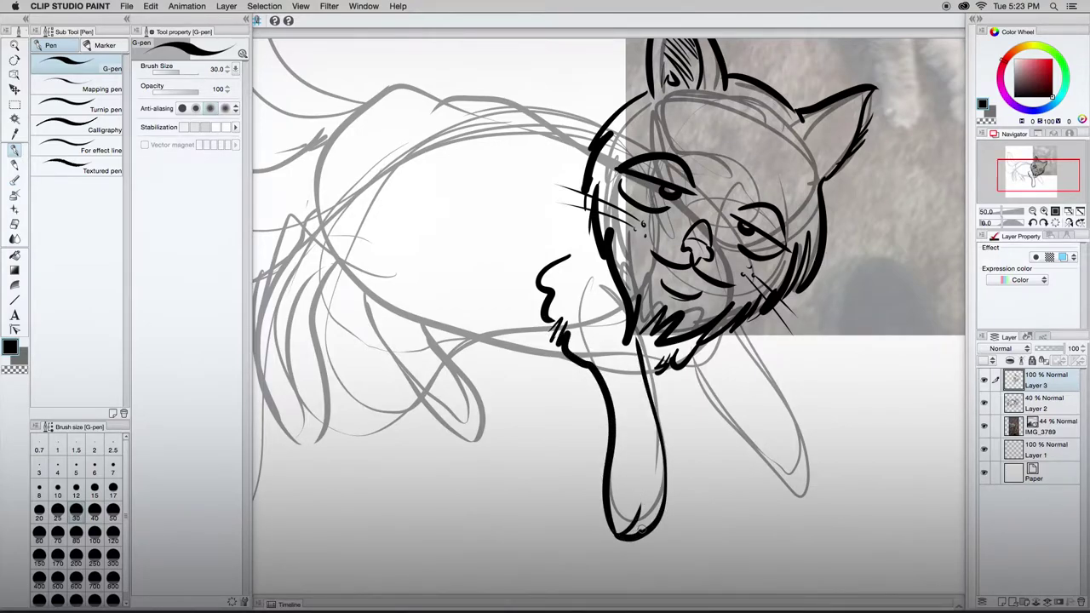
Step: Try to ink the outstretched right front leg and its paw, and undo those strokes
{"action": "mouse_move", "coordinate": [644, 525]}
{"action": "left_mouse_down"}
{"action": "mouse_move", "coordinate": [658, 481]}
{"action": "mouse_move", "coordinate": [569, 354]}
{"action": "left_mouse_up"}
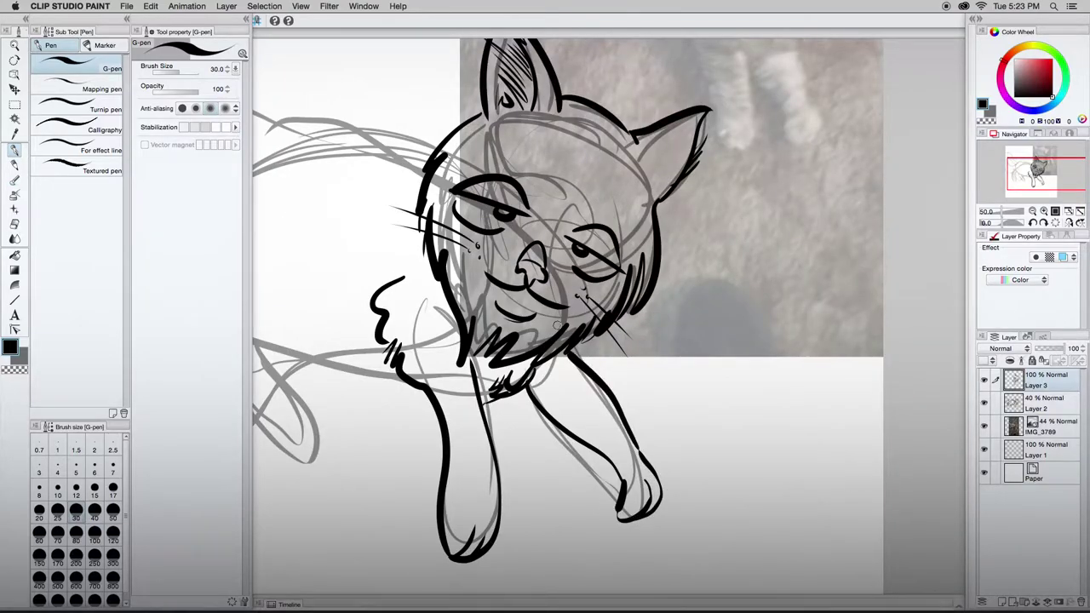
{"action": "key", "text": "super+z"}
{"action": "key", "text": "super+z"}
{"action": "key", "text": "super+z"}
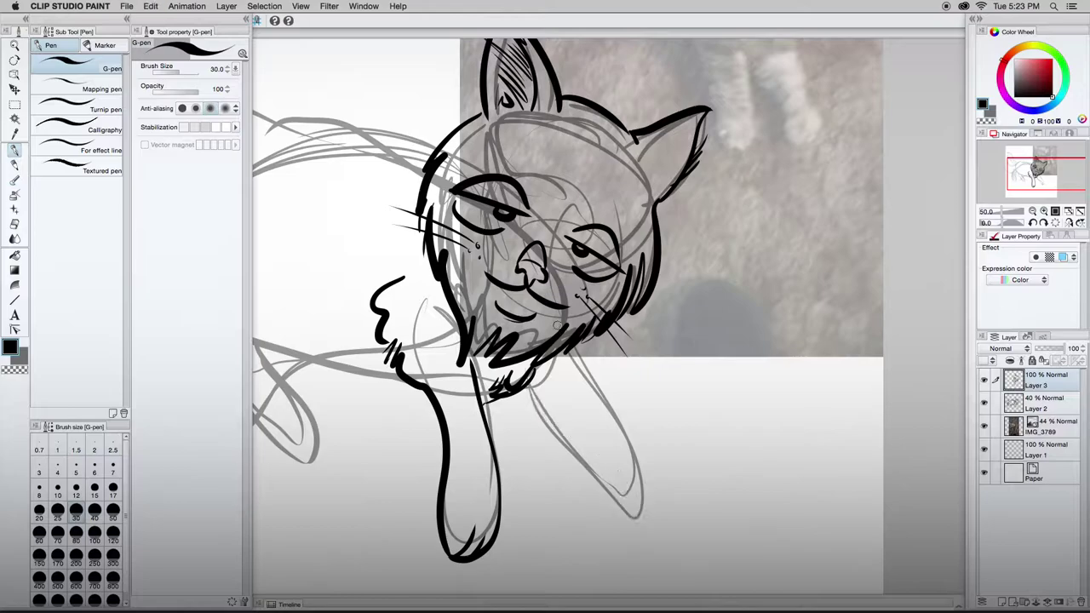
Step: Ink the outstretched right front leg and its paw with rounded toes
{"action": "mouse_move", "coordinate": [504, 399]}
{"action": "left_mouse_down"}
{"action": "mouse_move", "coordinate": [667, 455]}
{"action": "mouse_move", "coordinate": [703, 443]}
{"action": "mouse_move", "coordinate": [719, 464]}
{"action": "left_mouse_up"}
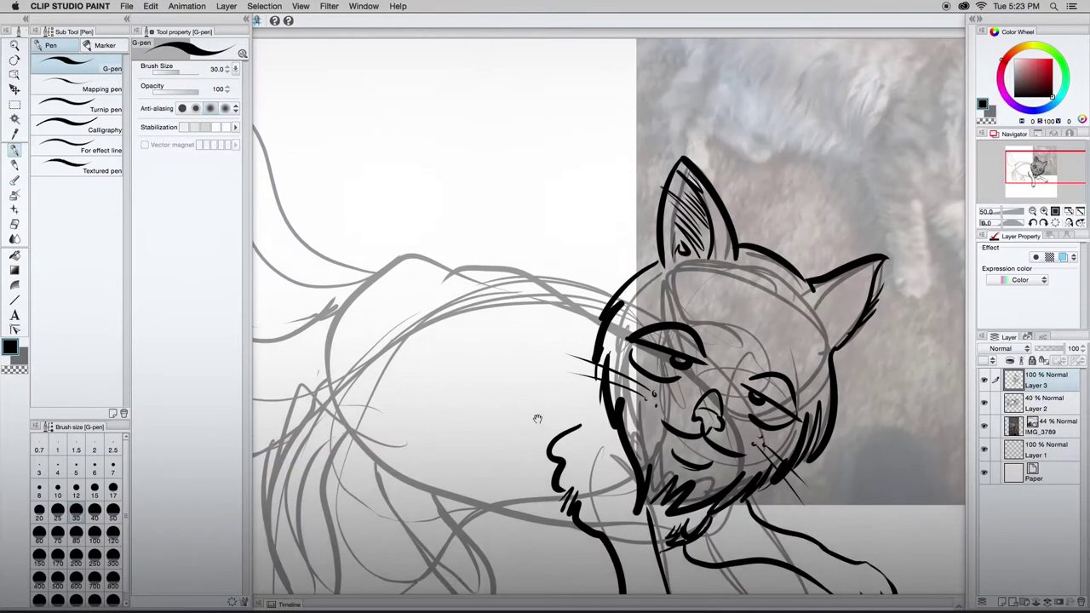
{"action": "left_click_drag", "start_coordinate": [537, 418], "coordinate": [484, 296]}
{"action": "left_click_drag", "start_coordinate": [571, 401], "coordinate": [482, 391]}
Step: Try to ink the fur and contour along the cat's belly, and undo those strokes
{"action": "left_click_drag", "start_coordinate": [361, 382], "coordinate": [429, 435]}
{"action": "left_click_drag", "start_coordinate": [412, 356], "coordinate": [423, 406]}
{"action": "left_click_drag", "start_coordinate": [425, 371], "coordinate": [444, 427]}
{"action": "mouse_move", "coordinate": [440, 382]}
{"action": "left_mouse_down"}
{"action": "mouse_move", "coordinate": [451, 431]}
{"action": "mouse_move", "coordinate": [470, 419]}
{"action": "mouse_move", "coordinate": [559, 430]}
{"action": "mouse_move", "coordinate": [594, 465]}
{"action": "mouse_move", "coordinate": [581, 460]}
{"action": "left_mouse_up"}
{"action": "key", "text": "super+z"}
{"action": "key", "text": "super+z"}
{"action": "key", "text": "super+z"}
{"action": "key", "text": "super+z"}
{"action": "key", "text": "super+z"}
{"action": "key", "text": "super+z"}
Step: Ink short, jagged fur strokes along the belly from the left front leg back to the hind legs
{"action": "left_click_drag", "start_coordinate": [614, 441], "coordinate": [571, 456]}
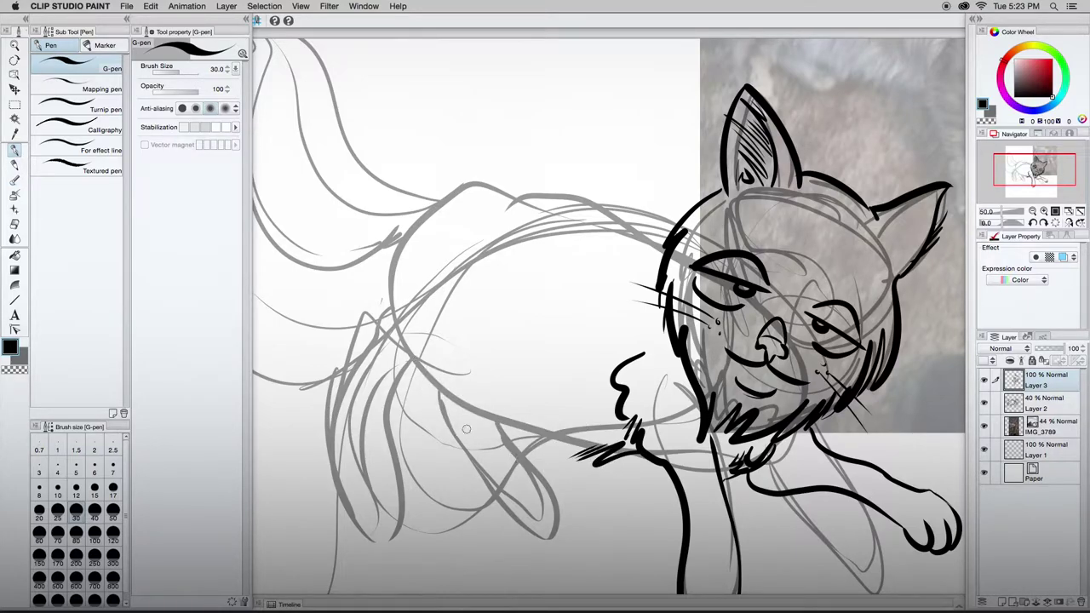
{"action": "key", "text": "^"}
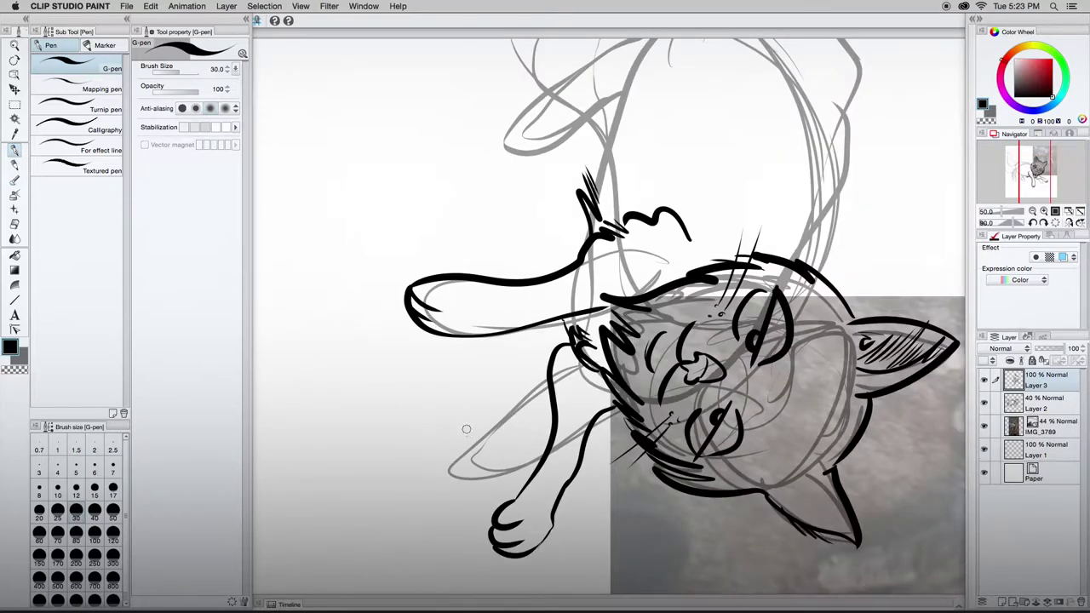
{"action": "scroll", "coordinate": [465, 429], "scroll_direction": "up", "scroll_amount": 5}
{"action": "mouse_move", "coordinate": [600, 285]}
{"action": "left_mouse_down"}
{"action": "mouse_move", "coordinate": [587, 366]}
{"action": "mouse_move", "coordinate": [597, 368]}
{"action": "mouse_move", "coordinate": [609, 337]}
{"action": "left_mouse_up"}
{"action": "left_click_drag", "start_coordinate": [626, 253], "coordinate": [611, 316]}
{"action": "mouse_move", "coordinate": [630, 255]}
{"action": "left_mouse_down"}
{"action": "mouse_move", "coordinate": [621, 308]}
{"action": "mouse_move", "coordinate": [626, 298]}
{"action": "left_mouse_up"}
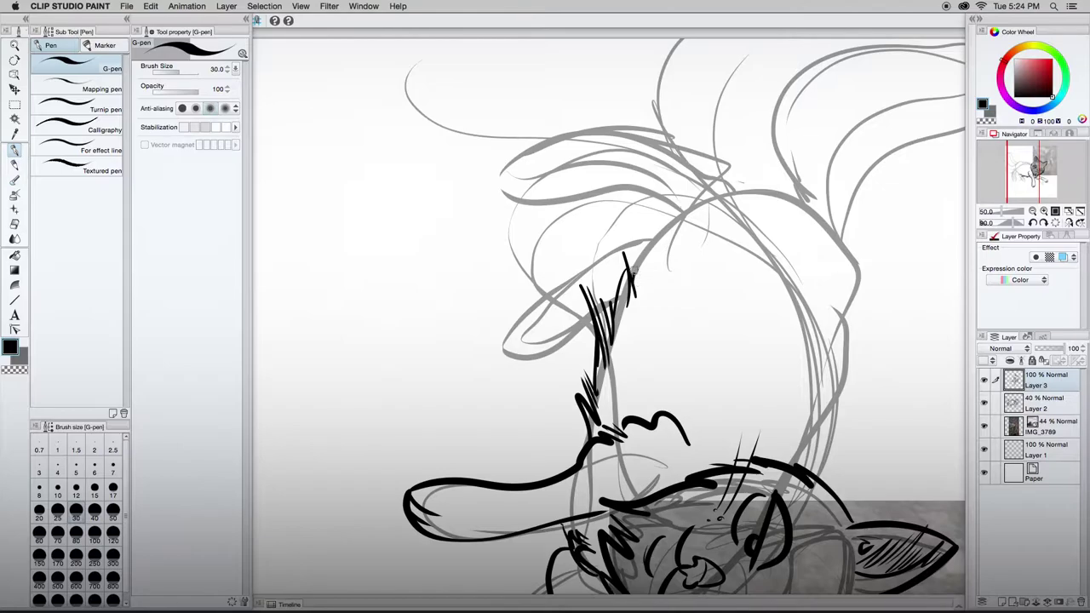
{"action": "mouse_move", "coordinate": [647, 217]}
{"action": "left_mouse_down"}
{"action": "mouse_move", "coordinate": [630, 281]}
{"action": "mouse_move", "coordinate": [657, 249]}
{"action": "left_mouse_up"}
{"action": "left_click_drag", "start_coordinate": [679, 209], "coordinate": [664, 228]}
{"action": "left_click_drag", "start_coordinate": [518, 317], "coordinate": [539, 327]}
Step: Ink the hind leg under the belly, with toe lines on its paw
{"action": "key", "text": "super+at"}
{"action": "left_click_drag", "start_coordinate": [529, 467], "coordinate": [456, 398]}
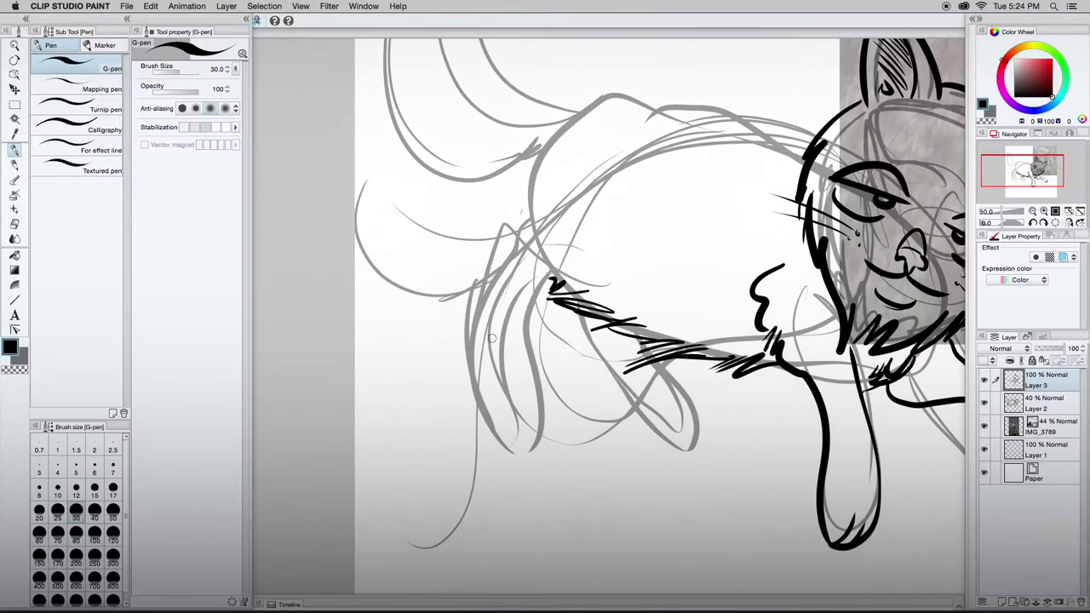
{"action": "mouse_move", "coordinate": [579, 308]}
{"action": "left_mouse_down"}
{"action": "mouse_move", "coordinate": [594, 349]}
{"action": "mouse_move", "coordinate": [649, 417]}
{"action": "mouse_move", "coordinate": [679, 411]}
{"action": "left_mouse_up"}
{"action": "mouse_move", "coordinate": [672, 449]}
{"action": "left_mouse_down"}
{"action": "mouse_move", "coordinate": [700, 426]}
{"action": "mouse_move", "coordinate": [637, 332]}
{"action": "left_mouse_up"}
{"action": "key", "text": "super+z"}
{"action": "mouse_move", "coordinate": [687, 449]}
{"action": "left_mouse_down"}
{"action": "mouse_move", "coordinate": [700, 432]}
{"action": "mouse_move", "coordinate": [638, 320]}
{"action": "left_mouse_up"}
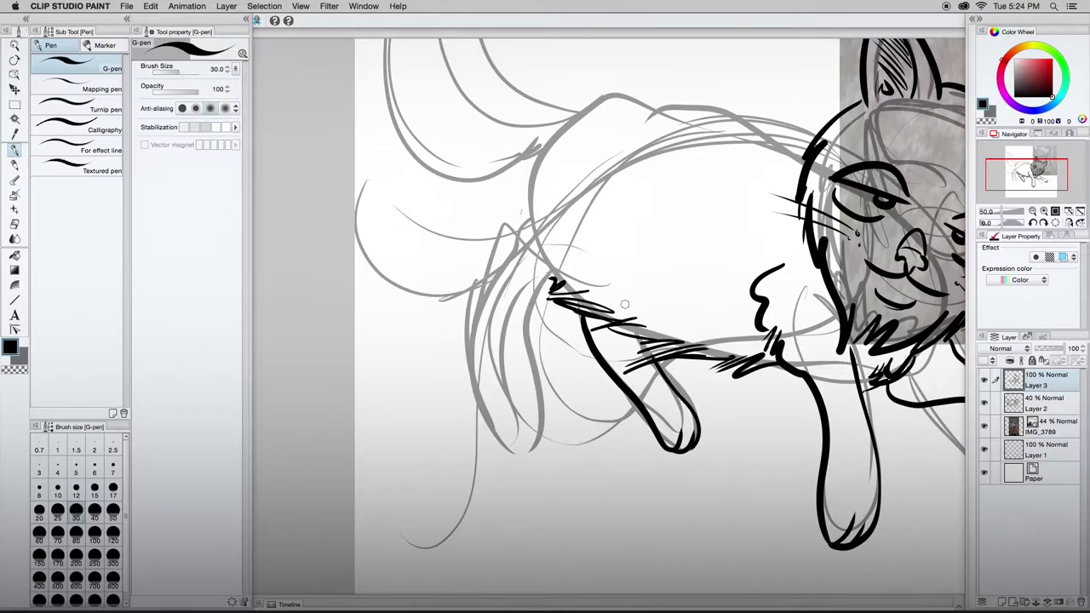
Step: Try to ink the rearmost hind leg below the tail, and undo those strokes
{"action": "left_click_drag", "start_coordinate": [496, 402], "coordinate": [488, 449]}
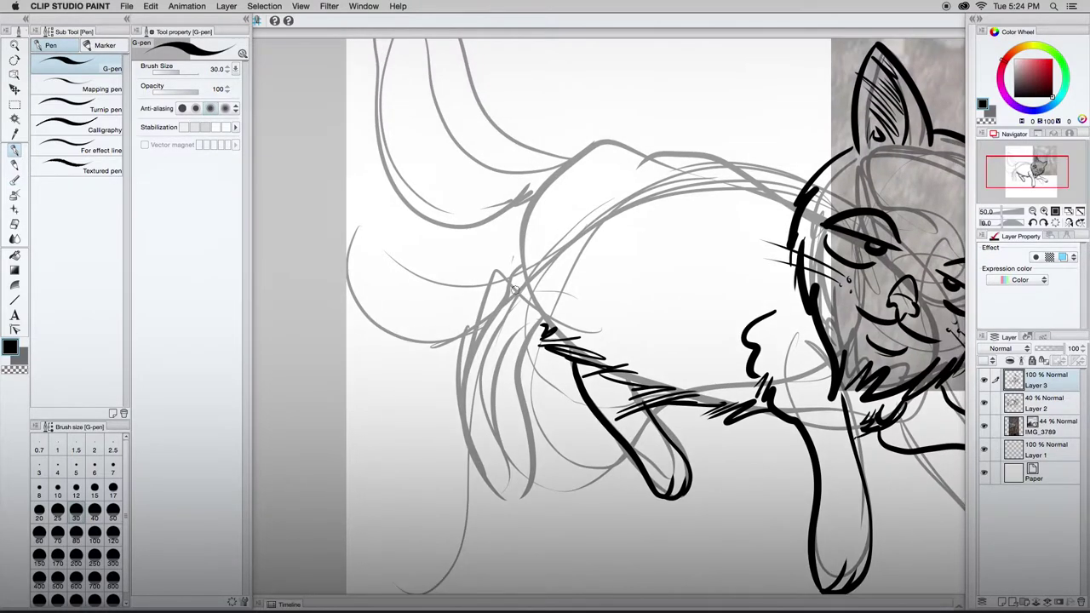
{"action": "mouse_move", "coordinate": [545, 271]}
{"action": "left_mouse_down"}
{"action": "mouse_move", "coordinate": [445, 373]}
{"action": "mouse_move", "coordinate": [489, 517]}
{"action": "mouse_move", "coordinate": [513, 492]}
{"action": "mouse_move", "coordinate": [507, 515]}
{"action": "mouse_move", "coordinate": [508, 353]}
{"action": "mouse_move", "coordinate": [661, 285]}
{"action": "mouse_move", "coordinate": [471, 417]}
{"action": "mouse_move", "coordinate": [465, 461]}
{"action": "mouse_move", "coordinate": [556, 551]}
{"action": "mouse_move", "coordinate": [584, 285]}
{"action": "left_mouse_up"}
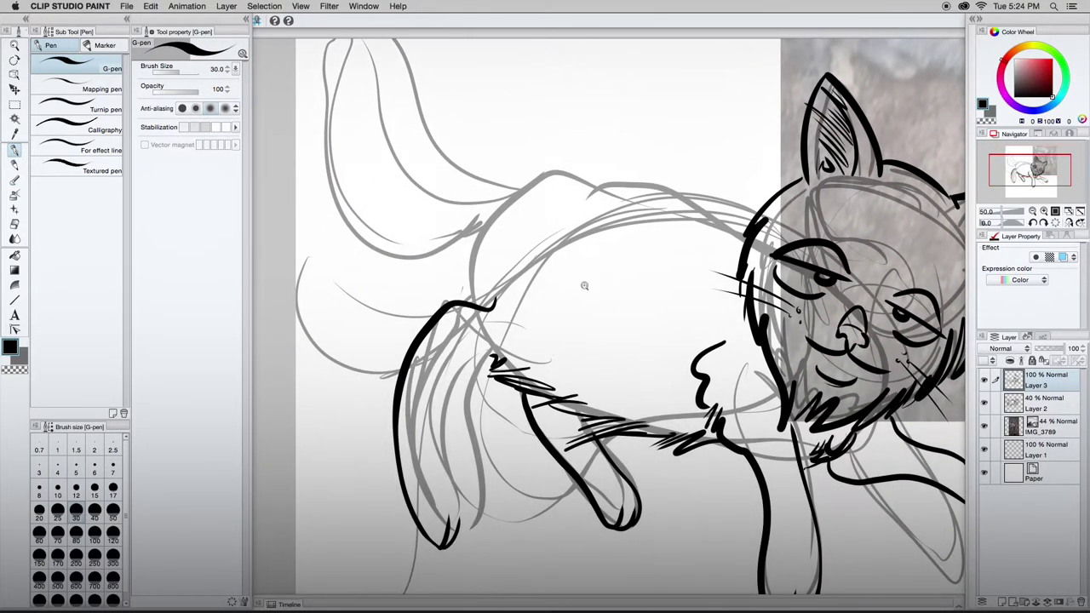
{"action": "key", "text": "super+z"}
{"action": "key", "text": "super+z"}
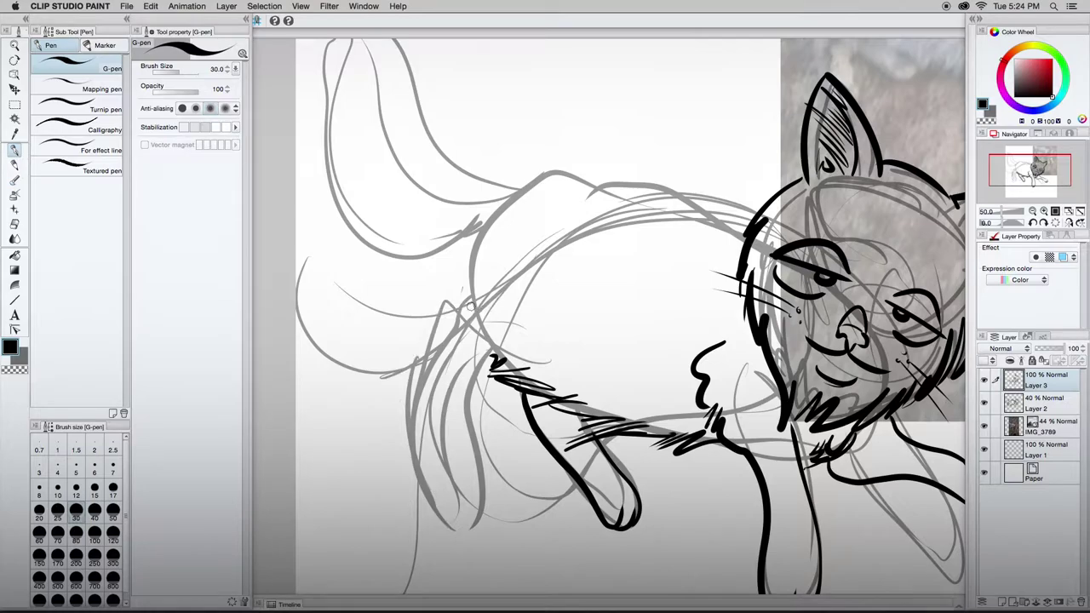
Step: Ink a curved thigh line across the lower body and the rearmost hind leg with its paw
{"action": "mouse_move", "coordinate": [641, 315]}
{"action": "left_mouse_down"}
{"action": "mouse_move", "coordinate": [532, 369]}
{"action": "mouse_move", "coordinate": [466, 332]}
{"action": "mouse_move", "coordinate": [649, 316]}
{"action": "left_mouse_up"}
{"action": "key", "text": "super+z"}
{"action": "left_click_drag", "start_coordinate": [464, 300], "coordinate": [415, 412]}
{"action": "key", "text": "super+z"}
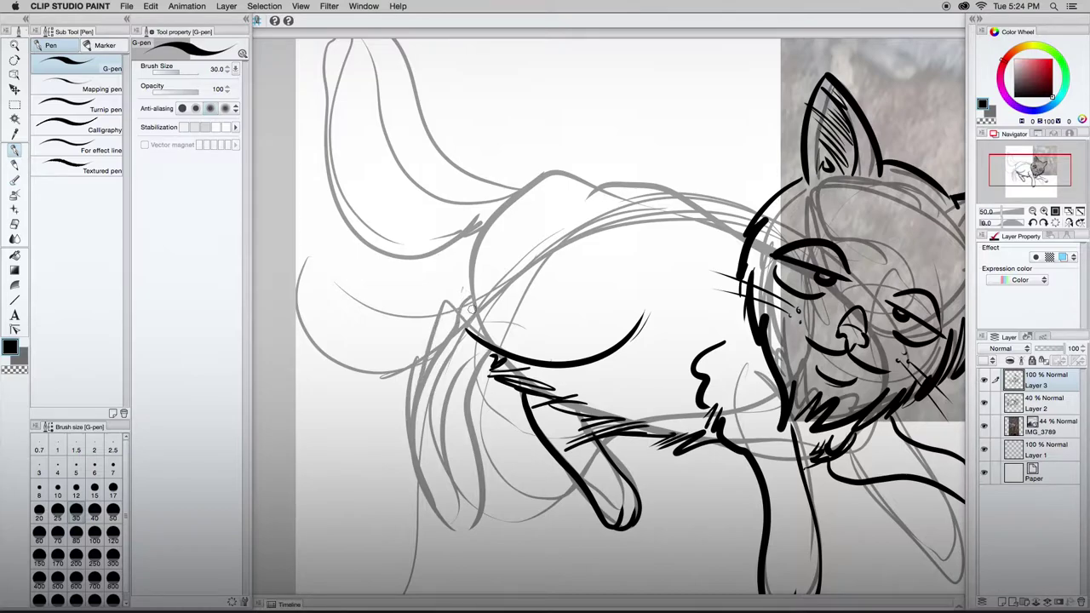
{"action": "mouse_move", "coordinate": [473, 308]}
{"action": "left_mouse_down"}
{"action": "mouse_move", "coordinate": [434, 344]}
{"action": "mouse_move", "coordinate": [406, 430]}
{"action": "mouse_move", "coordinate": [426, 500]}
{"action": "mouse_move", "coordinate": [438, 503]}
{"action": "mouse_move", "coordinate": [461, 488]}
{"action": "mouse_move", "coordinate": [456, 403]}
{"action": "mouse_move", "coordinate": [478, 322]}
{"action": "mouse_move", "coordinate": [458, 506]}
{"action": "mouse_move", "coordinate": [474, 317]}
{"action": "left_mouse_up"}
{"action": "key", "text": "super+z"}
{"action": "key", "text": "super+z"}
{"action": "scroll", "coordinate": [477, 394], "scroll_direction": "up", "scroll_amount": 3}
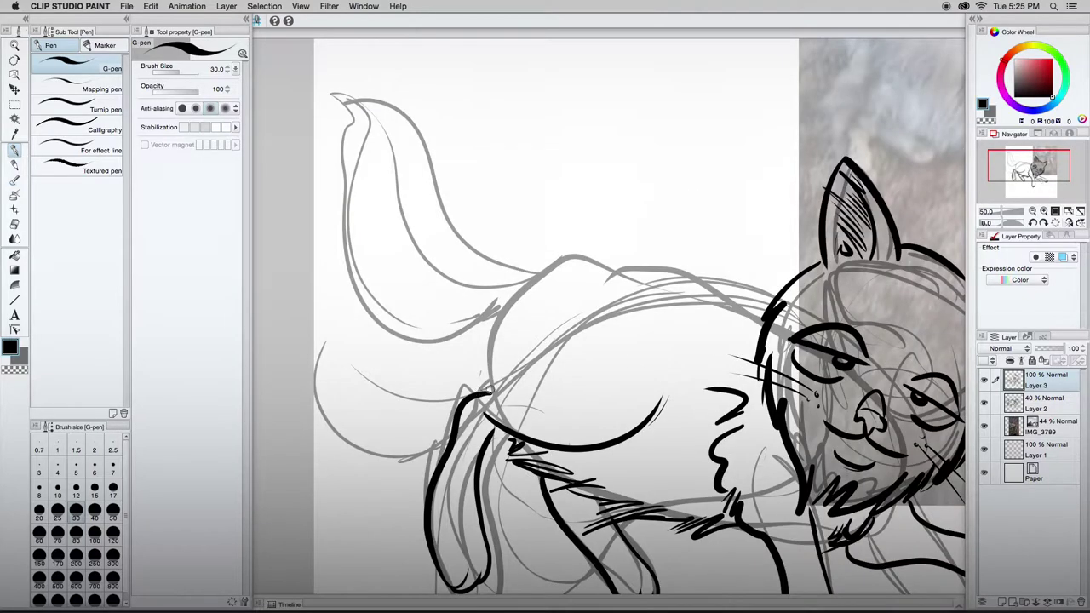
Step: Ink the back line from behind the head toward the rump, with an overlapping fur stroke
{"action": "mouse_move", "coordinate": [766, 316]}
{"action": "left_mouse_down"}
{"action": "mouse_move", "coordinate": [514, 271]}
{"action": "mouse_move", "coordinate": [545, 317]}
{"action": "left_mouse_up"}
{"action": "mouse_move", "coordinate": [513, 275]}
{"action": "left_mouse_down"}
{"action": "mouse_move", "coordinate": [511, 323]}
{"action": "mouse_move", "coordinate": [532, 364]}
{"action": "left_mouse_up"}
{"action": "key", "text": "super+z"}
{"action": "key", "text": "super+z"}
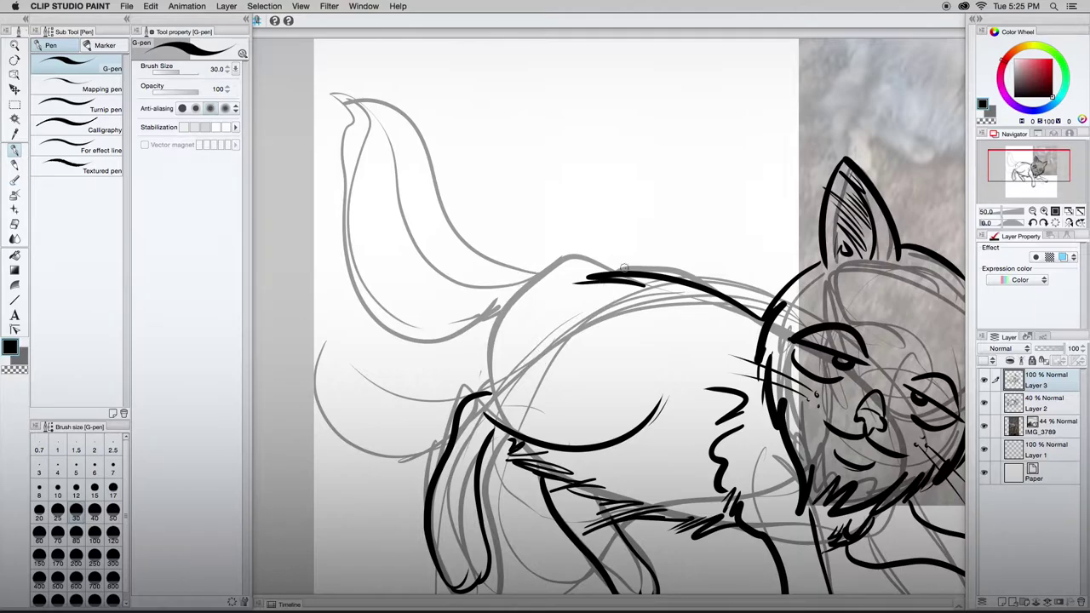
Step: Ink the rump contour with pointed fur tufts at the tail base and down to the hind leg
{"action": "left_click_drag", "start_coordinate": [622, 268], "coordinate": [526, 289]}
{"action": "mouse_move", "coordinate": [544, 300]}
{"action": "left_mouse_down"}
{"action": "mouse_move", "coordinate": [480, 309]}
{"action": "mouse_move", "coordinate": [487, 348]}
{"action": "left_mouse_up"}
{"action": "mouse_move", "coordinate": [462, 325]}
{"action": "left_mouse_down"}
{"action": "mouse_move", "coordinate": [504, 374]}
{"action": "mouse_move", "coordinate": [487, 388]}
{"action": "left_mouse_up"}
{"action": "key", "text": "super+z"}
{"action": "key", "text": "super+z"}
{"action": "left_click_drag", "start_coordinate": [482, 337], "coordinate": [485, 390]}
Step: Ink the tail's outer curve from tip to rump, with tufted fur strokes at the tip
{"action": "left_click_drag", "start_coordinate": [385, 245], "coordinate": [420, 298]}
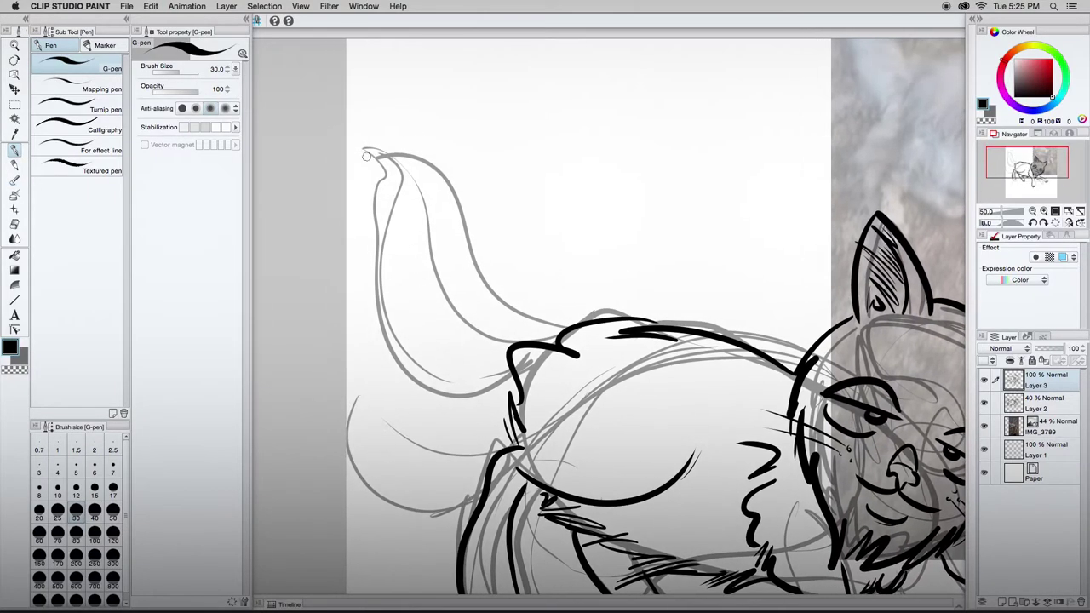
{"action": "mouse_move", "coordinate": [360, 147]}
{"action": "left_mouse_down"}
{"action": "mouse_move", "coordinate": [384, 181]}
{"action": "mouse_move", "coordinate": [373, 225]}
{"action": "mouse_move", "coordinate": [443, 417]}
{"action": "mouse_move", "coordinate": [511, 400]}
{"action": "left_mouse_up"}
{"action": "left_click_drag", "start_coordinate": [358, 141], "coordinate": [423, 246]}
{"action": "mouse_move", "coordinate": [362, 139]}
{"action": "left_mouse_down"}
{"action": "mouse_move", "coordinate": [436, 164]}
{"action": "mouse_move", "coordinate": [535, 316]}
{"action": "mouse_move", "coordinate": [523, 292]}
{"action": "mouse_move", "coordinate": [382, 164]}
{"action": "left_mouse_up"}
{"action": "key", "text": "ctrl+z"}
{"action": "key", "text": "ctrl+z"}
{"action": "key", "text": "ctrl+z"}
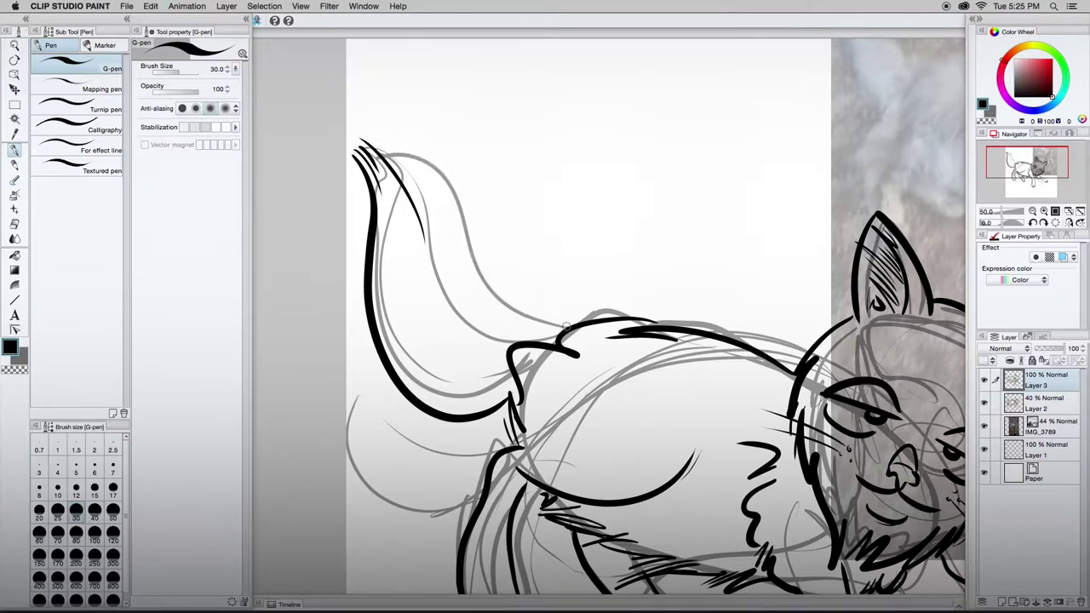
Step: Ink the tail's inner edge, curving from near the tip down to the back
{"action": "mouse_move", "coordinate": [565, 327]}
{"action": "left_mouse_down"}
{"action": "mouse_move", "coordinate": [396, 154]}
{"action": "mouse_move", "coordinate": [448, 358]}
{"action": "left_mouse_up"}
{"action": "key", "text": "ctrl+z"}
{"action": "left_click_drag", "start_coordinate": [406, 174], "coordinate": [494, 394]}
{"action": "key", "text": "ctrl+z"}
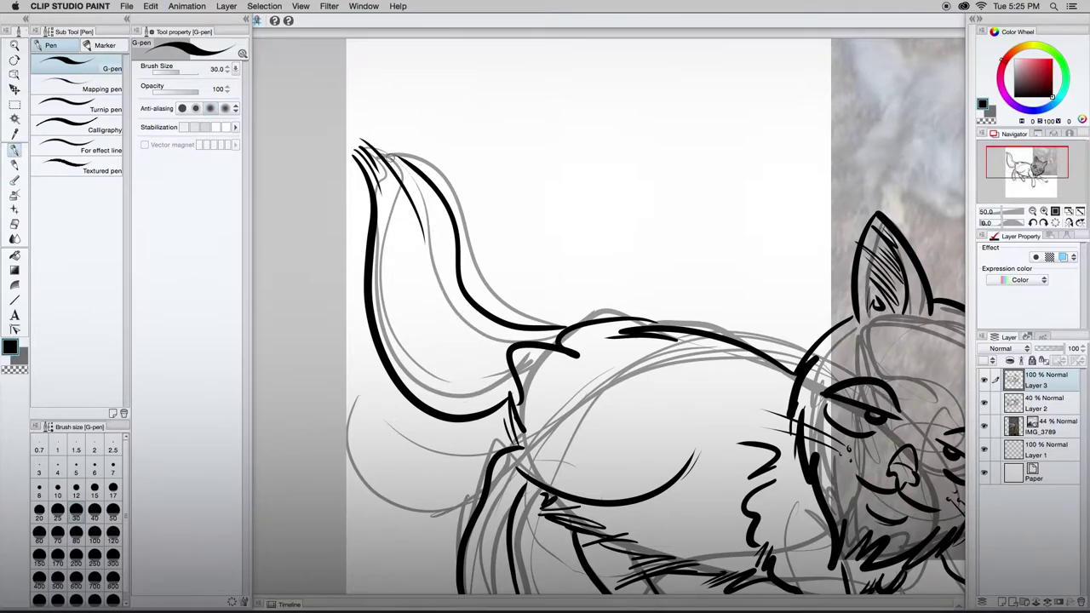
Step: Ink long, thin flowing fur lines inside the tail from the tip toward its base
{"action": "left_click_drag", "start_coordinate": [389, 159], "coordinate": [469, 341]}
{"action": "key", "text": "ctrl+z"}
{"action": "mouse_move", "coordinate": [380, 149]}
{"action": "left_mouse_down"}
{"action": "mouse_move", "coordinate": [467, 399]}
{"action": "mouse_move", "coordinate": [464, 315]}
{"action": "left_mouse_up"}
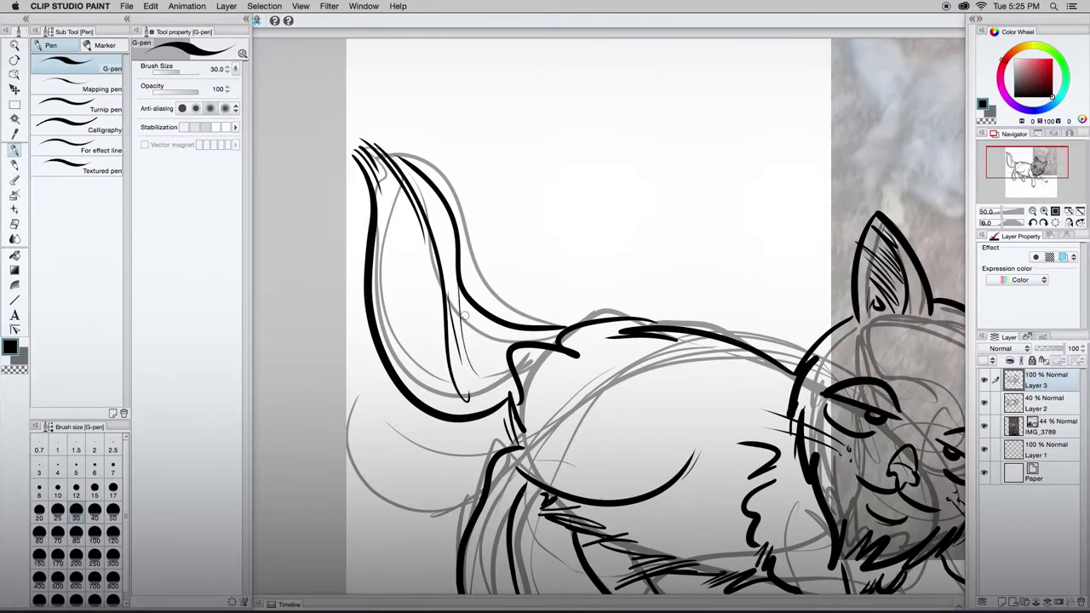
{"action": "key", "text": "ctrl+z"}
{"action": "mouse_move", "coordinate": [380, 148]}
{"action": "left_mouse_down"}
{"action": "mouse_move", "coordinate": [463, 361]}
{"action": "mouse_move", "coordinate": [468, 310]}
{"action": "left_mouse_up"}
{"action": "key", "text": "ctrl+z"}
{"action": "mouse_move", "coordinate": [380, 147]}
{"action": "left_mouse_down"}
{"action": "mouse_move", "coordinate": [419, 196]}
{"action": "mouse_move", "coordinate": [499, 362]}
{"action": "left_mouse_up"}
{"action": "left_click_drag", "start_coordinate": [387, 199], "coordinate": [453, 401]}
{"action": "left_click_drag", "start_coordinate": [406, 215], "coordinate": [472, 383]}
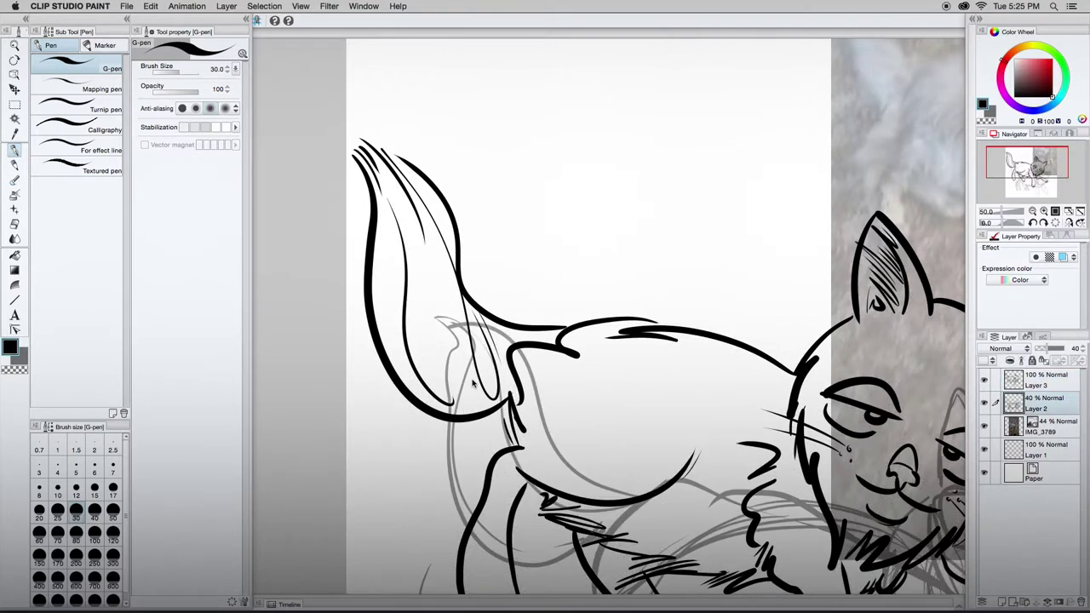
{"action": "key", "text": "ctrl+z"}
Step: Ink thin stripes running down the forehead between the ears toward the nose
{"action": "left_click_drag", "start_coordinate": [566, 549], "coordinate": [416, 475]}
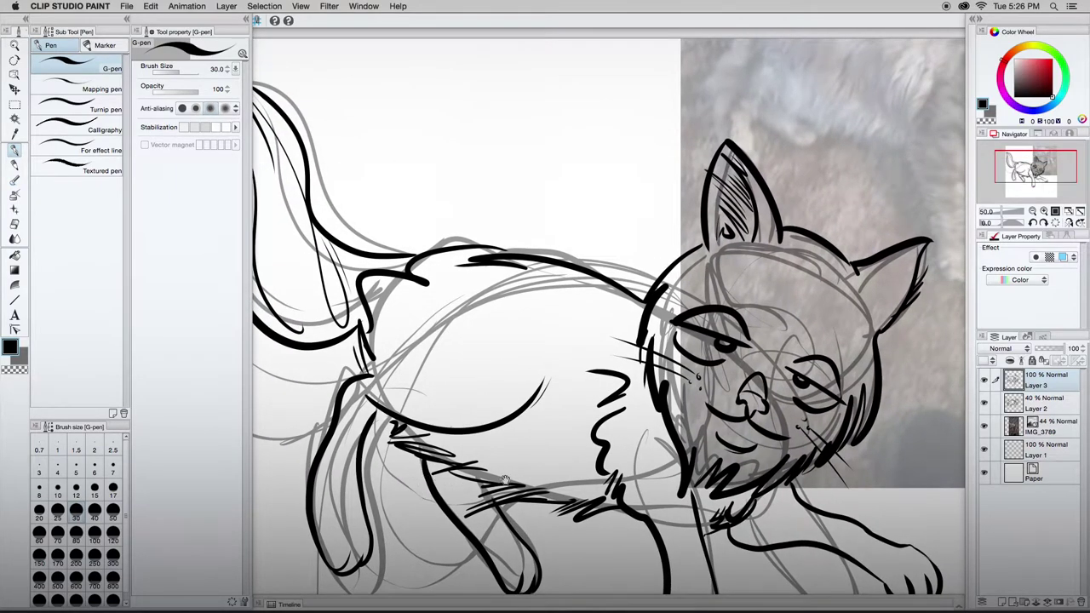
{"action": "left_click_drag", "start_coordinate": [638, 422], "coordinate": [506, 488]}
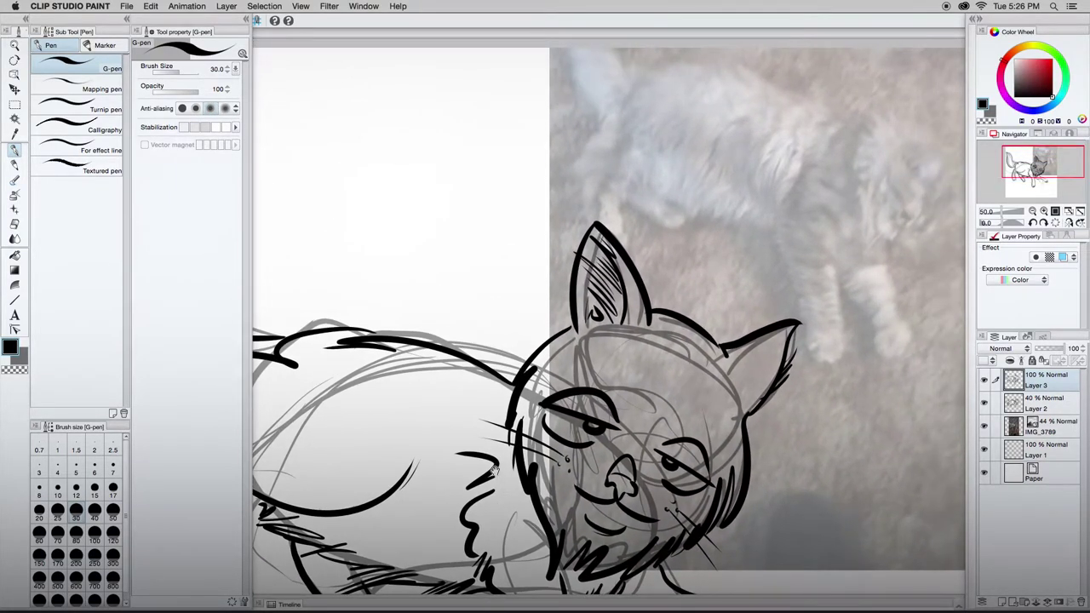
{"action": "mouse_move", "coordinate": [631, 341]}
{"action": "left_mouse_down"}
{"action": "mouse_move", "coordinate": [615, 383]}
{"action": "mouse_move", "coordinate": [621, 411]}
{"action": "mouse_move", "coordinate": [618, 387]}
{"action": "mouse_move", "coordinate": [661, 326]}
{"action": "left_mouse_up"}
{"action": "mouse_move", "coordinate": [712, 359]}
{"action": "left_mouse_down"}
{"action": "mouse_move", "coordinate": [686, 430]}
{"action": "mouse_move", "coordinate": [706, 361]}
{"action": "left_mouse_up"}
{"action": "mouse_move", "coordinate": [661, 317]}
{"action": "left_mouse_down"}
{"action": "mouse_move", "coordinate": [628, 421]}
{"action": "mouse_move", "coordinate": [631, 445]}
{"action": "mouse_move", "coordinate": [678, 326]}
{"action": "mouse_move", "coordinate": [690, 362]}
{"action": "mouse_move", "coordinate": [650, 444]}
{"action": "mouse_move", "coordinate": [664, 418]}
{"action": "mouse_move", "coordinate": [697, 314]}
{"action": "left_mouse_up"}
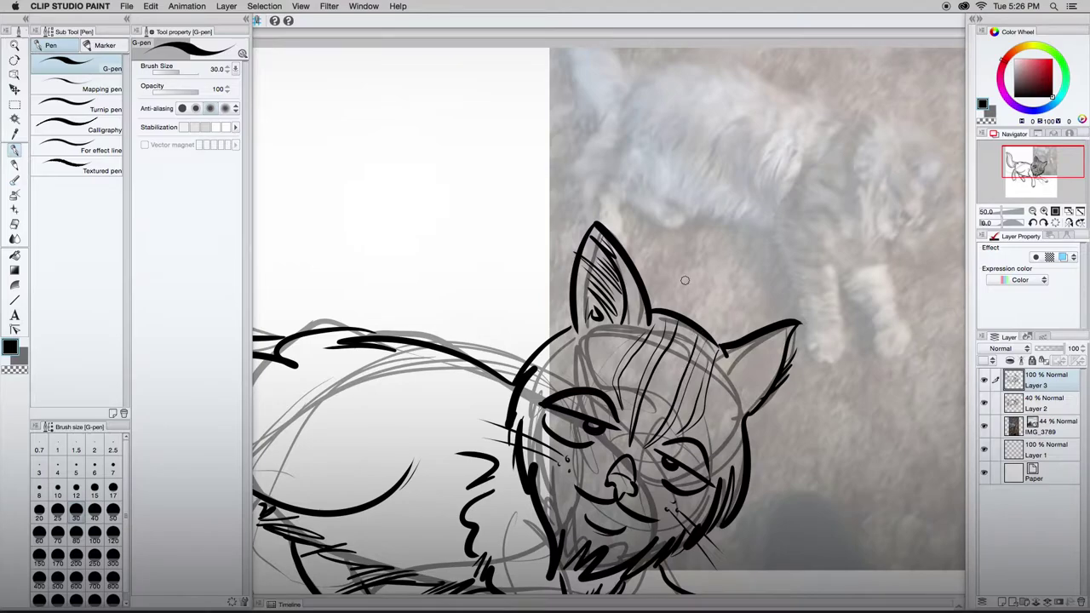
Step: Ink short fur markings on both cheeks beside the eyes
{"action": "mouse_move", "coordinate": [739, 503]}
{"action": "left_mouse_down"}
{"action": "mouse_move", "coordinate": [733, 481]}
{"action": "mouse_move", "coordinate": [734, 510]}
{"action": "mouse_move", "coordinate": [694, 499]}
{"action": "left_mouse_up"}
{"action": "mouse_move", "coordinate": [526, 375]}
{"action": "left_mouse_down"}
{"action": "mouse_move", "coordinate": [567, 387]}
{"action": "mouse_move", "coordinate": [529, 383]}
{"action": "mouse_move", "coordinate": [538, 430]}
{"action": "mouse_move", "coordinate": [516, 389]}
{"action": "mouse_move", "coordinate": [543, 396]}
{"action": "mouse_move", "coordinate": [517, 379]}
{"action": "left_mouse_up"}
{"action": "left_click_drag", "start_coordinate": [718, 487], "coordinate": [735, 512]}
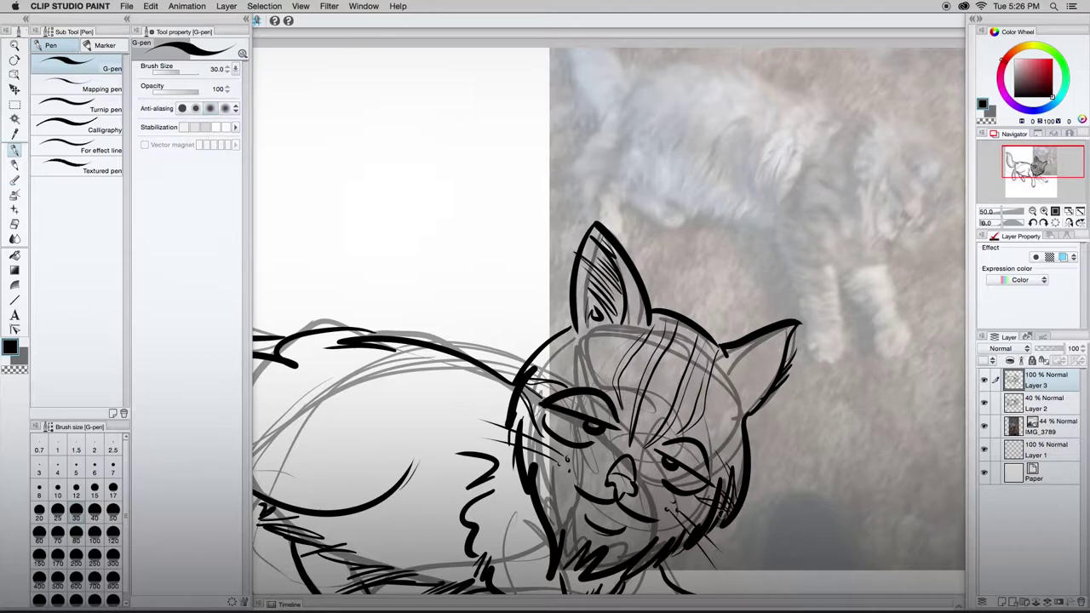
Step: Ink thin wavy fur lines across the chest between the shoulder tufts and the face
{"action": "mouse_move", "coordinate": [547, 502]}
{"action": "left_mouse_down"}
{"action": "mouse_move", "coordinate": [643, 517]}
{"action": "mouse_move", "coordinate": [517, 486]}
{"action": "mouse_move", "coordinate": [547, 346]}
{"action": "left_mouse_up"}
{"action": "left_click_drag", "start_coordinate": [640, 415], "coordinate": [587, 445]}
{"action": "left_click_drag", "start_coordinate": [628, 371], "coordinate": [593, 425]}
{"action": "left_click_drag", "start_coordinate": [584, 369], "coordinate": [564, 389]}
{"action": "left_click_drag", "start_coordinate": [606, 334], "coordinate": [584, 347]}
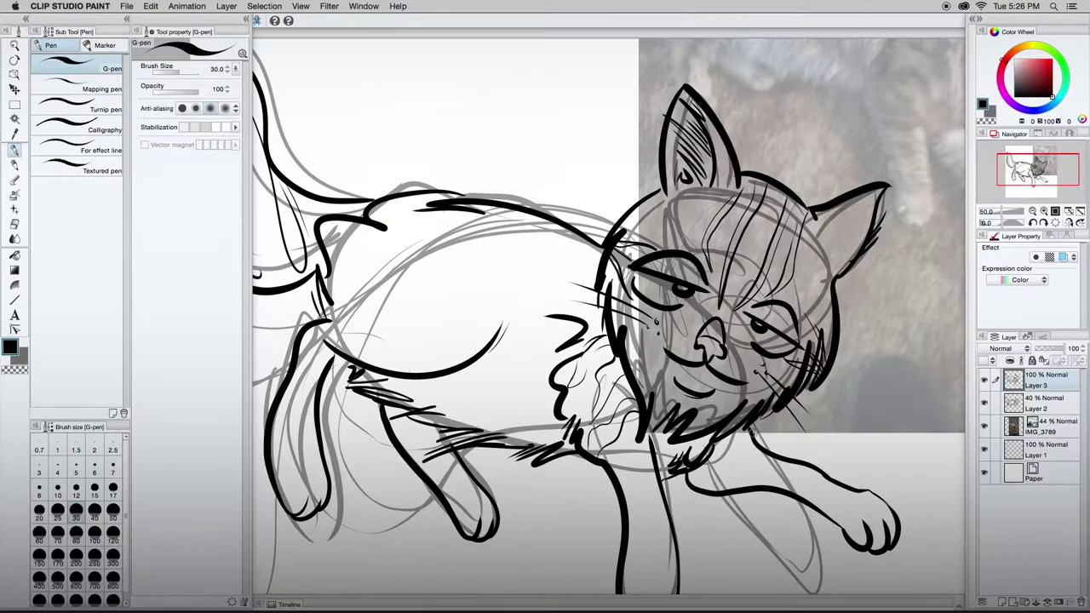
Step: Ink fur lines at the top of the right front leg and short stripes along both front legs
{"action": "left_click_drag", "start_coordinate": [730, 429], "coordinate": [712, 478]}
{"action": "mouse_move", "coordinate": [748, 443]}
{"action": "left_mouse_down"}
{"action": "mouse_move", "coordinate": [739, 475]}
{"action": "mouse_move", "coordinate": [761, 461]}
{"action": "left_mouse_up"}
{"action": "left_click_drag", "start_coordinate": [519, 498], "coordinate": [426, 480]}
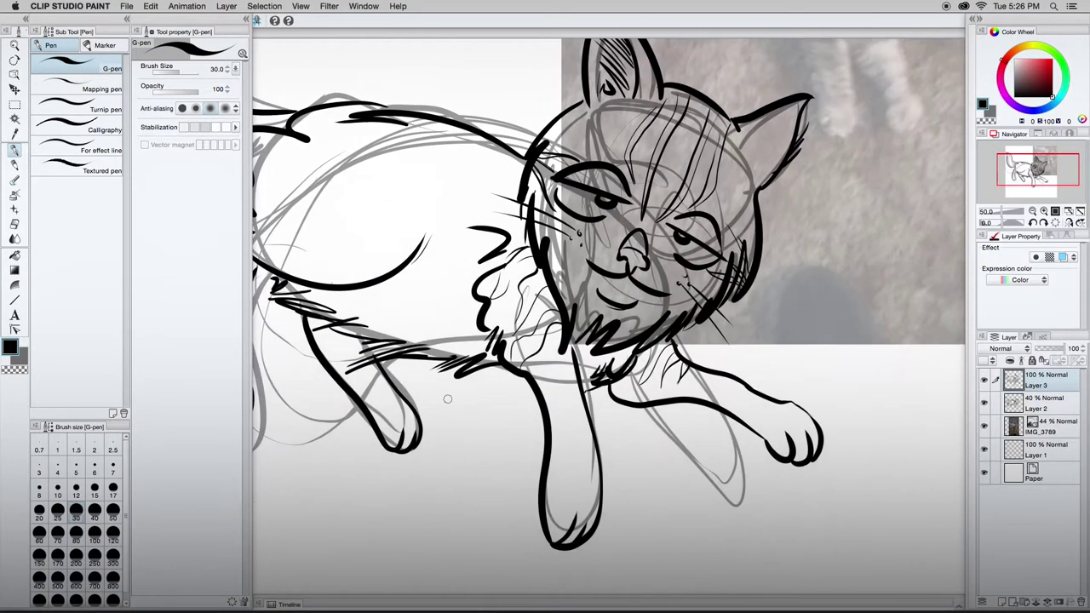
{"action": "mouse_move", "coordinate": [584, 411]}
{"action": "left_mouse_down"}
{"action": "mouse_move", "coordinate": [562, 398]}
{"action": "mouse_move", "coordinate": [560, 417]}
{"action": "mouse_move", "coordinate": [581, 426]}
{"action": "left_mouse_up"}
{"action": "left_click_drag", "start_coordinate": [596, 461], "coordinate": [567, 441]}
{"action": "mouse_move", "coordinate": [735, 380]}
{"action": "left_mouse_down"}
{"action": "mouse_move", "coordinate": [725, 401]}
{"action": "mouse_move", "coordinate": [740, 402]}
{"action": "left_mouse_up"}
{"action": "left_click_drag", "start_coordinate": [759, 390], "coordinate": [752, 396]}
Step: Ink wavy vertical stripes hanging down from the back line across the body
{"action": "mouse_move", "coordinate": [262, 227]}
{"action": "left_mouse_down"}
{"action": "mouse_move", "coordinate": [452, 392]}
{"action": "mouse_move", "coordinate": [511, 479]}
{"action": "mouse_move", "coordinate": [454, 305]}
{"action": "left_mouse_up"}
{"action": "mouse_move", "coordinate": [655, 185]}
{"action": "left_mouse_down"}
{"action": "mouse_move", "coordinate": [626, 345]}
{"action": "mouse_move", "coordinate": [615, 176]}
{"action": "mouse_move", "coordinate": [587, 289]}
{"action": "mouse_move", "coordinate": [573, 169]}
{"action": "mouse_move", "coordinate": [549, 288]}
{"action": "mouse_move", "coordinate": [521, 160]}
{"action": "mouse_move", "coordinate": [502, 259]}
{"action": "mouse_move", "coordinate": [477, 180]}
{"action": "left_mouse_up"}
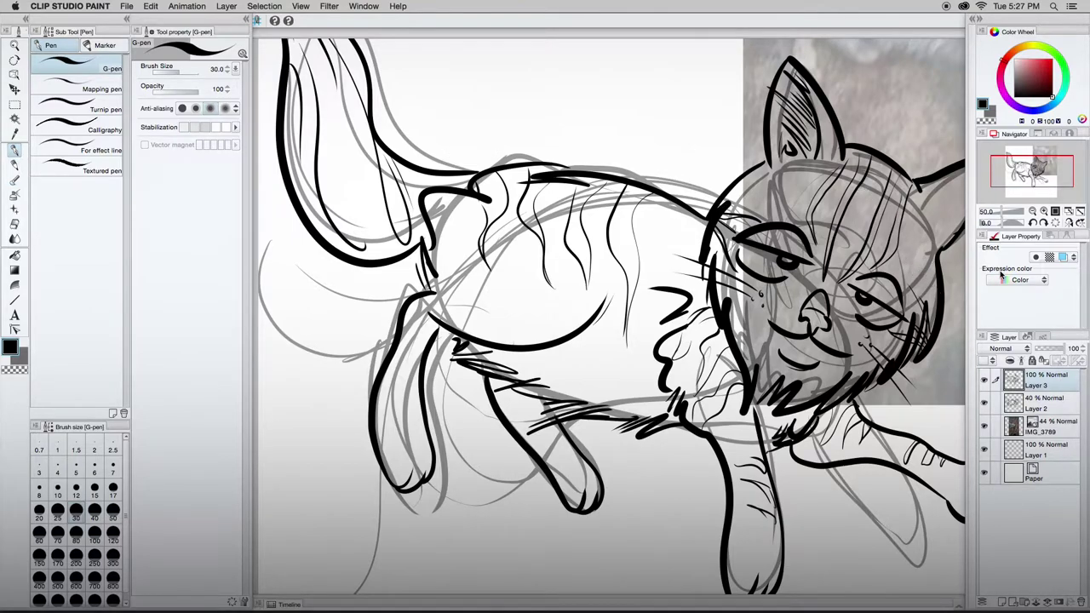
Step: Set the IMG_3789 photo layer to 100% opacity and hide the rough sketch on Layer 2
{"action": "left_click_drag", "start_coordinate": [852, 315], "coordinate": [652, 409]}
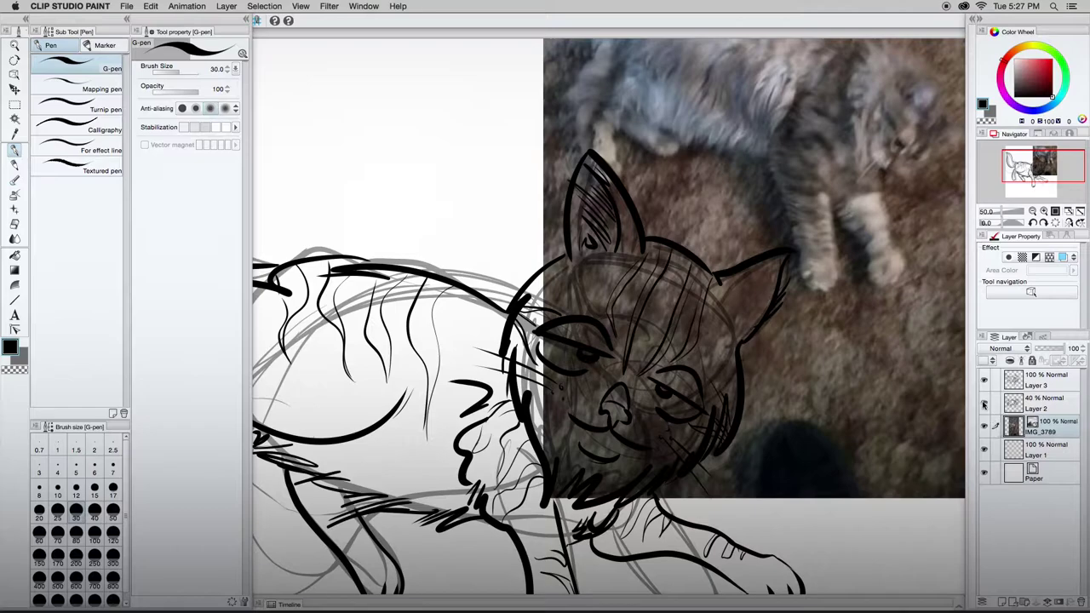
{"action": "left_click", "coordinate": [984, 404]}
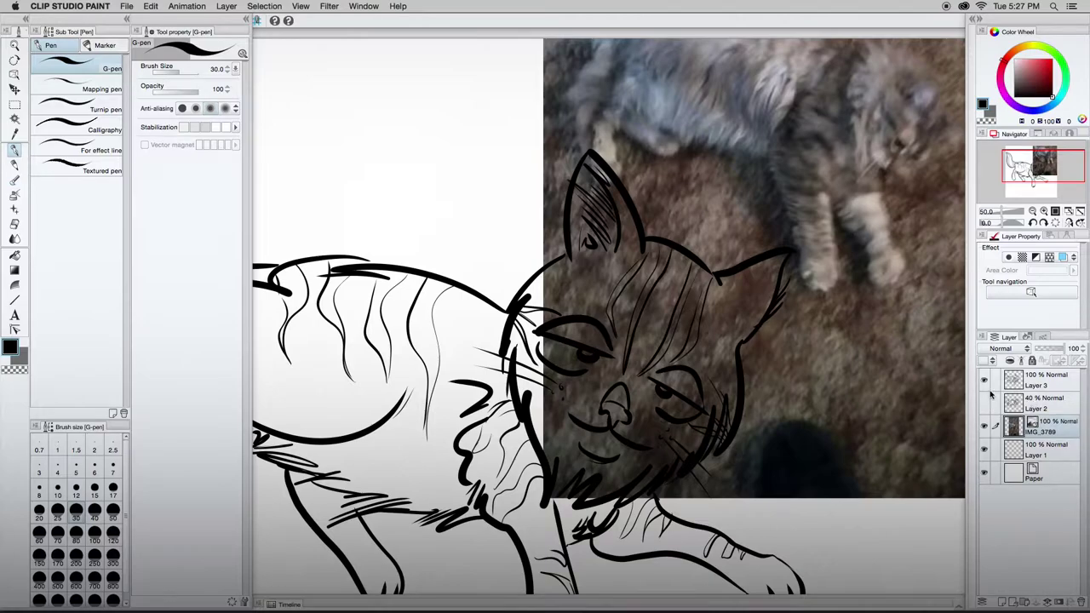
Step: Erase both eyes and the mouth line beneath the nose on Layer 3 with the Hard eraser at size 70
{"action": "left_click", "coordinate": [1026, 387]}
{"action": "key", "text": "e"}
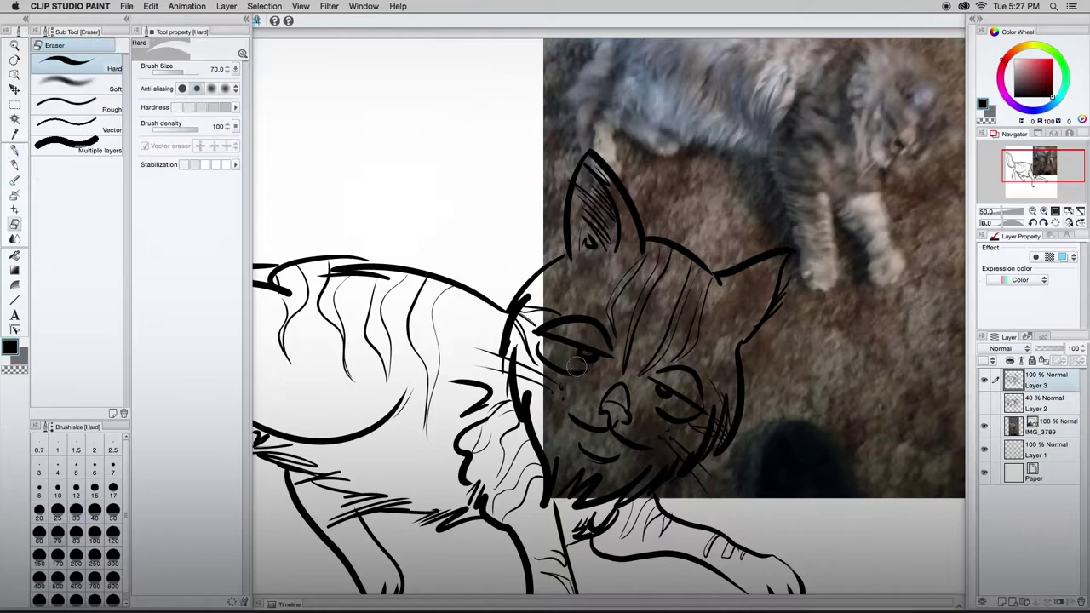
{"action": "mouse_move", "coordinate": [606, 362]}
{"action": "left_mouse_down"}
{"action": "mouse_move", "coordinate": [545, 350]}
{"action": "mouse_move", "coordinate": [537, 336]}
{"action": "mouse_move", "coordinate": [579, 320]}
{"action": "mouse_move", "coordinate": [563, 340]}
{"action": "mouse_move", "coordinate": [577, 351]}
{"action": "left_mouse_up"}
{"action": "mouse_move", "coordinate": [664, 373]}
{"action": "left_mouse_down"}
{"action": "mouse_move", "coordinate": [697, 394]}
{"action": "mouse_move", "coordinate": [699, 417]}
{"action": "mouse_move", "coordinate": [681, 394]}
{"action": "mouse_move", "coordinate": [657, 400]}
{"action": "mouse_move", "coordinate": [668, 413]}
{"action": "mouse_move", "coordinate": [688, 412]}
{"action": "mouse_move", "coordinate": [656, 373]}
{"action": "left_mouse_up"}
{"action": "left_click_drag", "start_coordinate": [573, 424], "coordinate": [630, 435]}
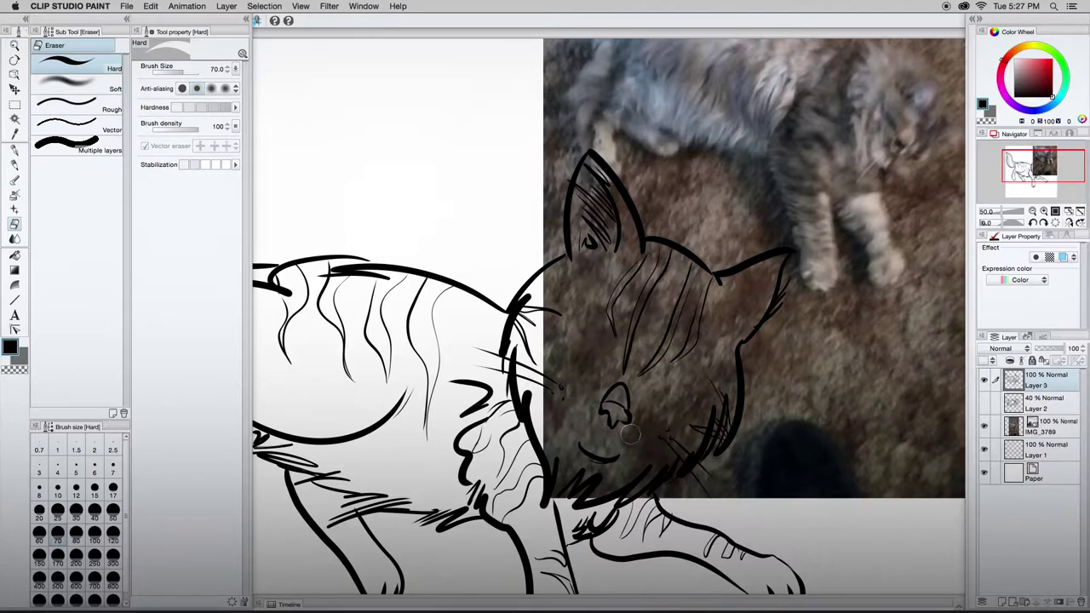
Step: With the G-pen, redraw the mouth line under the nose and an arched upper lid for each eye
{"action": "key", "text": "p"}
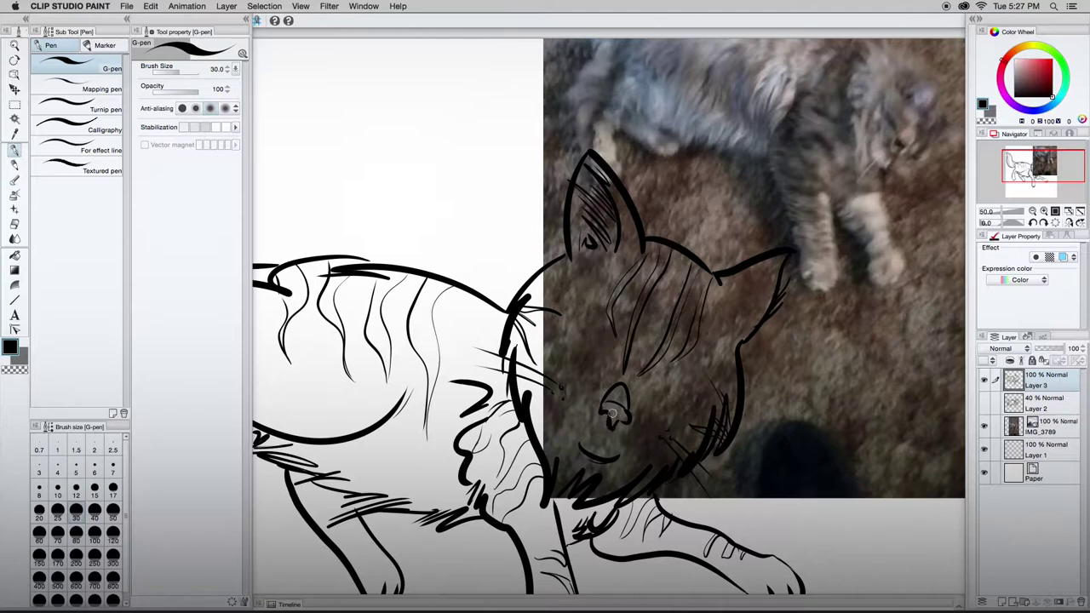
{"action": "left_click_drag", "start_coordinate": [610, 414], "coordinate": [642, 448]}
{"action": "left_click_drag", "start_coordinate": [604, 356], "coordinate": [554, 353]}
{"action": "left_click_drag", "start_coordinate": [645, 389], "coordinate": [693, 398]}
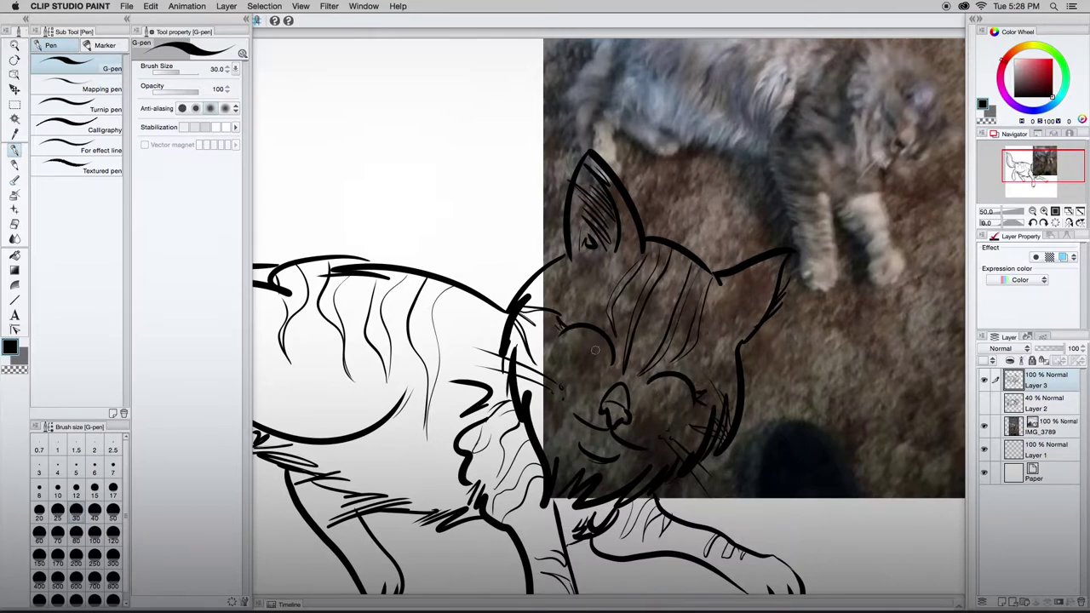
Step: Ink a round eye outline beneath each arched lid
{"action": "left_click_drag", "start_coordinate": [585, 349], "coordinate": [584, 354]}
{"action": "key", "text": "super+z"}
{"action": "left_click_drag", "start_coordinate": [581, 335], "coordinate": [595, 327]}
{"action": "mouse_move", "coordinate": [675, 391]}
{"action": "left_mouse_down"}
{"action": "mouse_move", "coordinate": [652, 394]}
{"action": "mouse_move", "coordinate": [685, 388]}
{"action": "left_mouse_up"}
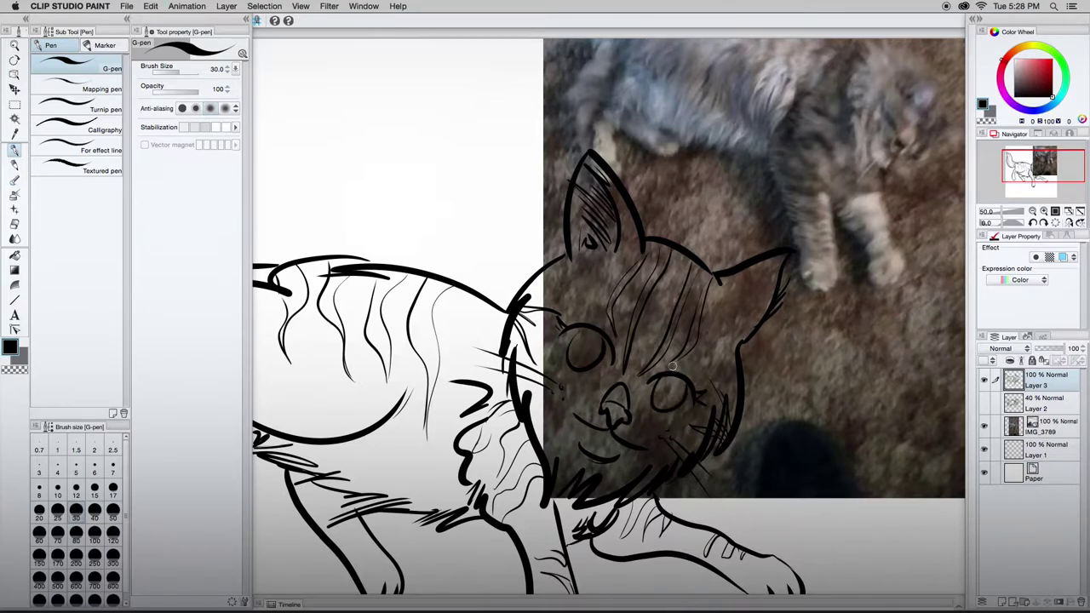
Step: Try solid round pupils in both eyes with the G-pen at size 80, and undo them
{"action": "left_click_drag", "start_coordinate": [587, 342], "coordinate": [580, 328]}
{"action": "key", "text": "super+z"}
{"action": "left_click", "coordinate": [589, 351], "text": "super"}
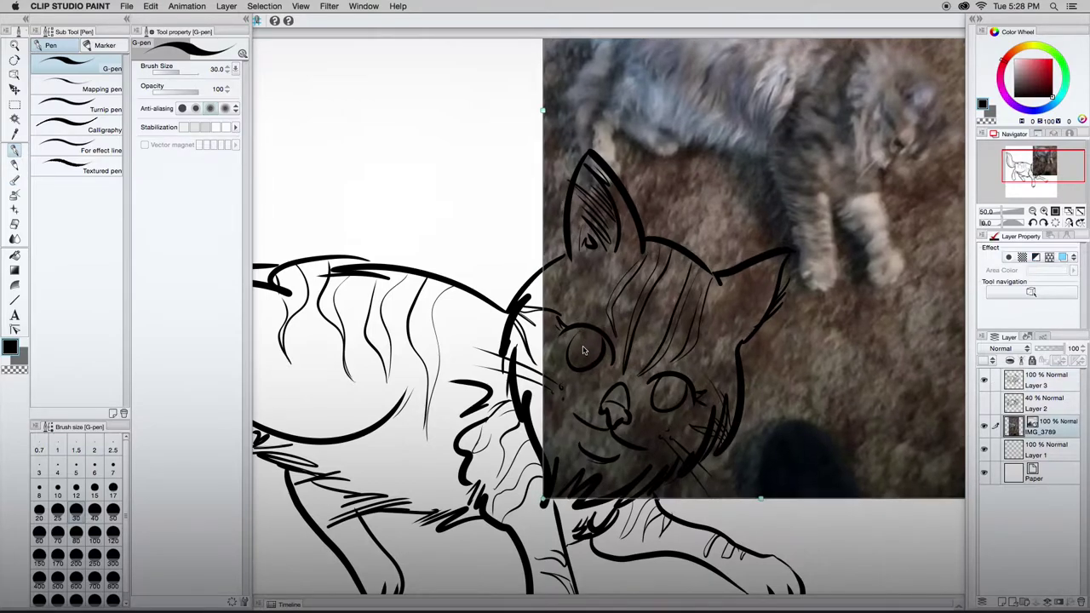
{"action": "left_click", "coordinate": [584, 350], "text": "shift+super"}
{"action": "key", "text": "p"}
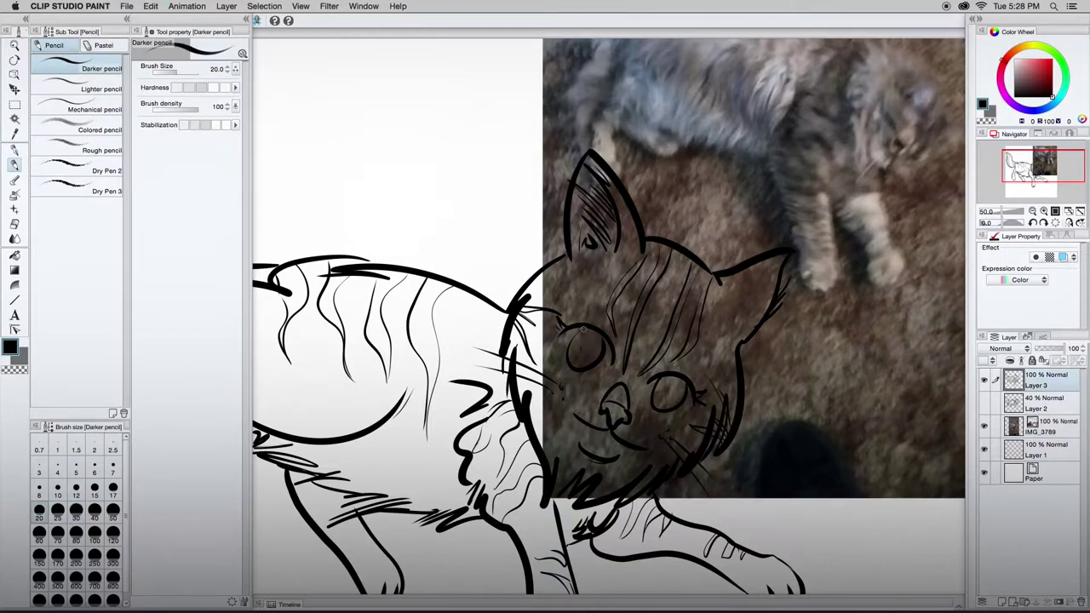
{"action": "key", "text": "p"}
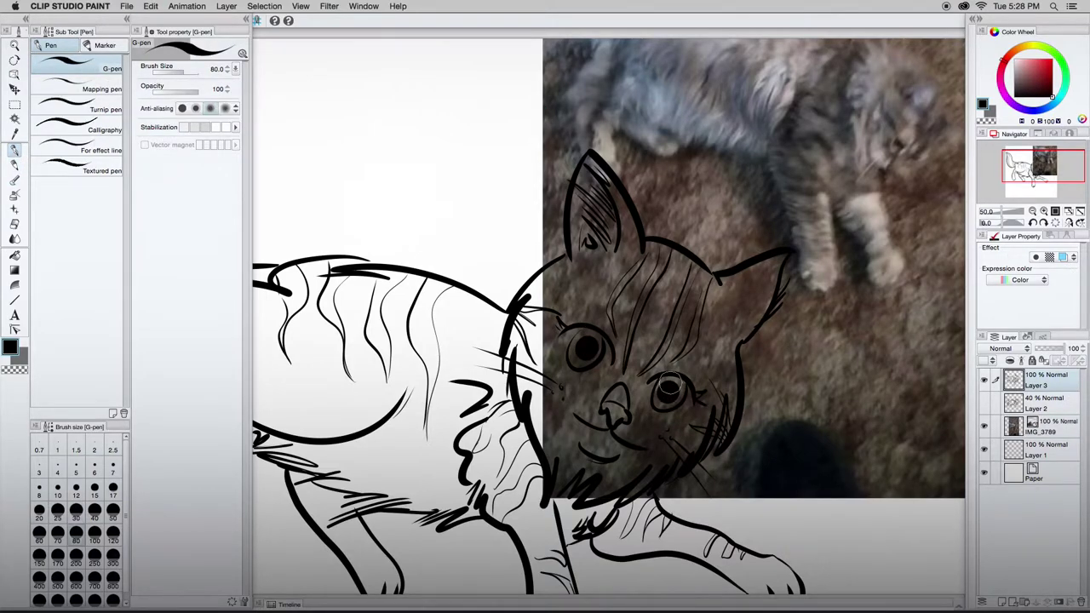
{"action": "key", "text": "super+z"}
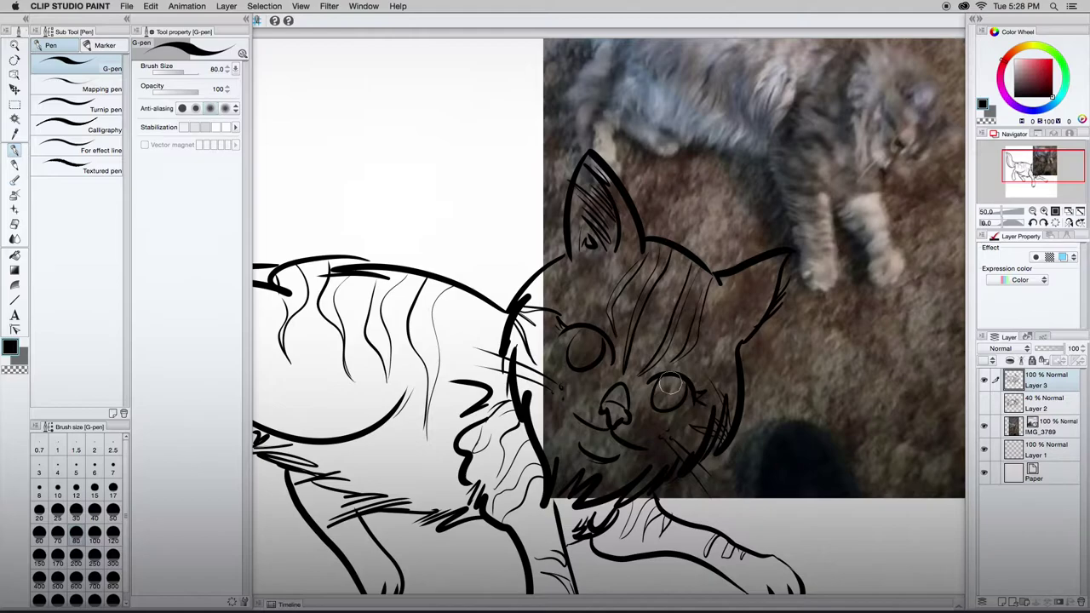
Step: Thicken the lower rim of both eyes with the G-pen at size 40
{"action": "key", "text": "bracketleft"}
{"action": "key", "text": "bracketleft"}
{"action": "key", "text": "bracketleft"}
{"action": "key", "text": "bracketleft"}
{"action": "mouse_move", "coordinate": [593, 359]}
{"action": "left_mouse_down"}
{"action": "mouse_move", "coordinate": [557, 339]}
{"action": "mouse_move", "coordinate": [611, 365]}
{"action": "left_mouse_up"}
{"action": "mouse_move", "coordinate": [648, 406]}
{"action": "left_mouse_down"}
{"action": "mouse_move", "coordinate": [645, 417]}
{"action": "mouse_move", "coordinate": [681, 416]}
{"action": "left_mouse_up"}
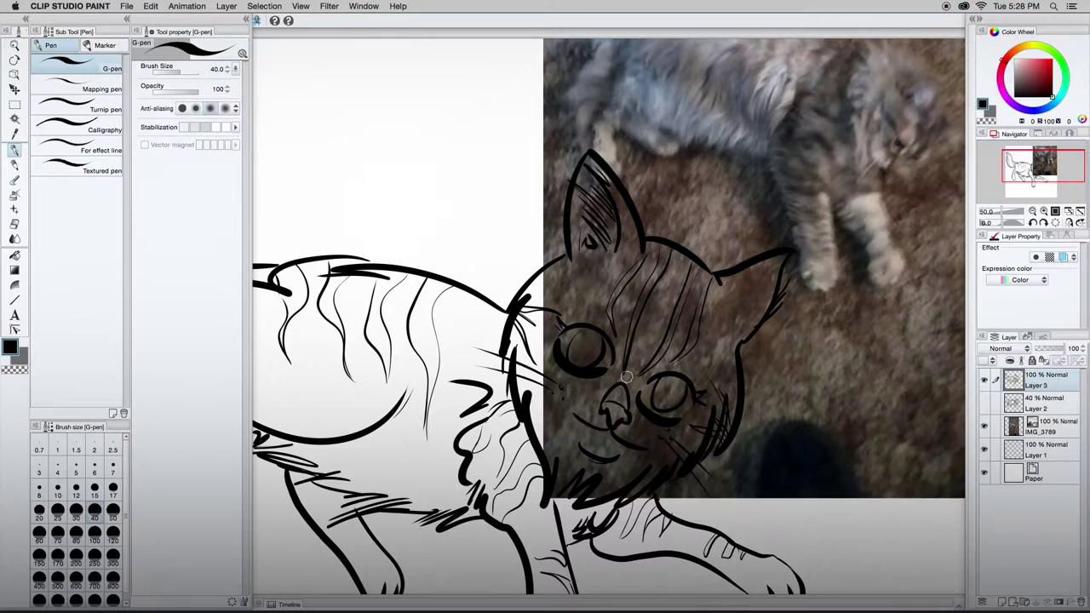
Step: Erase the lower nose and mouth lines on Layer 3 and redraw them with the G-pen at size 40
{"action": "key", "text": "e"}
{"action": "mouse_move", "coordinate": [583, 412]}
{"action": "left_mouse_down"}
{"action": "mouse_move", "coordinate": [639, 450]}
{"action": "mouse_move", "coordinate": [605, 408]}
{"action": "mouse_move", "coordinate": [630, 396]}
{"action": "mouse_move", "coordinate": [621, 418]}
{"action": "left_mouse_up"}
{"action": "key", "text": "p"}
{"action": "key", "text": "super+z"}
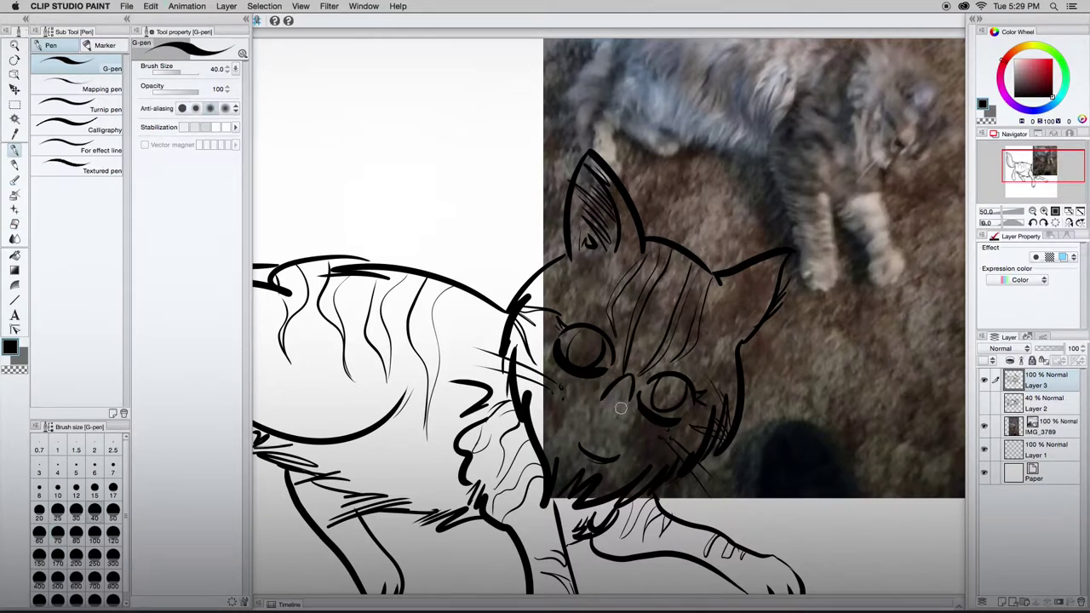
{"action": "left_click_drag", "start_coordinate": [601, 412], "coordinate": [622, 412]}
{"action": "key", "text": "super+z"}
{"action": "mouse_move", "coordinate": [599, 420]}
{"action": "left_mouse_down"}
{"action": "mouse_move", "coordinate": [569, 421]}
{"action": "mouse_move", "coordinate": [599, 423]}
{"action": "mouse_move", "coordinate": [610, 445]}
{"action": "mouse_move", "coordinate": [612, 430]}
{"action": "mouse_move", "coordinate": [580, 429]}
{"action": "left_mouse_up"}
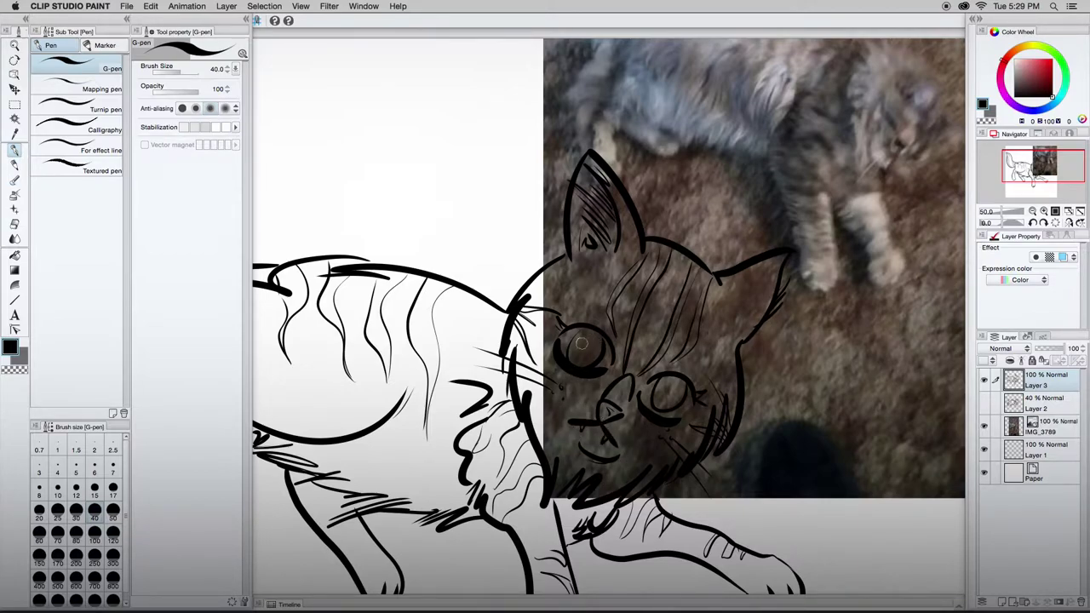
Step: Fill both pupils solid black with the G-pen and erase small round highlights in them with the Hard eraser at size 70
{"action": "mouse_move", "coordinate": [579, 345]}
{"action": "left_mouse_down"}
{"action": "mouse_move", "coordinate": [579, 365]}
{"action": "mouse_move", "coordinate": [596, 337]}
{"action": "mouse_move", "coordinate": [599, 349]}
{"action": "mouse_move", "coordinate": [577, 340]}
{"action": "mouse_move", "coordinate": [596, 340]}
{"action": "mouse_move", "coordinate": [584, 332]}
{"action": "mouse_move", "coordinate": [582, 368]}
{"action": "mouse_move", "coordinate": [593, 329]}
{"action": "mouse_move", "coordinate": [580, 372]}
{"action": "mouse_move", "coordinate": [589, 337]}
{"action": "left_mouse_up"}
{"action": "mouse_move", "coordinate": [662, 383]}
{"action": "left_mouse_down"}
{"action": "mouse_move", "coordinate": [662, 400]}
{"action": "mouse_move", "coordinate": [677, 396]}
{"action": "mouse_move", "coordinate": [681, 376]}
{"action": "mouse_move", "coordinate": [655, 408]}
{"action": "mouse_move", "coordinate": [676, 379]}
{"action": "mouse_move", "coordinate": [663, 396]}
{"action": "mouse_move", "coordinate": [685, 384]}
{"action": "mouse_move", "coordinate": [658, 401]}
{"action": "left_mouse_up"}
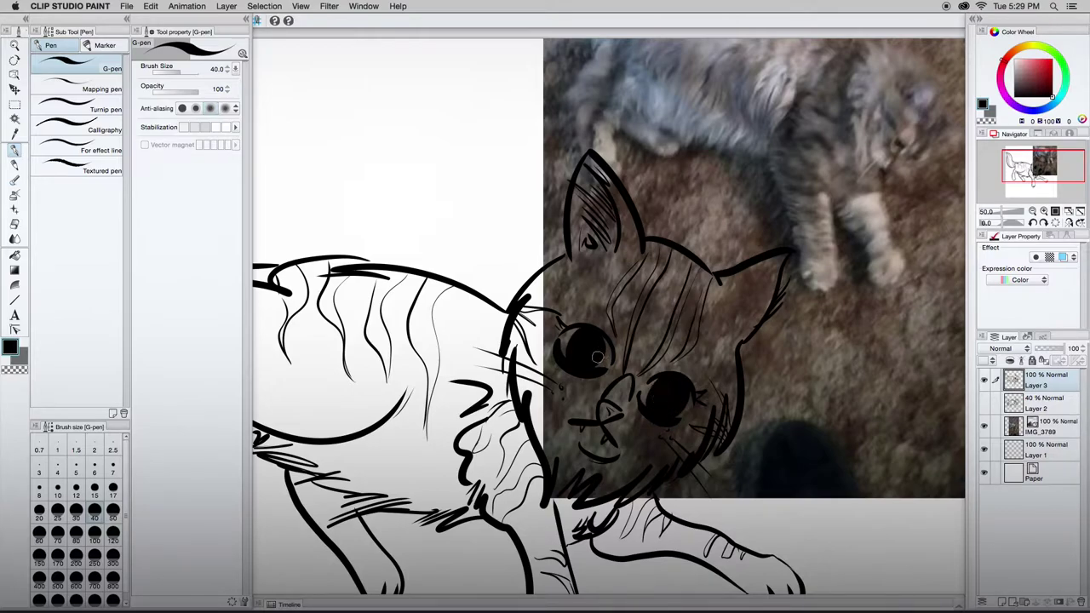
{"action": "key", "text": "e"}
{"action": "left_click_drag", "start_coordinate": [587, 343], "coordinate": [583, 347]}
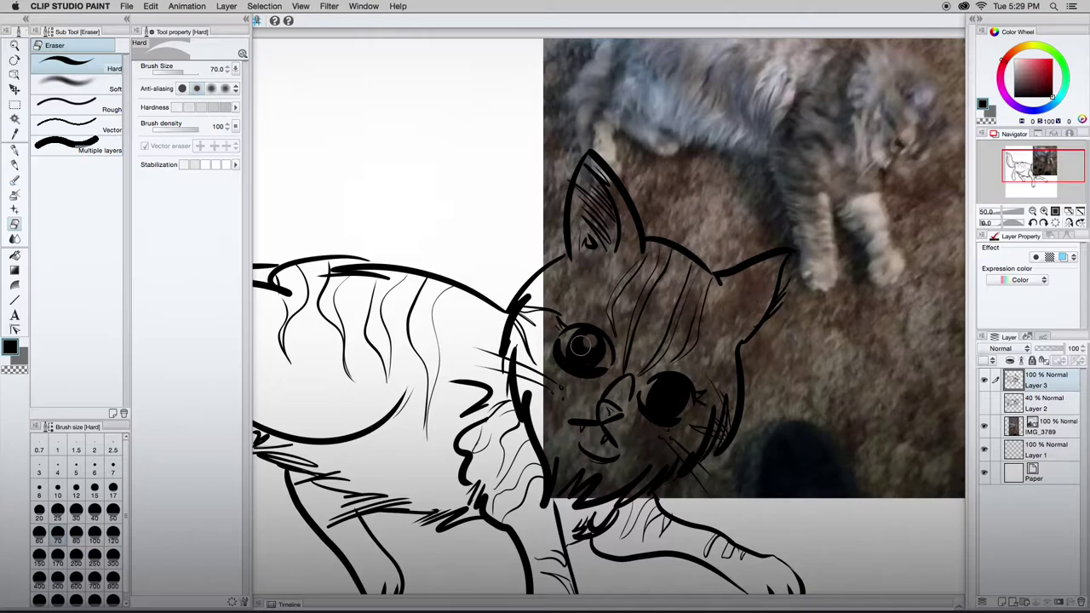
{"action": "left_click_drag", "start_coordinate": [671, 386], "coordinate": [668, 385]}
Step: Slim the lower lip line with the Hard eraser and touch up the mouth line under the nose with the G-pen
{"action": "mouse_move", "coordinate": [589, 450]}
{"action": "left_mouse_down"}
{"action": "mouse_move", "coordinate": [580, 443]}
{"action": "mouse_move", "coordinate": [584, 456]}
{"action": "mouse_move", "coordinate": [627, 451]}
{"action": "mouse_move", "coordinate": [612, 466]}
{"action": "left_mouse_up"}
{"action": "key", "text": "p"}
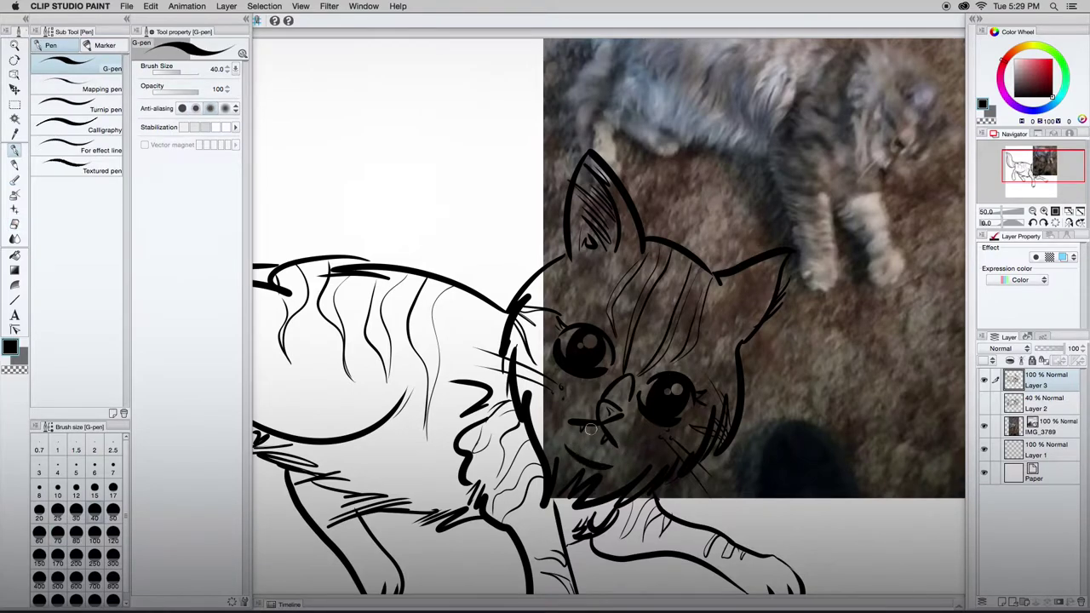
{"action": "left_click_drag", "start_coordinate": [589, 426], "coordinate": [570, 423]}
Step: Hide the reference photo layer IMG_3789 and add a new layer directly beneath Layer 3
{"action": "left_click", "coordinate": [984, 426]}
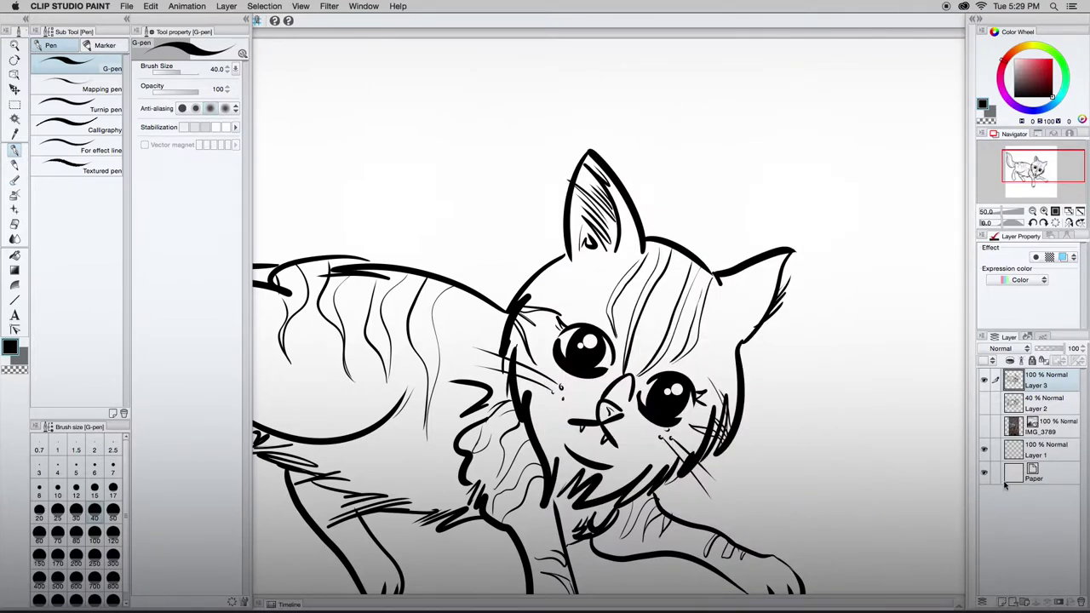
{"action": "left_click", "coordinate": [1003, 602]}
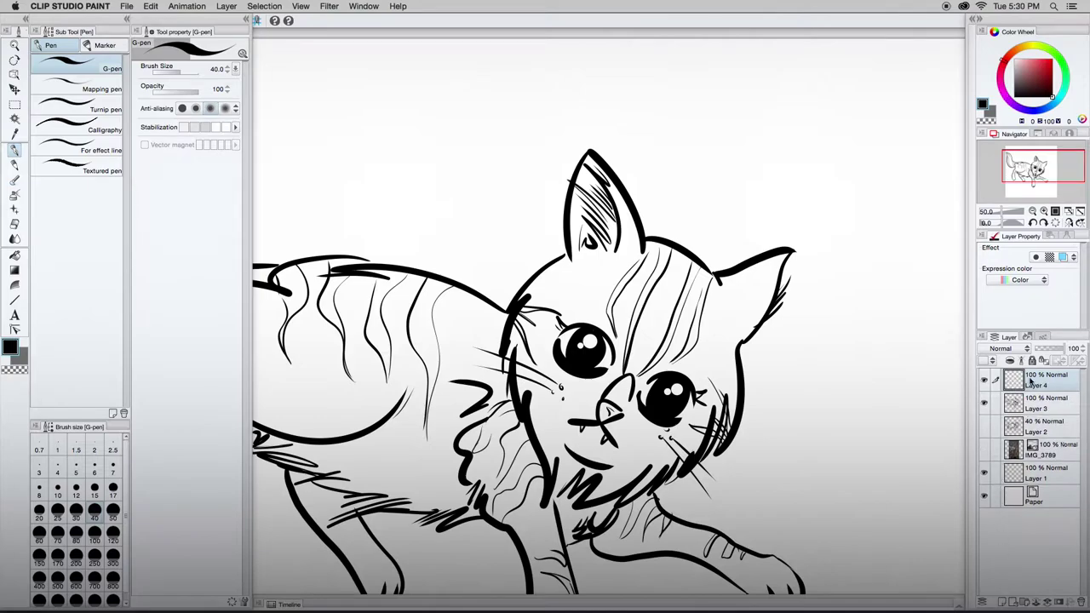
{"action": "left_click_drag", "start_coordinate": [1029, 381], "coordinate": [1043, 411]}
Step: Show the reference photo, sample a grey-brown from the cat's leg fur, and hide the photo again
{"action": "left_click", "coordinate": [985, 448]}
{"action": "key", "text": "i"}
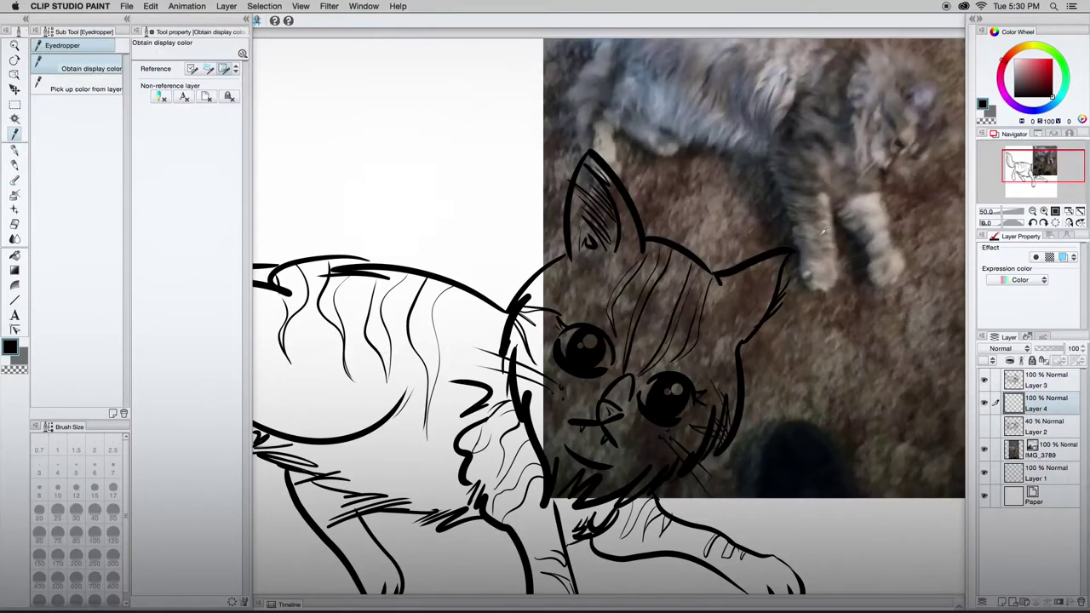
{"action": "left_click", "coordinate": [815, 228]}
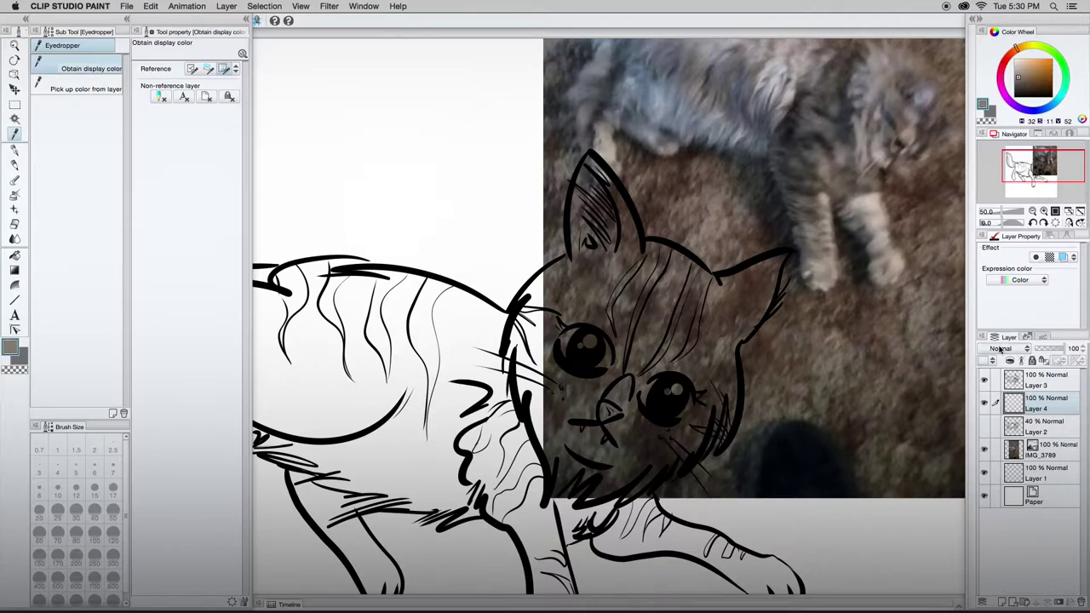
{"action": "left_click", "coordinate": [984, 449]}
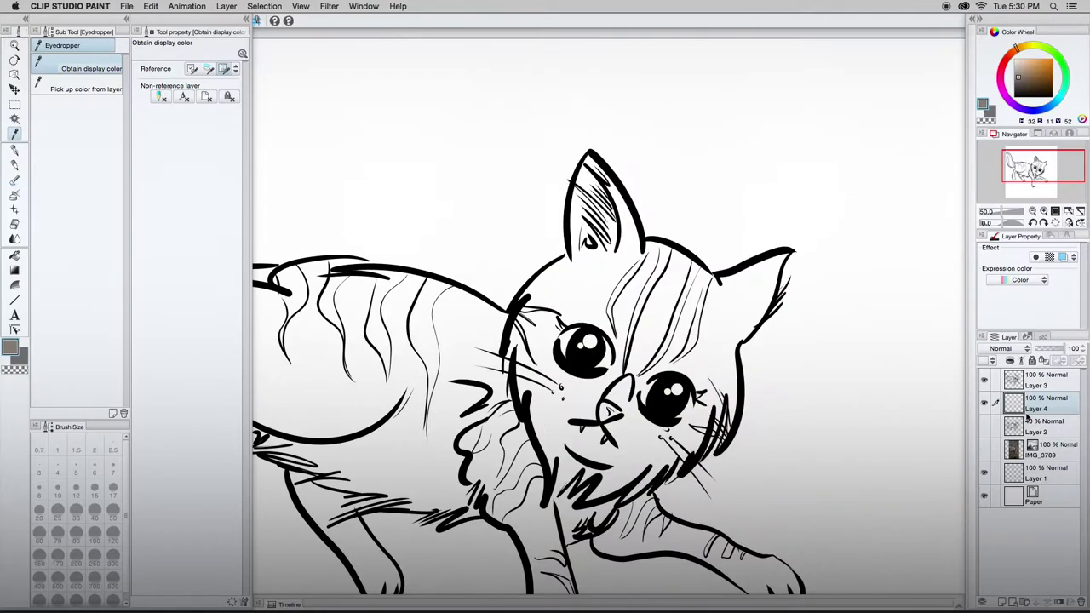
Step: Trace a closed grey-brown contour along the cat's line art on Layer 4 with the G-pen at size 40
{"action": "key", "text": "p"}
{"action": "mouse_move", "coordinate": [720, 282]}
{"action": "left_mouse_down"}
{"action": "mouse_move", "coordinate": [792, 249]}
{"action": "mouse_move", "coordinate": [727, 354]}
{"action": "mouse_move", "coordinate": [717, 449]}
{"action": "left_mouse_up"}
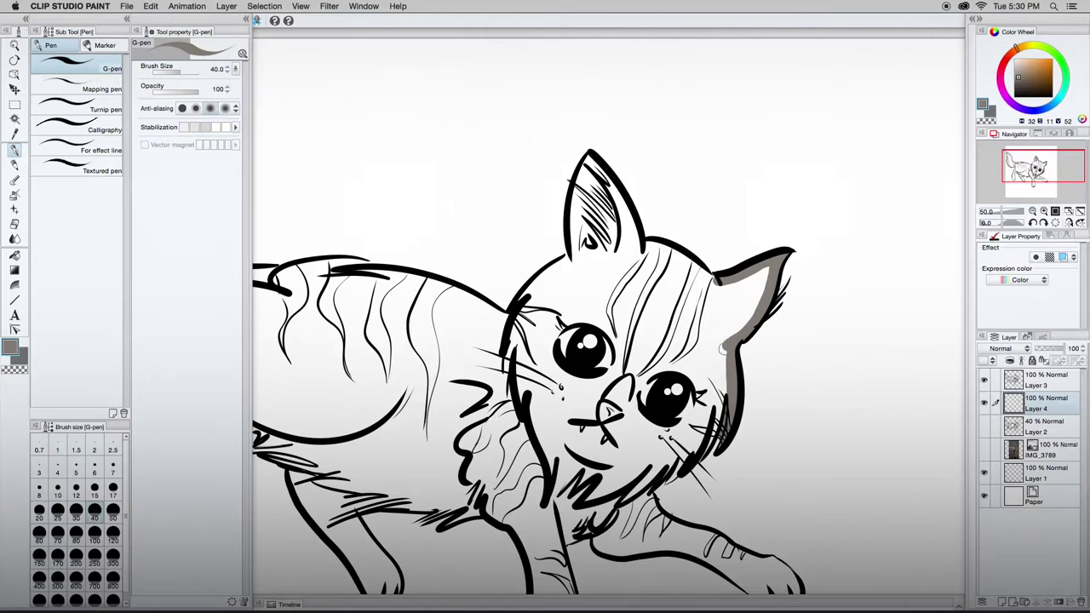
{"action": "left_click_drag", "start_coordinate": [722, 347], "coordinate": [712, 453]}
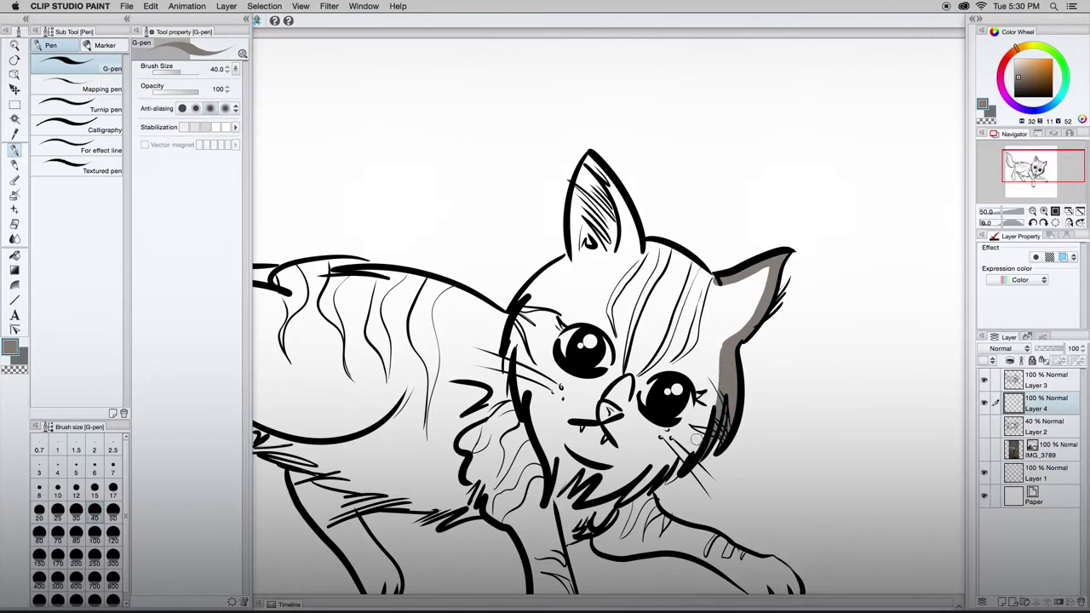
{"action": "mouse_move", "coordinate": [697, 439]}
{"action": "left_mouse_down"}
{"action": "mouse_move", "coordinate": [669, 476]}
{"action": "mouse_move", "coordinate": [620, 430]}
{"action": "left_mouse_up"}
{"action": "mouse_move", "coordinate": [601, 446]}
{"action": "left_mouse_down"}
{"action": "mouse_move", "coordinate": [620, 467]}
{"action": "mouse_move", "coordinate": [741, 516]}
{"action": "mouse_move", "coordinate": [758, 542]}
{"action": "mouse_move", "coordinate": [729, 565]}
{"action": "mouse_move", "coordinate": [692, 531]}
{"action": "mouse_move", "coordinate": [616, 501]}
{"action": "mouse_move", "coordinate": [558, 502]}
{"action": "mouse_move", "coordinate": [528, 480]}
{"action": "mouse_move", "coordinate": [593, 347]}
{"action": "mouse_move", "coordinate": [614, 484]}
{"action": "mouse_move", "coordinate": [575, 504]}
{"action": "mouse_move", "coordinate": [558, 362]}
{"action": "mouse_move", "coordinate": [504, 322]}
{"action": "mouse_move", "coordinate": [402, 321]}
{"action": "mouse_move", "coordinate": [421, 353]}
{"action": "mouse_move", "coordinate": [421, 409]}
{"action": "mouse_move", "coordinate": [369, 361]}
{"action": "mouse_move", "coordinate": [309, 260]}
{"action": "mouse_move", "coordinate": [536, 418]}
{"action": "left_mouse_up"}
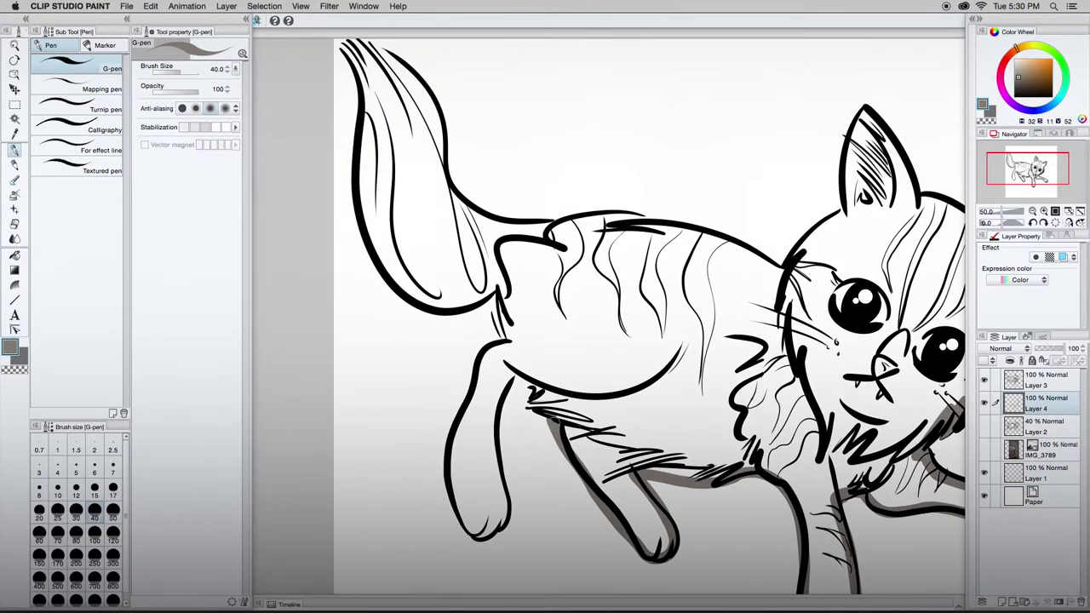
{"action": "mouse_move", "coordinate": [552, 426]}
{"action": "left_mouse_down"}
{"action": "mouse_move", "coordinate": [524, 376]}
{"action": "mouse_move", "coordinate": [504, 393]}
{"action": "mouse_move", "coordinate": [504, 509]}
{"action": "mouse_move", "coordinate": [464, 523]}
{"action": "mouse_move", "coordinate": [449, 464]}
{"action": "mouse_move", "coordinate": [464, 387]}
{"action": "mouse_move", "coordinate": [494, 337]}
{"action": "mouse_move", "coordinate": [480, 300]}
{"action": "mouse_move", "coordinate": [524, 464]}
{"action": "mouse_move", "coordinate": [511, 478]}
{"action": "mouse_move", "coordinate": [444, 467]}
{"action": "mouse_move", "coordinate": [402, 378]}
{"action": "mouse_move", "coordinate": [388, 185]}
{"action": "mouse_move", "coordinate": [494, 274]}
{"action": "mouse_move", "coordinate": [530, 385]}
{"action": "mouse_move", "coordinate": [728, 385]}
{"action": "mouse_move", "coordinate": [819, 429]}
{"action": "mouse_move", "coordinate": [882, 375]}
{"action": "mouse_move", "coordinate": [909, 271]}
{"action": "mouse_move", "coordinate": [698, 321]}
{"action": "mouse_move", "coordinate": [615, 277]}
{"action": "mouse_move", "coordinate": [671, 357]}
{"action": "mouse_move", "coordinate": [746, 415]}
{"action": "left_mouse_up"}
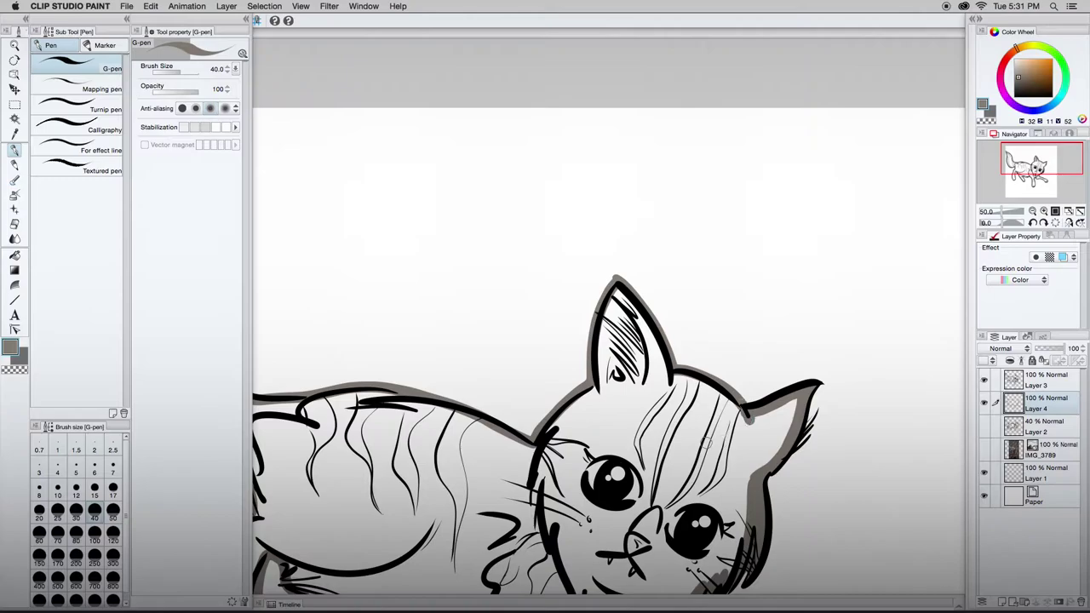
Step: Fill the enclosed cat silhouette on Layer 4 with the grey-brown using the Fill tool
{"action": "key", "text": "g"}
{"action": "key", "text": "g"}
{"action": "left_click", "coordinate": [624, 411]}
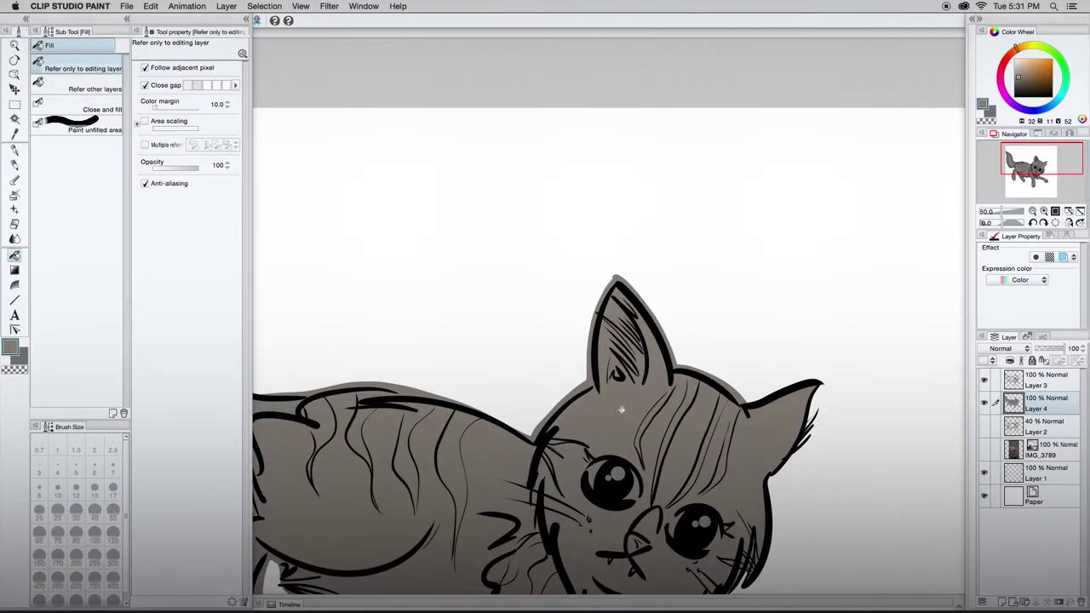
Step: Erase the base colour spilling past the upright ear and the top of the head with the Hard eraser, ending at size 40
{"action": "left_click_drag", "start_coordinate": [554, 444], "coordinate": [615, 419]}
{"action": "key", "text": "e"}
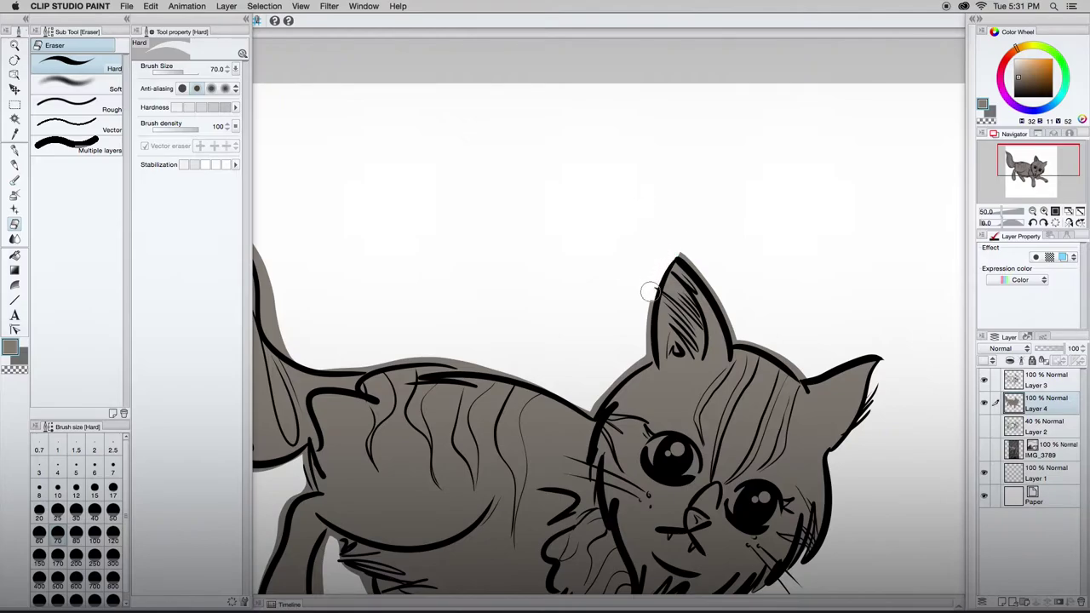
{"action": "left_click_drag", "start_coordinate": [649, 293], "coordinate": [644, 355]}
{"action": "key", "text": "bracketleft"}
{"action": "key", "text": "bracketleft"}
{"action": "key", "text": "bracketleft"}
{"action": "key", "text": "bracketleft"}
{"action": "key", "text": "bracketleft"}
{"action": "mouse_move", "coordinate": [635, 367]}
{"action": "left_mouse_down"}
{"action": "mouse_move", "coordinate": [598, 401]}
{"action": "mouse_move", "coordinate": [618, 377]}
{"action": "left_mouse_up"}
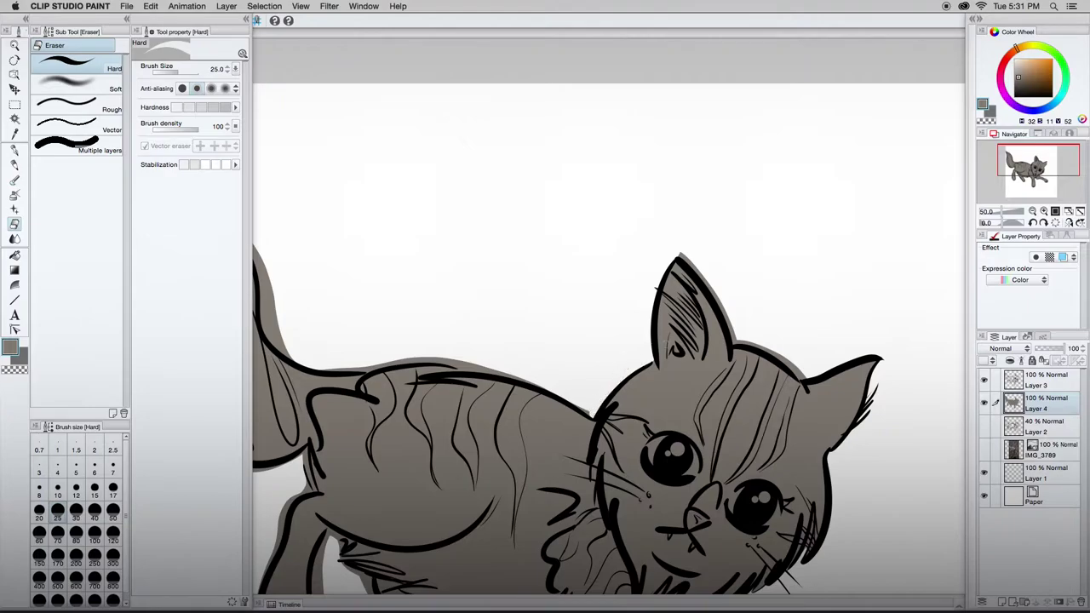
{"action": "key", "text": "bracketright"}
{"action": "key", "text": "bracketright"}
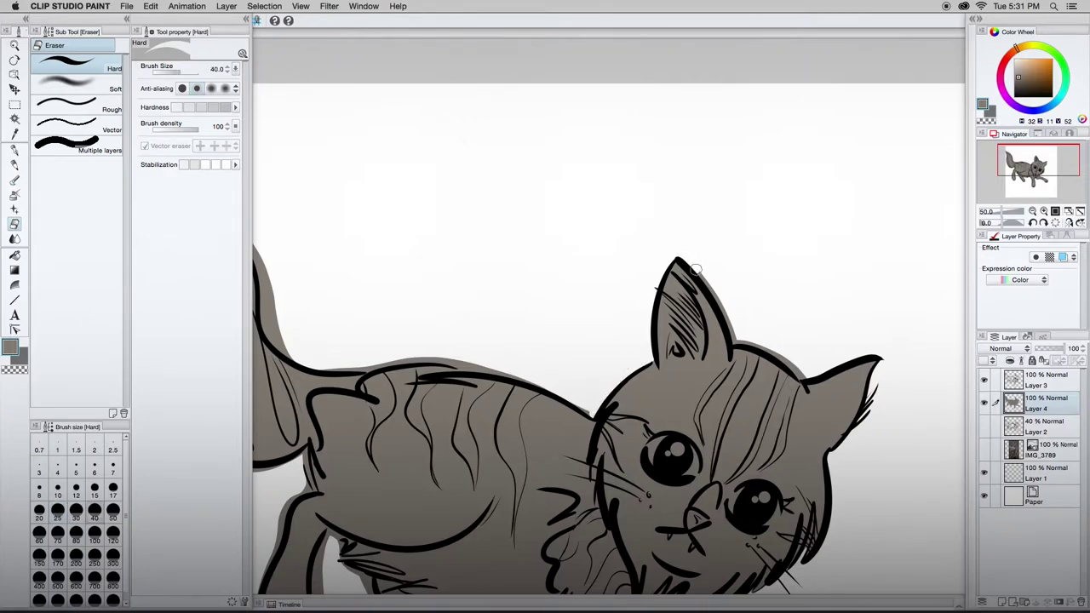
{"action": "mouse_move", "coordinate": [691, 267]}
{"action": "left_mouse_down"}
{"action": "mouse_move", "coordinate": [737, 339]}
{"action": "mouse_move", "coordinate": [803, 374]}
{"action": "left_mouse_up"}
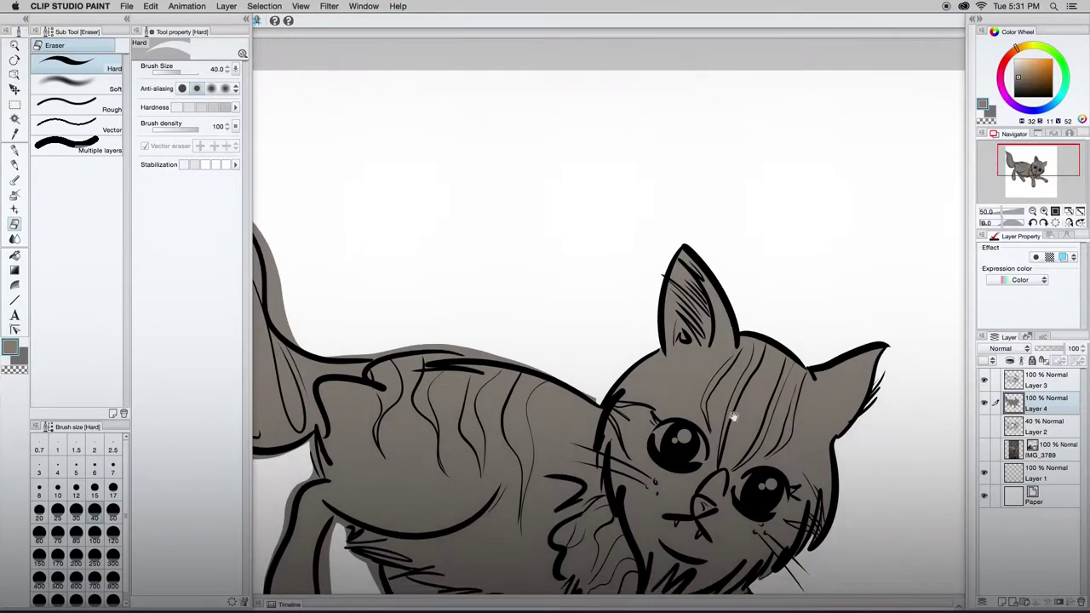
Step: Erase the base colour spilling outside the outlines of both front legs with the Hard eraser at size 40
{"action": "scroll", "coordinate": [730, 396], "scroll_direction": "down", "scroll_amount": 5}
{"action": "scroll", "coordinate": [698, 421], "scroll_direction": "down", "scroll_amount": 4}
{"action": "key", "text": "bracketleft"}
{"action": "key", "text": "bracketleft"}
{"action": "key", "text": "bracketleft"}
{"action": "key", "text": "bracketleft"}
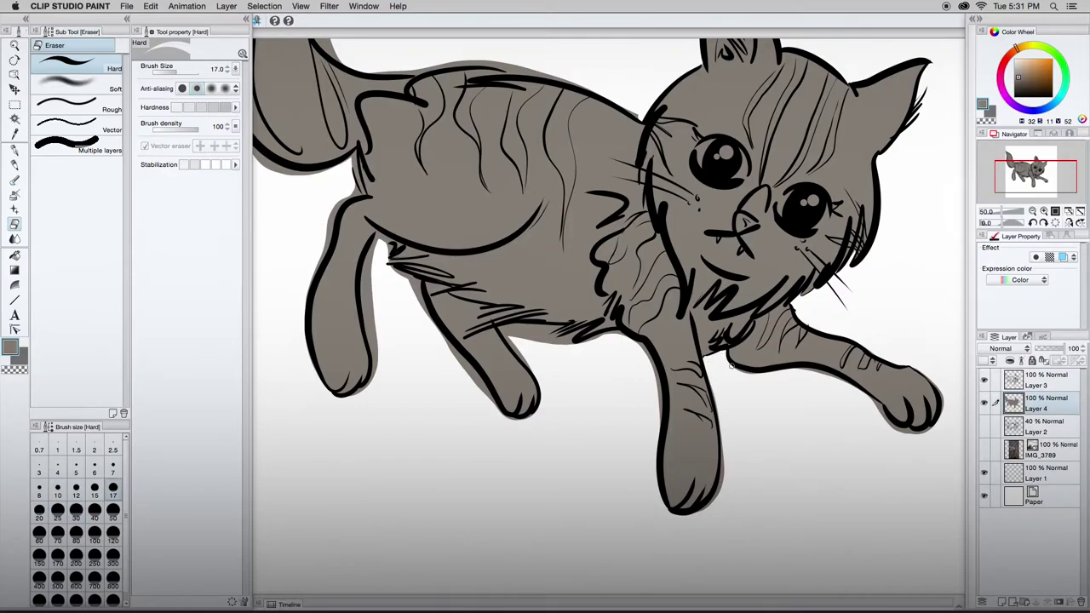
{"action": "key", "text": "bracketright"}
{"action": "key", "text": "bracketright"}
{"action": "key", "text": "bracketright"}
{"action": "key", "text": "bracketright"}
{"action": "mouse_move", "coordinate": [764, 372]}
{"action": "left_mouse_down"}
{"action": "mouse_move", "coordinate": [824, 374]}
{"action": "mouse_move", "coordinate": [906, 432]}
{"action": "mouse_move", "coordinate": [924, 434]}
{"action": "mouse_move", "coordinate": [949, 408]}
{"action": "left_mouse_up"}
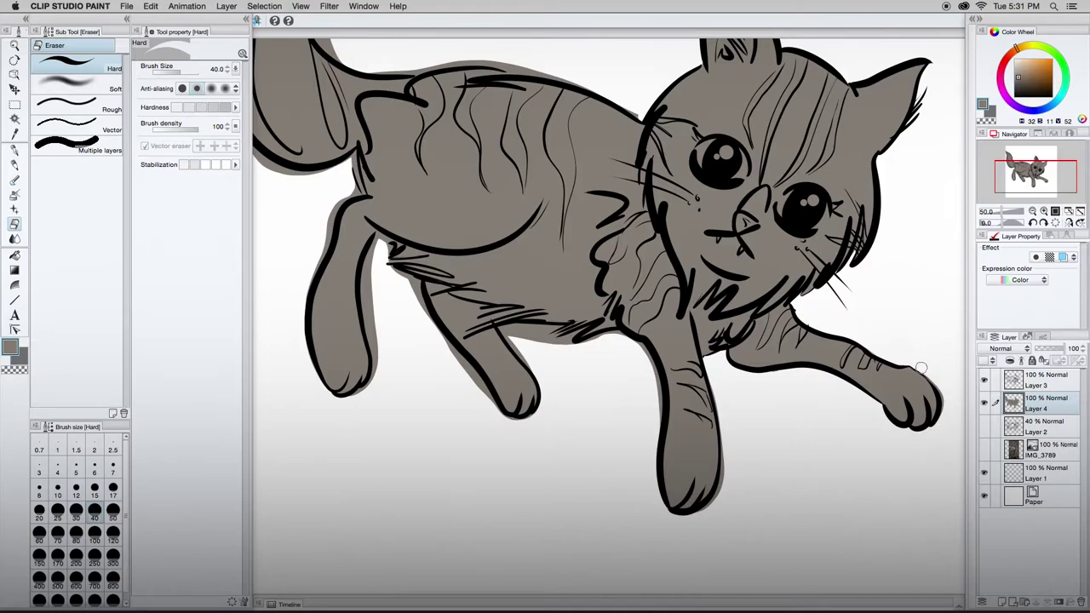
{"action": "left_click_drag", "start_coordinate": [921, 367], "coordinate": [947, 408]}
{"action": "mouse_move", "coordinate": [649, 385]}
{"action": "left_mouse_down"}
{"action": "mouse_move", "coordinate": [625, 340]}
{"action": "mouse_move", "coordinate": [640, 349]}
{"action": "mouse_move", "coordinate": [658, 400]}
{"action": "mouse_move", "coordinate": [651, 485]}
{"action": "left_mouse_up"}
{"action": "mouse_move", "coordinate": [707, 362]}
{"action": "left_mouse_down"}
{"action": "mouse_move", "coordinate": [725, 481]}
{"action": "mouse_move", "coordinate": [696, 515]}
{"action": "left_mouse_up"}
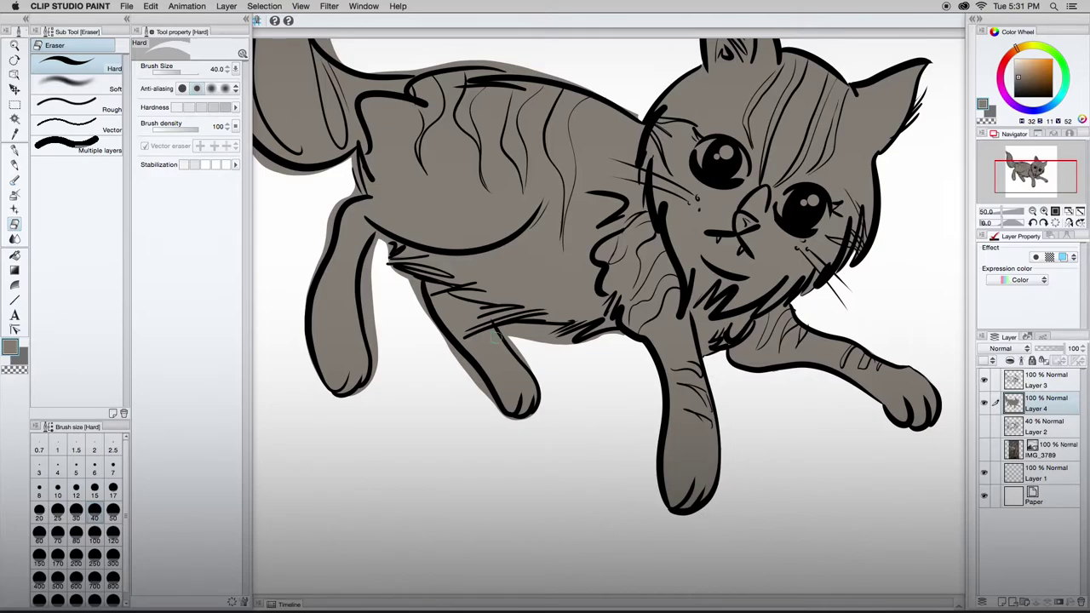
Step: Erase the base colour spilling beneath the belly and around the hind legs
{"action": "left_click_drag", "start_coordinate": [500, 326], "coordinate": [538, 381]}
{"action": "mouse_move", "coordinate": [509, 327]}
{"action": "left_mouse_down"}
{"action": "mouse_move", "coordinate": [580, 329]}
{"action": "mouse_move", "coordinate": [575, 349]}
{"action": "mouse_move", "coordinate": [556, 340]}
{"action": "mouse_move", "coordinate": [604, 337]}
{"action": "mouse_move", "coordinate": [580, 345]}
{"action": "left_mouse_up"}
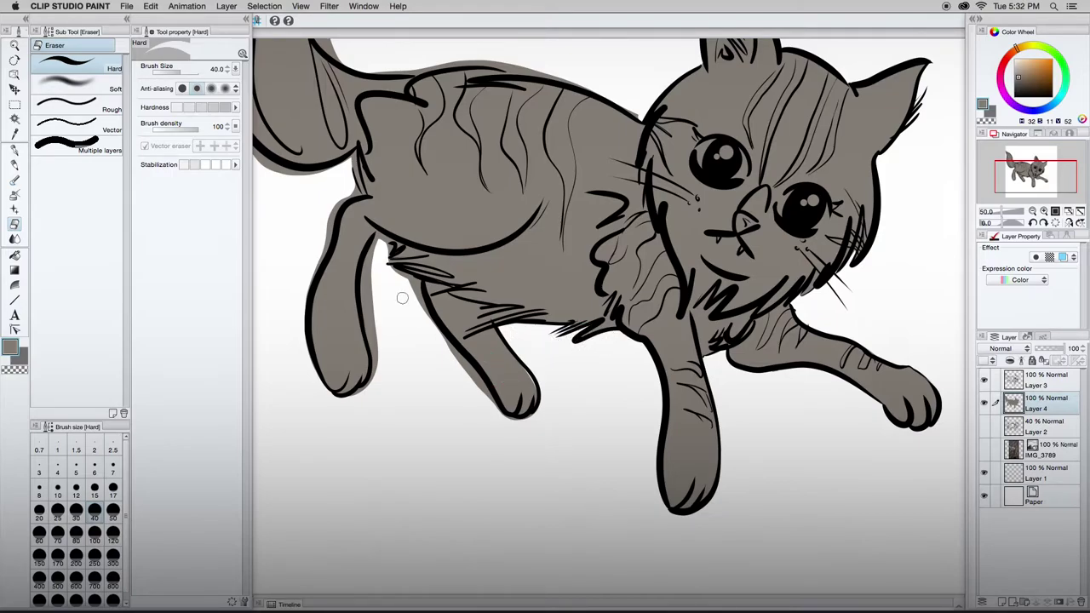
{"action": "mouse_move", "coordinate": [399, 294]}
{"action": "left_mouse_down"}
{"action": "mouse_move", "coordinate": [396, 275]}
{"action": "mouse_move", "coordinate": [503, 422]}
{"action": "mouse_move", "coordinate": [533, 418]}
{"action": "mouse_move", "coordinate": [538, 402]}
{"action": "left_mouse_up"}
{"action": "mouse_move", "coordinate": [394, 272]}
{"action": "left_mouse_down"}
{"action": "mouse_move", "coordinate": [383, 235]}
{"action": "mouse_move", "coordinate": [370, 258]}
{"action": "mouse_move", "coordinate": [375, 392]}
{"action": "left_mouse_up"}
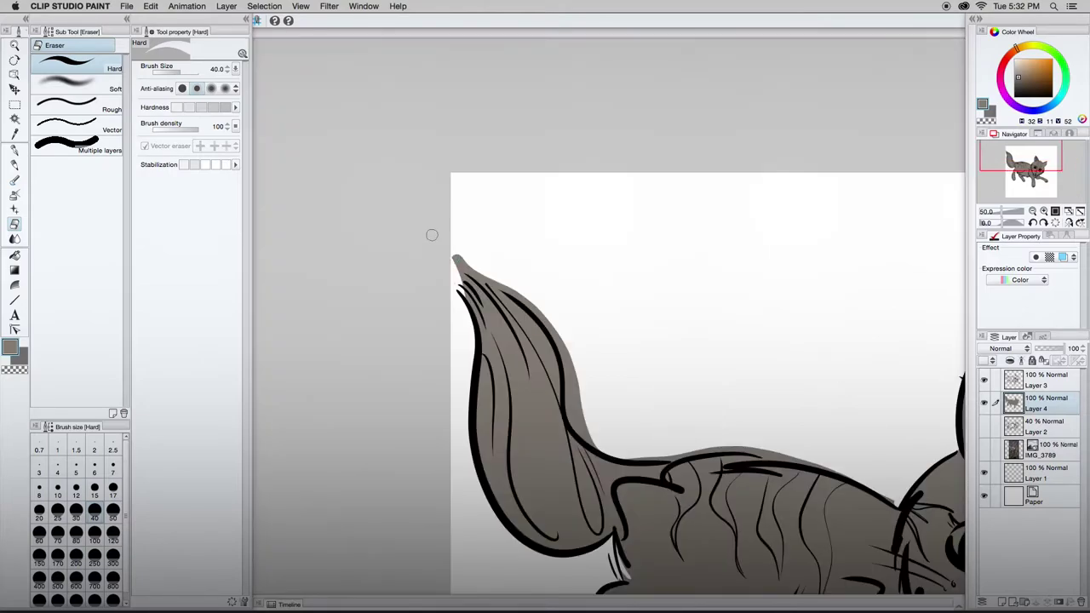
Step: Undo the last erasure at the tail tip, erase thin fur streaks into the tip, and clean the overspill along the tail's outer edge
{"action": "key", "text": "super+z"}
{"action": "left_click_drag", "start_coordinate": [446, 264], "coordinate": [527, 368]}
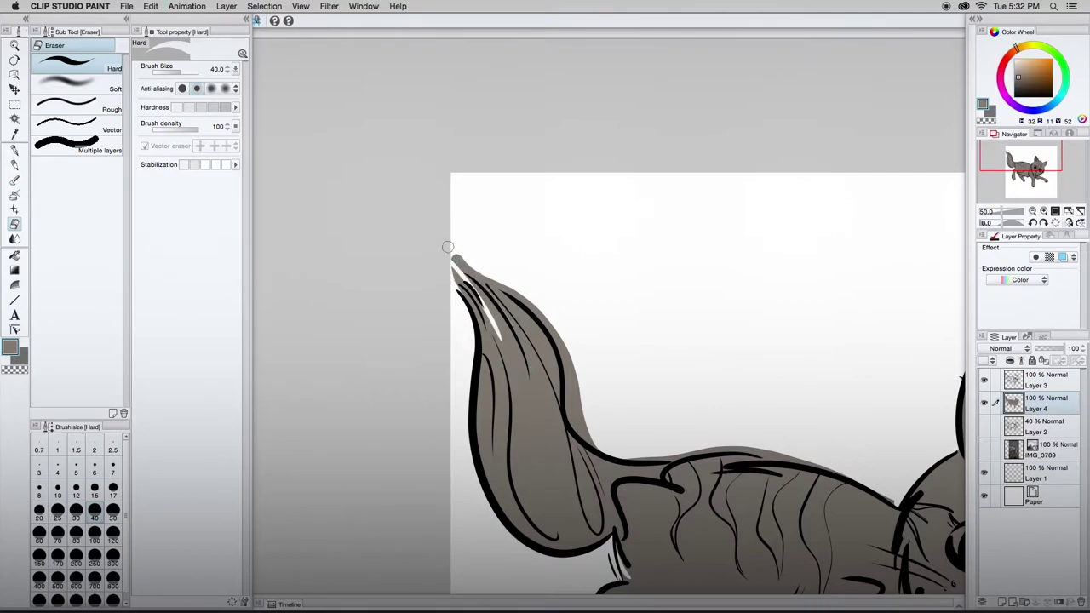
{"action": "mouse_move", "coordinate": [446, 245]}
{"action": "left_mouse_down"}
{"action": "mouse_move", "coordinate": [504, 313]}
{"action": "mouse_move", "coordinate": [517, 357]}
{"action": "left_mouse_up"}
{"action": "left_click_drag", "start_coordinate": [502, 279], "coordinate": [572, 359]}
{"action": "mouse_move", "coordinate": [492, 277]}
{"action": "left_mouse_down"}
{"action": "mouse_move", "coordinate": [538, 309]}
{"action": "mouse_move", "coordinate": [567, 358]}
{"action": "mouse_move", "coordinate": [582, 431]}
{"action": "mouse_move", "coordinate": [601, 449]}
{"action": "mouse_move", "coordinate": [575, 377]}
{"action": "left_mouse_up"}
{"action": "key", "text": "super+minus"}
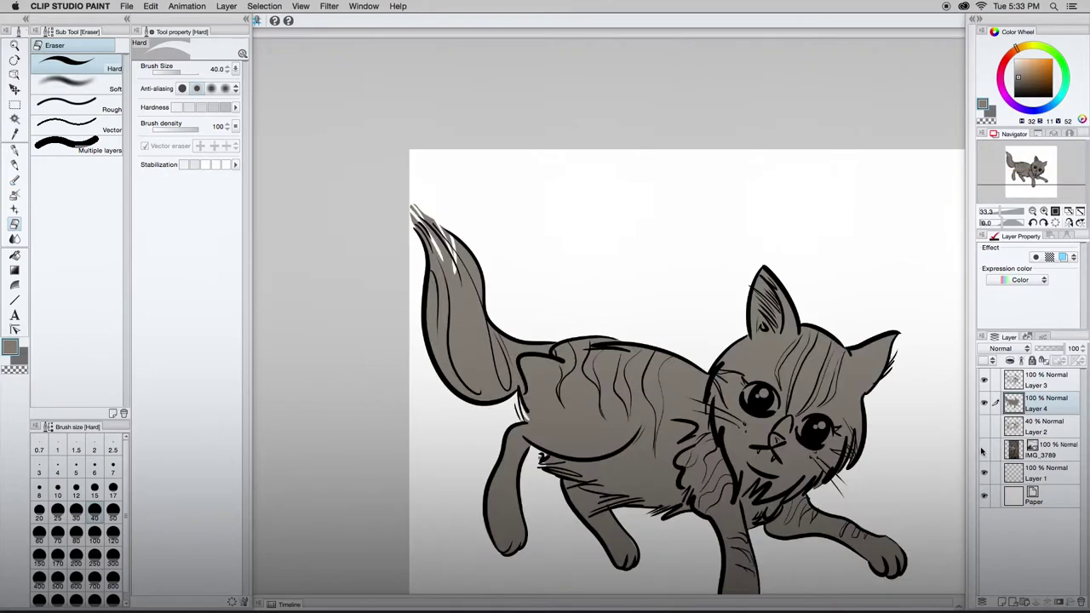
Step: Show the reference photo, sample a light grey from the cat's body fur, and add a new layer above Layer 4
{"action": "left_click", "coordinate": [984, 450]}
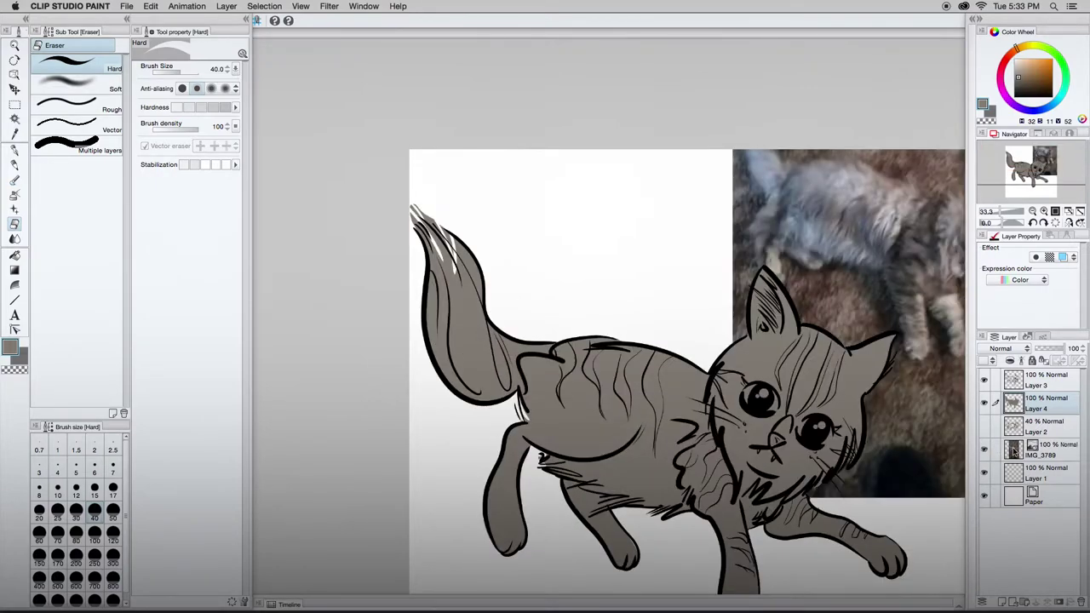
{"action": "key", "text": "i"}
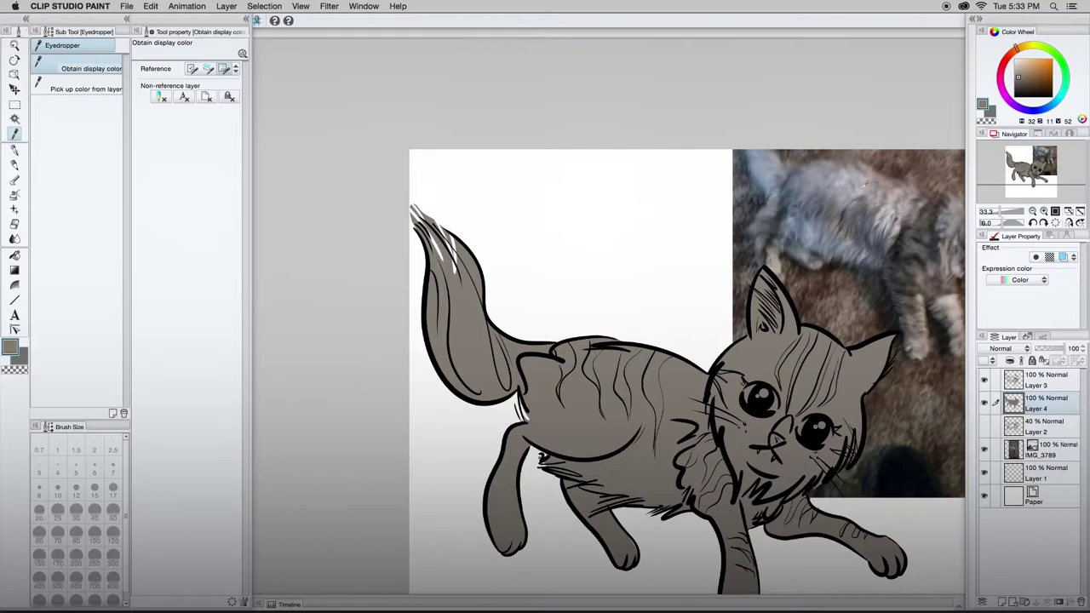
{"action": "left_click", "coordinate": [864, 182]}
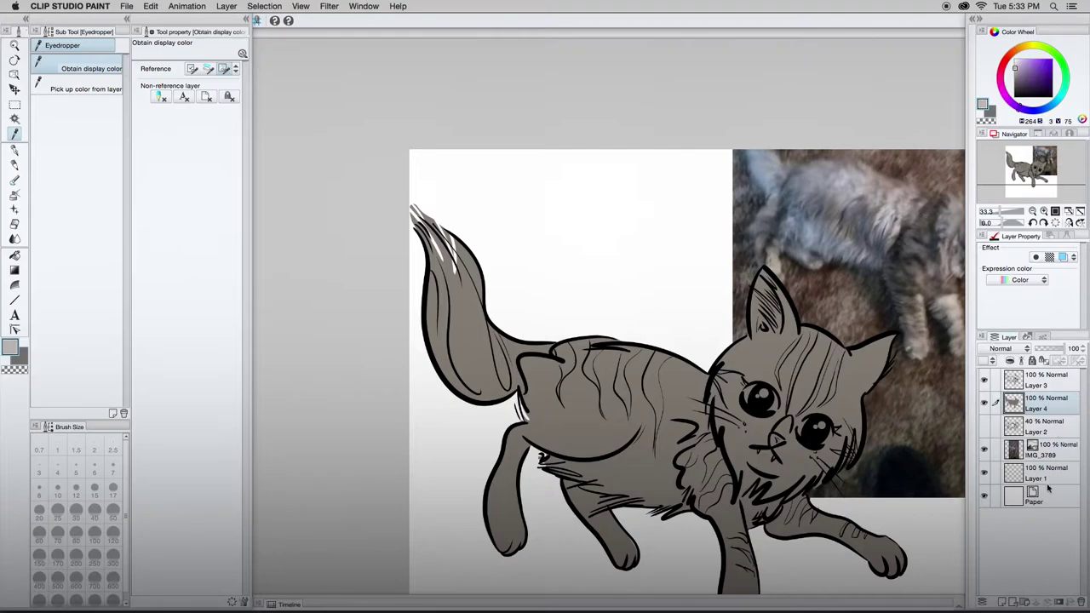
{"action": "left_click", "coordinate": [1003, 599]}
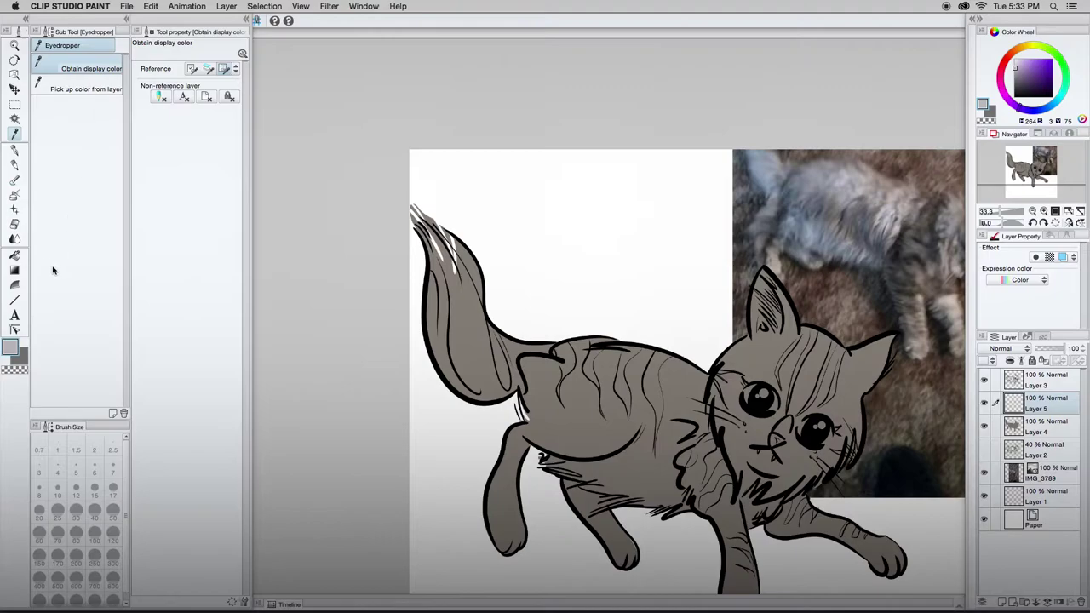
Step: Paint light grey over the belly and the outstretched front leg on Layer 5 with the Smooth watercolor brush at size 80
{"action": "key", "text": "b"}
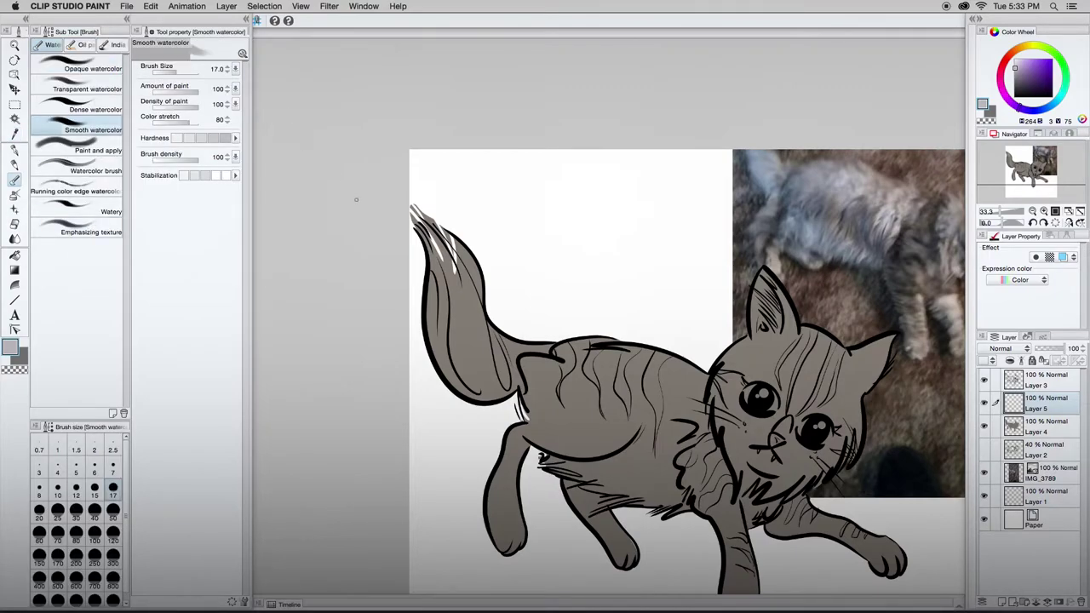
{"action": "key", "text": "bracketright"}
{"action": "key", "text": "bracketright"}
{"action": "key", "text": "bracketright"}
{"action": "key", "text": "bracketright"}
{"action": "key", "text": "bracketright"}
{"action": "key", "text": "bracketright"}
{"action": "key", "text": "bracketright"}
{"action": "key", "text": "bracketright"}
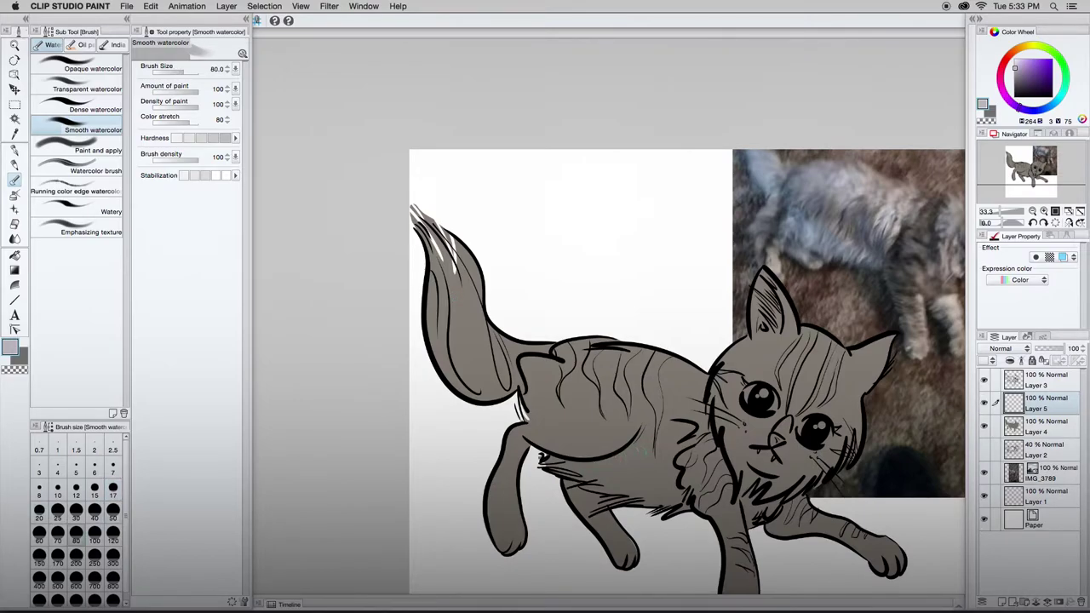
{"action": "left_click_drag", "start_coordinate": [596, 467], "coordinate": [594, 475]}
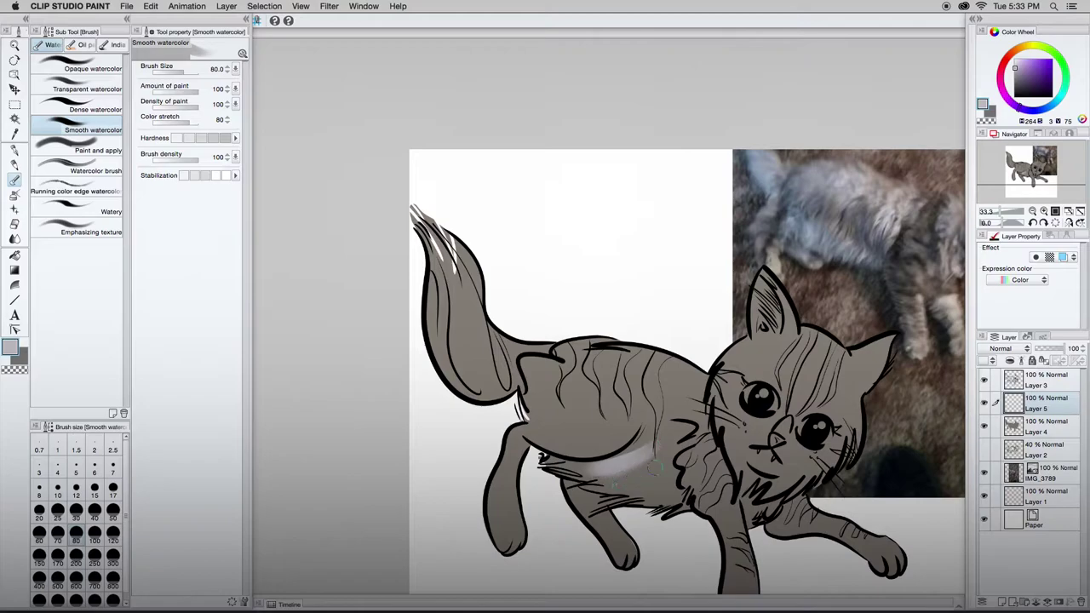
{"action": "mouse_move", "coordinate": [654, 458]}
{"action": "left_mouse_down"}
{"action": "mouse_move", "coordinate": [668, 476]}
{"action": "mouse_move", "coordinate": [656, 464]}
{"action": "mouse_move", "coordinate": [598, 482]}
{"action": "mouse_move", "coordinate": [562, 468]}
{"action": "mouse_move", "coordinate": [688, 505]}
{"action": "left_mouse_up"}
{"action": "mouse_move", "coordinate": [807, 515]}
{"action": "left_mouse_down"}
{"action": "mouse_move", "coordinate": [843, 532]}
{"action": "mouse_move", "coordinate": [800, 502]}
{"action": "mouse_move", "coordinate": [869, 540]}
{"action": "left_mouse_up"}
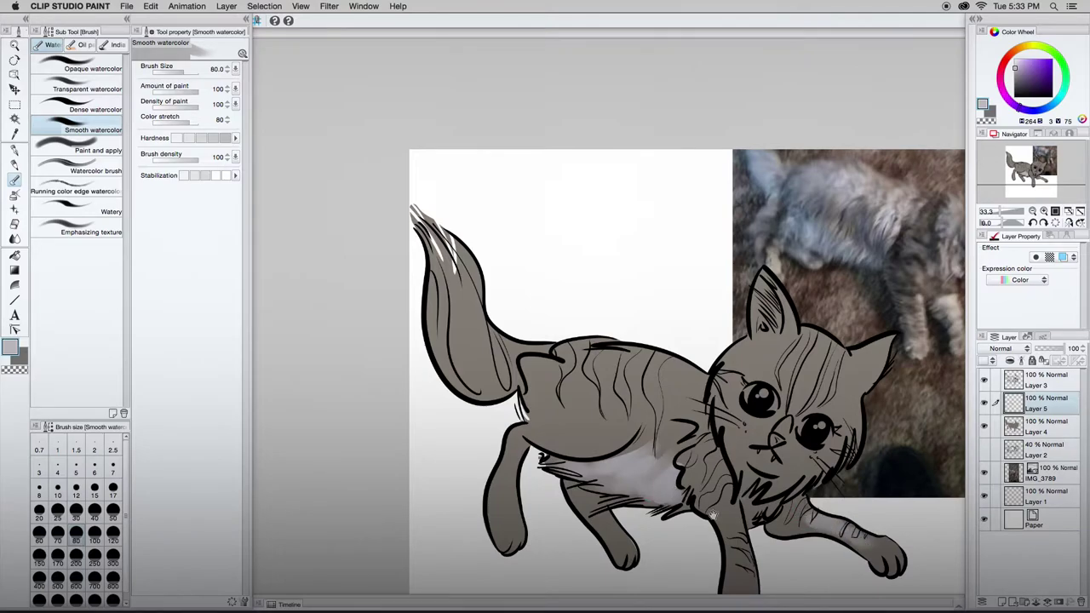
Step: Paint light grey over the near front leg, the tail and the back with the Smooth watercolor brush at size 80
{"action": "left_click_drag", "start_coordinate": [709, 515], "coordinate": [652, 408]}
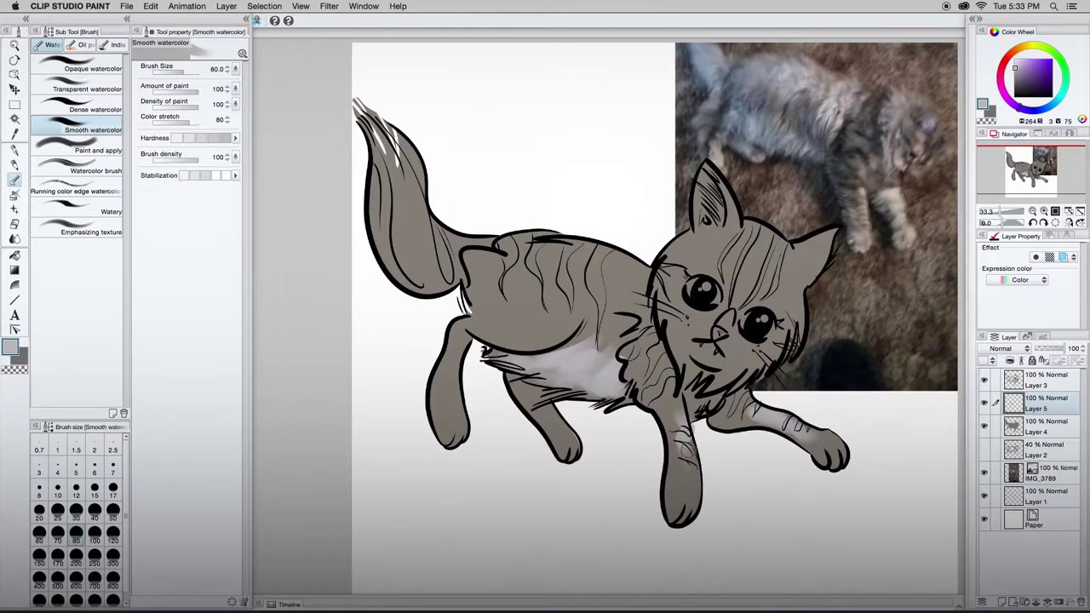
{"action": "mouse_move", "coordinate": [686, 443]}
{"action": "left_mouse_down"}
{"action": "mouse_move", "coordinate": [684, 477]}
{"action": "mouse_move", "coordinate": [684, 450]}
{"action": "left_mouse_up"}
{"action": "left_click_drag", "start_coordinate": [449, 417], "coordinate": [465, 476]}
{"action": "mouse_move", "coordinate": [639, 338]}
{"action": "left_mouse_down"}
{"action": "mouse_move", "coordinate": [619, 366]}
{"action": "mouse_move", "coordinate": [591, 336]}
{"action": "mouse_move", "coordinate": [515, 341]}
{"action": "mouse_move", "coordinate": [634, 345]}
{"action": "mouse_move", "coordinate": [637, 328]}
{"action": "mouse_move", "coordinate": [545, 374]}
{"action": "mouse_move", "coordinate": [485, 294]}
{"action": "mouse_move", "coordinate": [553, 339]}
{"action": "mouse_move", "coordinate": [507, 380]}
{"action": "mouse_move", "coordinate": [461, 305]}
{"action": "mouse_move", "coordinate": [493, 366]}
{"action": "mouse_move", "coordinate": [514, 355]}
{"action": "mouse_move", "coordinate": [468, 325]}
{"action": "mouse_move", "coordinate": [494, 379]}
{"action": "mouse_move", "coordinate": [524, 385]}
{"action": "mouse_move", "coordinate": [538, 371]}
{"action": "mouse_move", "coordinate": [491, 380]}
{"action": "left_mouse_up"}
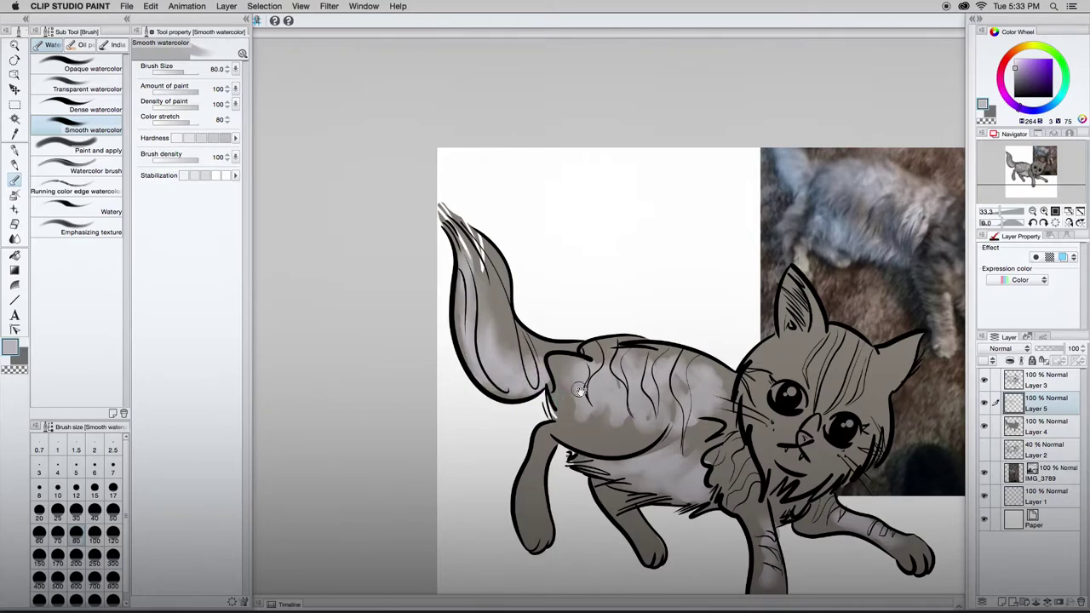
{"action": "left_click_drag", "start_coordinate": [579, 394], "coordinate": [495, 374]}
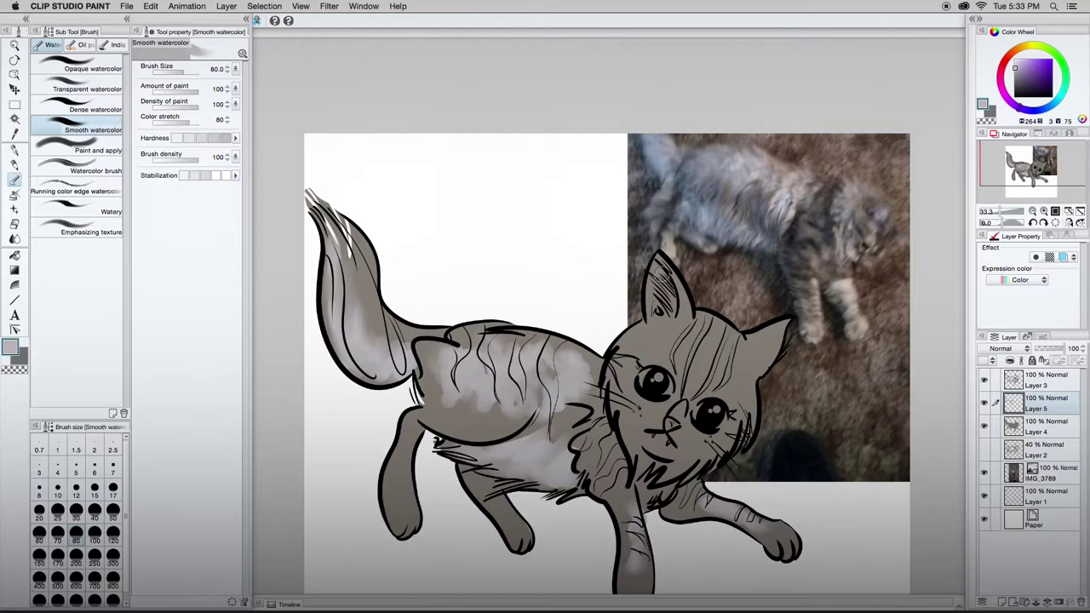
Step: Add light grey fur inside the upright ear and on both cheeks
{"action": "left_click_drag", "start_coordinate": [661, 271], "coordinate": [675, 317]}
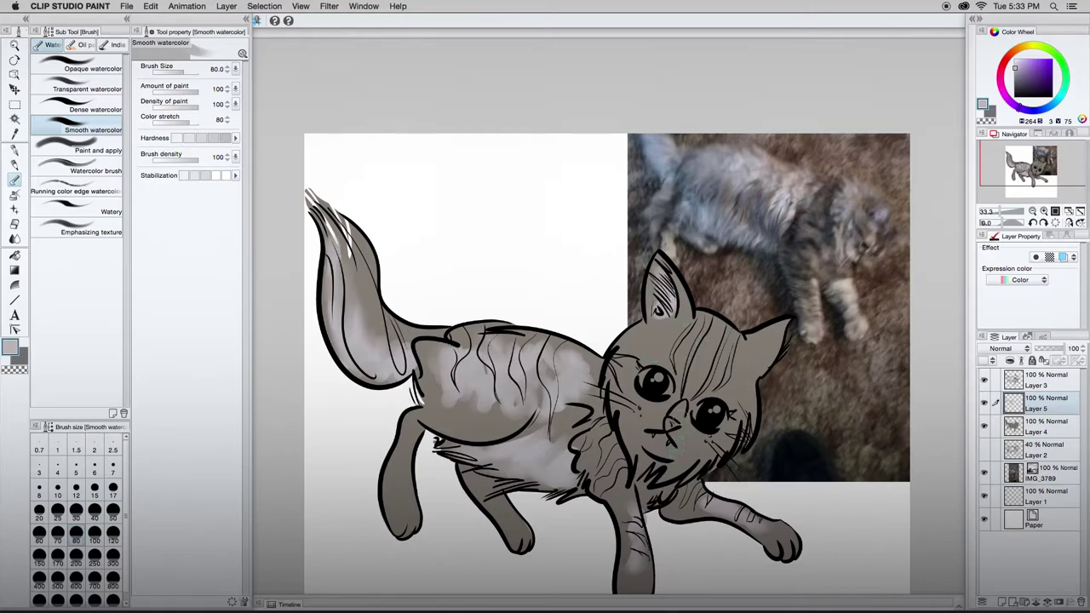
{"action": "left_click_drag", "start_coordinate": [611, 364], "coordinate": [631, 400]}
{"action": "left_click_drag", "start_coordinate": [734, 400], "coordinate": [748, 436]}
Step: Paint light grey streaks down the forehead and fill the muzzle and chin with the same grey
{"action": "left_click_drag", "start_coordinate": [735, 330], "coordinate": [722, 385]}
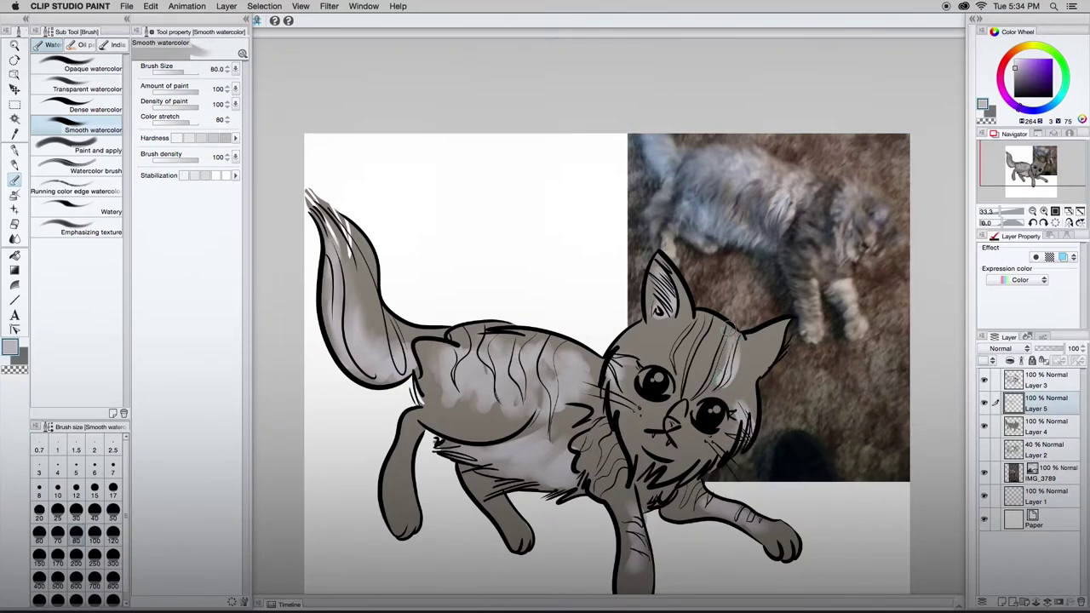
{"action": "left_click_drag", "start_coordinate": [734, 322], "coordinate": [708, 387]}
{"action": "left_click_drag", "start_coordinate": [714, 315], "coordinate": [683, 385]}
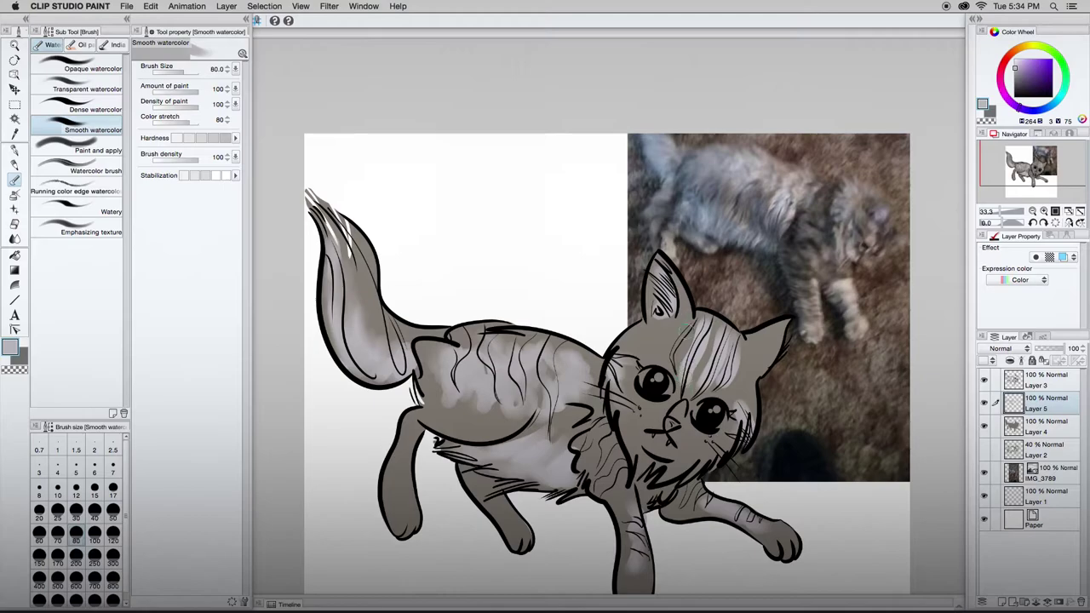
{"action": "left_click_drag", "start_coordinate": [684, 326], "coordinate": [683, 383]}
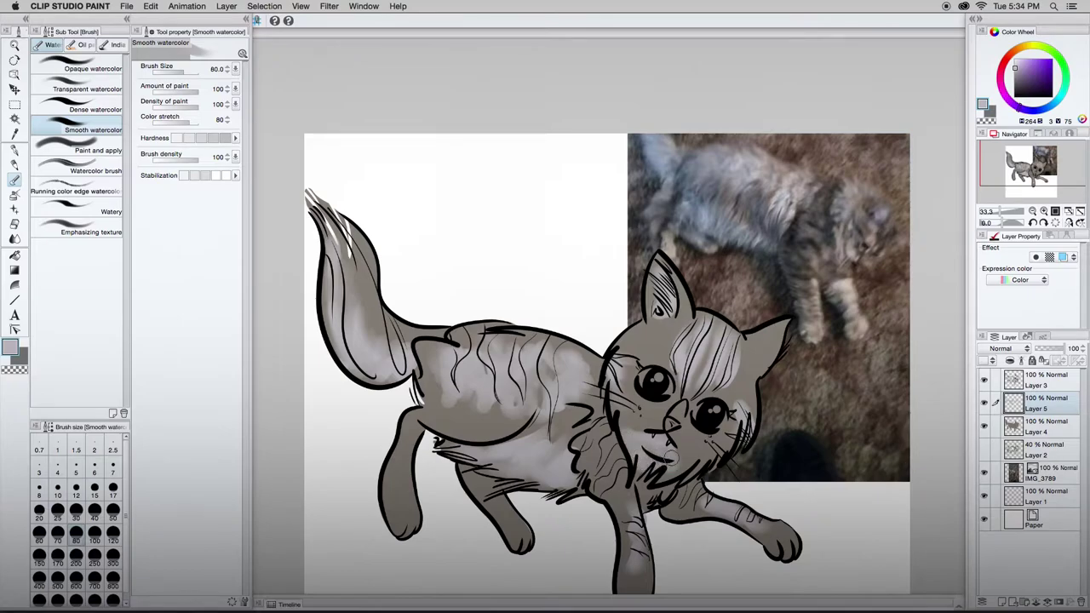
{"action": "mouse_move", "coordinate": [669, 465]}
{"action": "left_mouse_down"}
{"action": "mouse_move", "coordinate": [708, 463]}
{"action": "mouse_move", "coordinate": [727, 443]}
{"action": "left_mouse_up"}
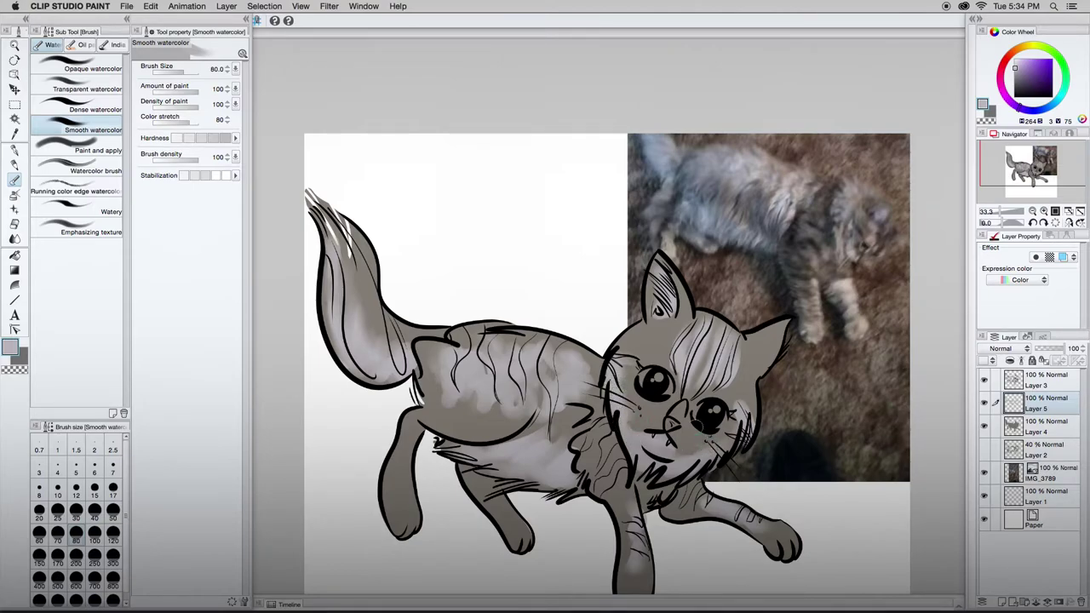
Step: Pick a dark brown and paint stripes down the forehead between the light streaks with the Smooth watercolor brush at size 50
{"action": "left_click_drag", "start_coordinate": [524, 473], "coordinate": [492, 393]}
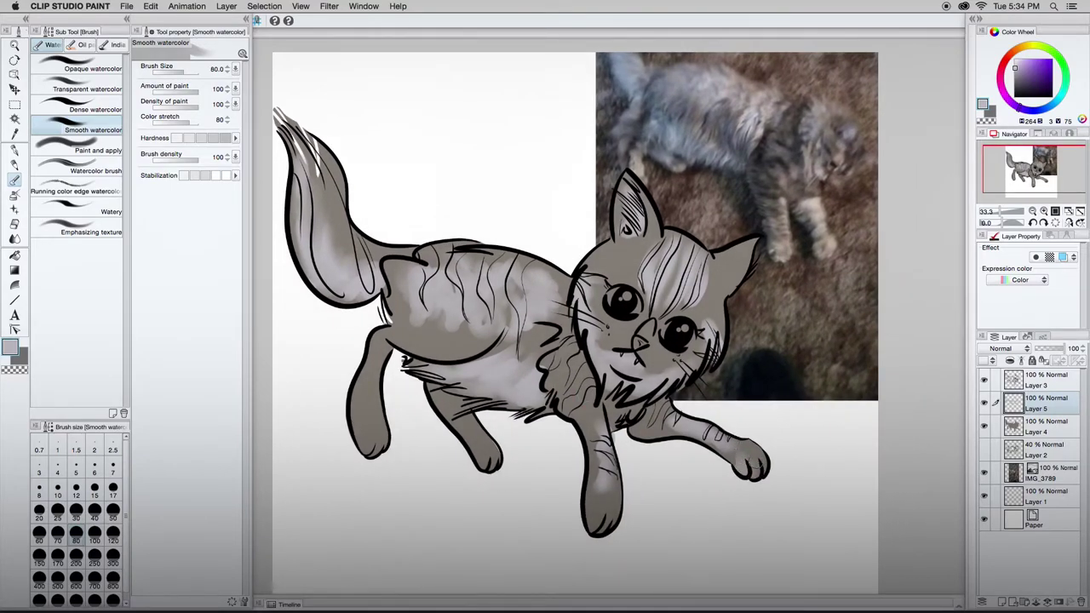
{"action": "scroll", "coordinate": [684, 388], "scroll_direction": "up", "scroll_amount": 2}
{"action": "scroll", "coordinate": [685, 389], "scroll_direction": "left", "scroll_amount": 2}
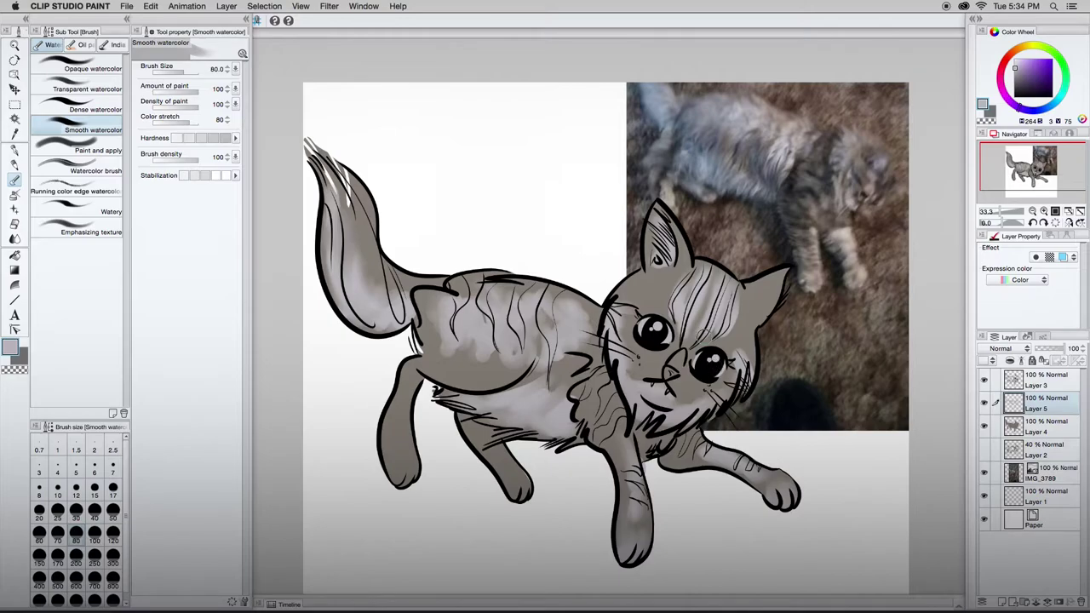
{"action": "key", "text": "p"}
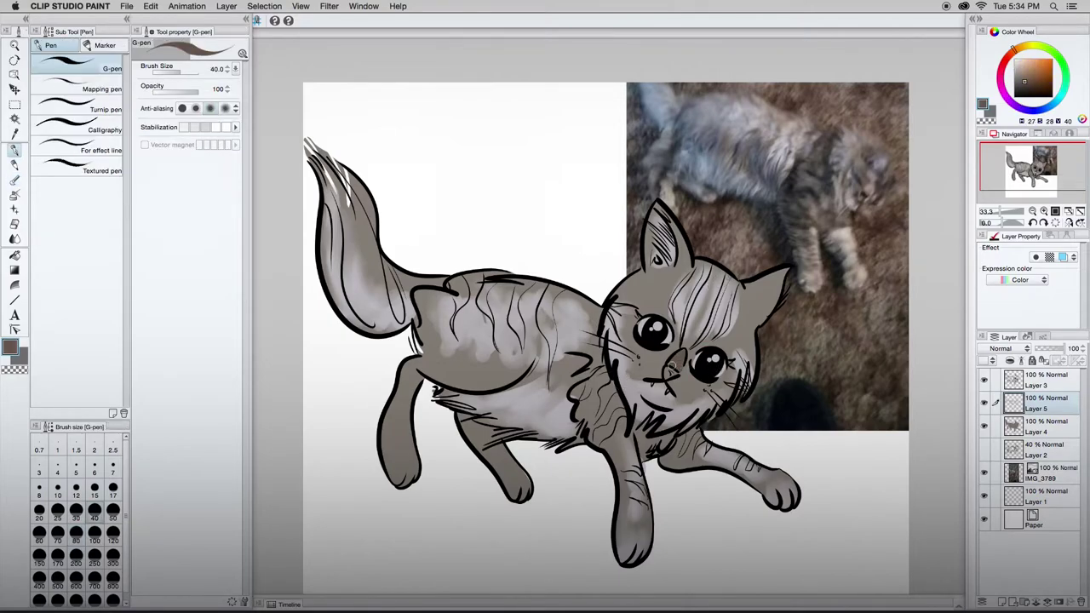
{"action": "key", "text": "b"}
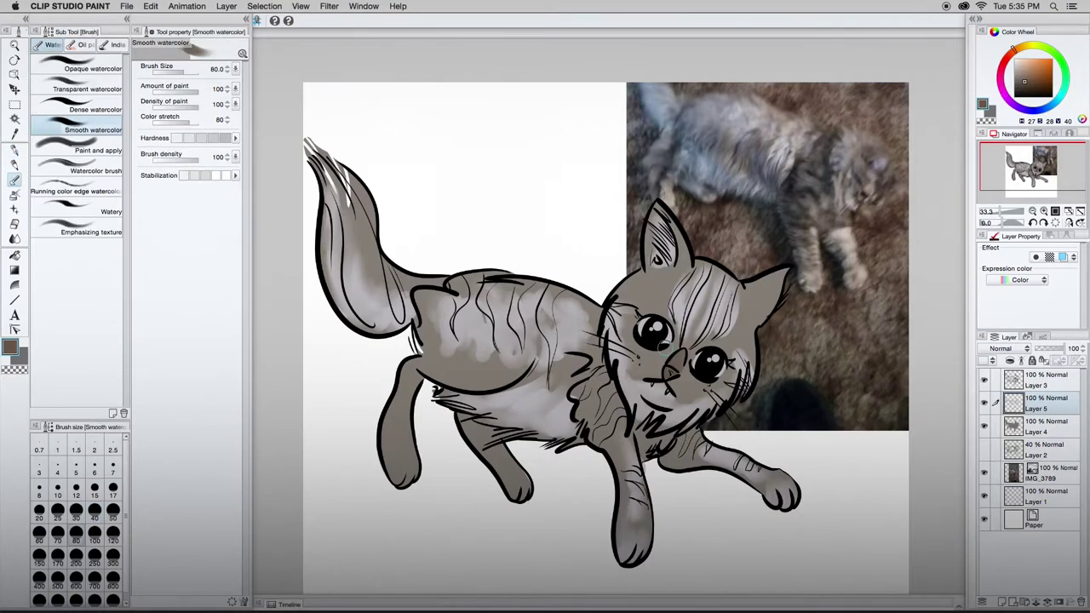
{"action": "key", "text": "bracketleft"}
{"action": "key", "text": "bracketleft"}
{"action": "key", "text": "bracketleft"}
{"action": "left_click_drag", "start_coordinate": [710, 273], "coordinate": [687, 335]}
{"action": "left_click_drag", "start_coordinate": [718, 274], "coordinate": [693, 337]}
{"action": "left_click_drag", "start_coordinate": [732, 277], "coordinate": [709, 339]}
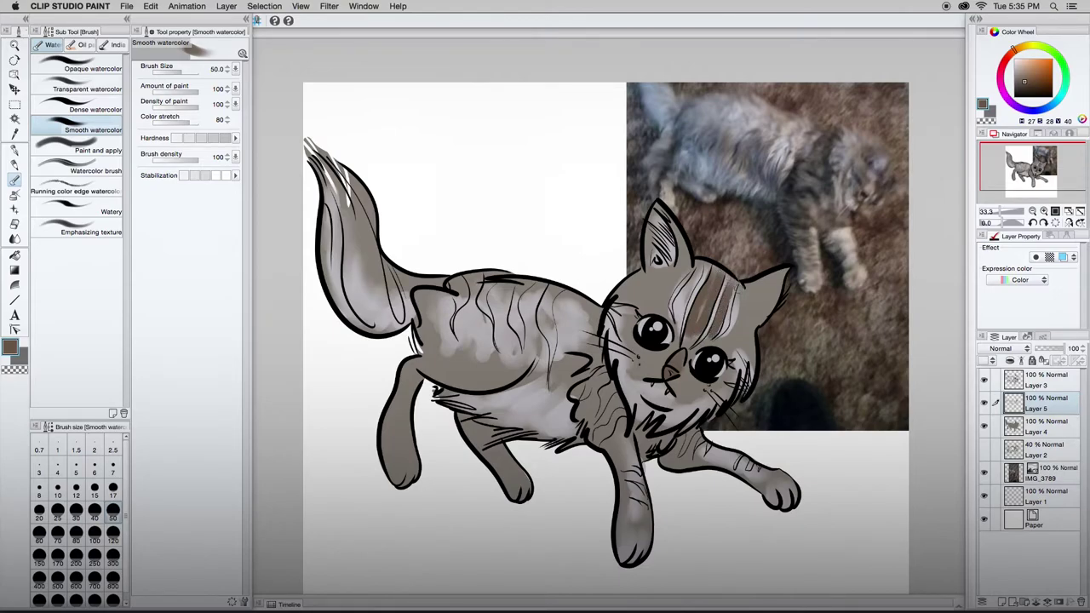
{"action": "left_click_drag", "start_coordinate": [734, 291], "coordinate": [725, 327]}
{"action": "left_click_drag", "start_coordinate": [695, 276], "coordinate": [679, 320]}
Step: Paint brown fur markings on the cheeks and beside the outer corner of the eye
{"action": "left_click_drag", "start_coordinate": [738, 366], "coordinate": [747, 391]}
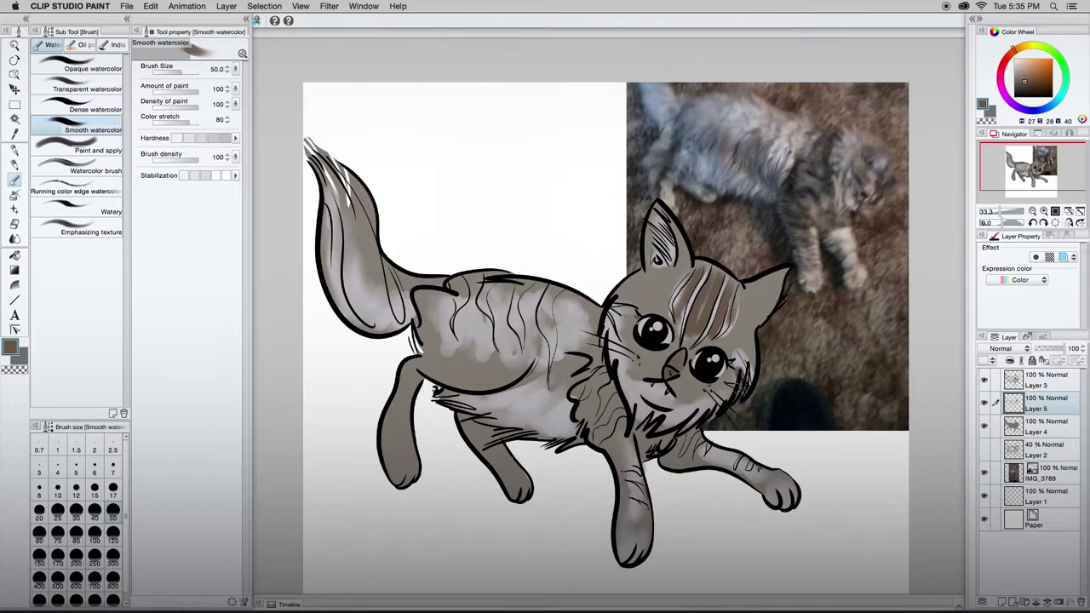
{"action": "mouse_move", "coordinate": [612, 304]}
{"action": "left_mouse_down"}
{"action": "mouse_move", "coordinate": [630, 308]}
{"action": "mouse_move", "coordinate": [622, 339]}
{"action": "mouse_move", "coordinate": [623, 325]}
{"action": "mouse_move", "coordinate": [609, 331]}
{"action": "mouse_move", "coordinate": [621, 346]}
{"action": "mouse_move", "coordinate": [634, 303]}
{"action": "left_mouse_up"}
{"action": "left_click_drag", "start_coordinate": [732, 363], "coordinate": [747, 385]}
{"action": "left_click_drag", "start_coordinate": [736, 344], "coordinate": [744, 374]}
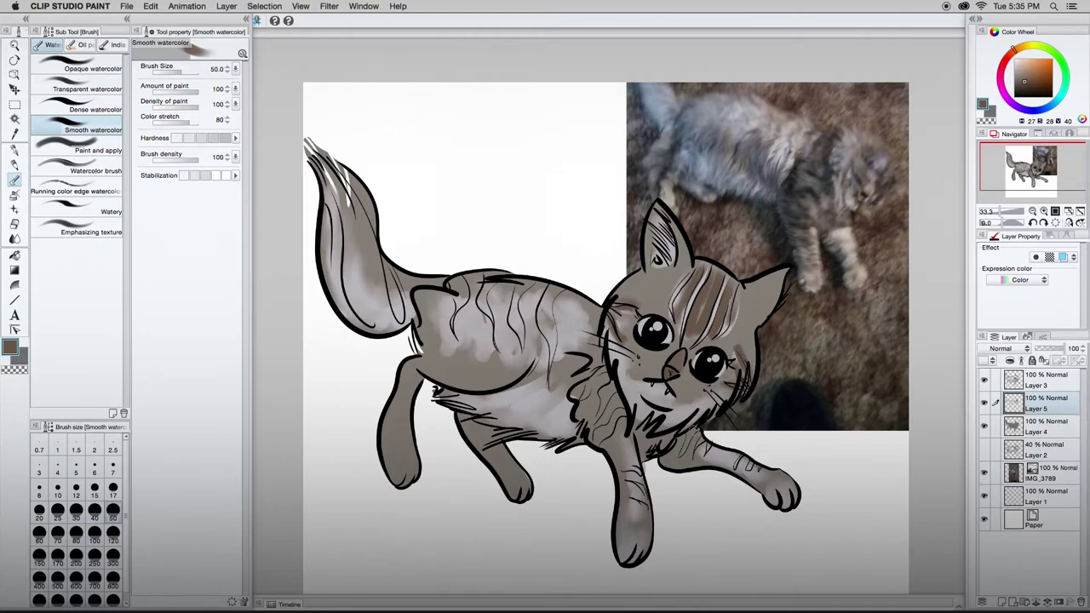
Step: Paint brown markings on the front legs, chest ruff and upper head with the Smooth watercolor brush at sizes 17 and 25
{"action": "left_click", "coordinate": [112, 491]}
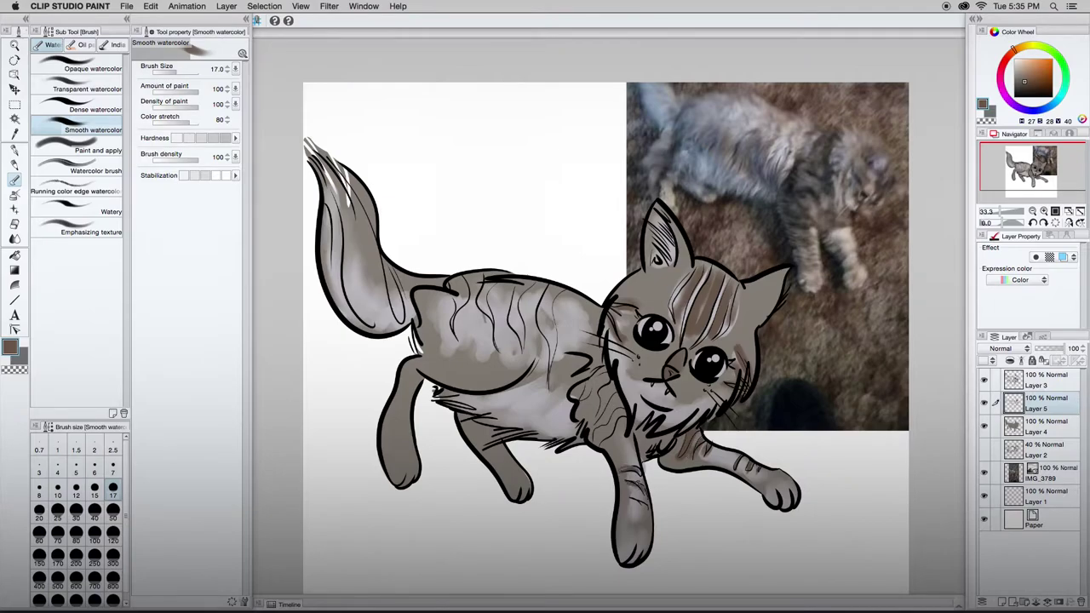
{"action": "key", "text": "bracketright"}
{"action": "key", "text": "bracketright"}
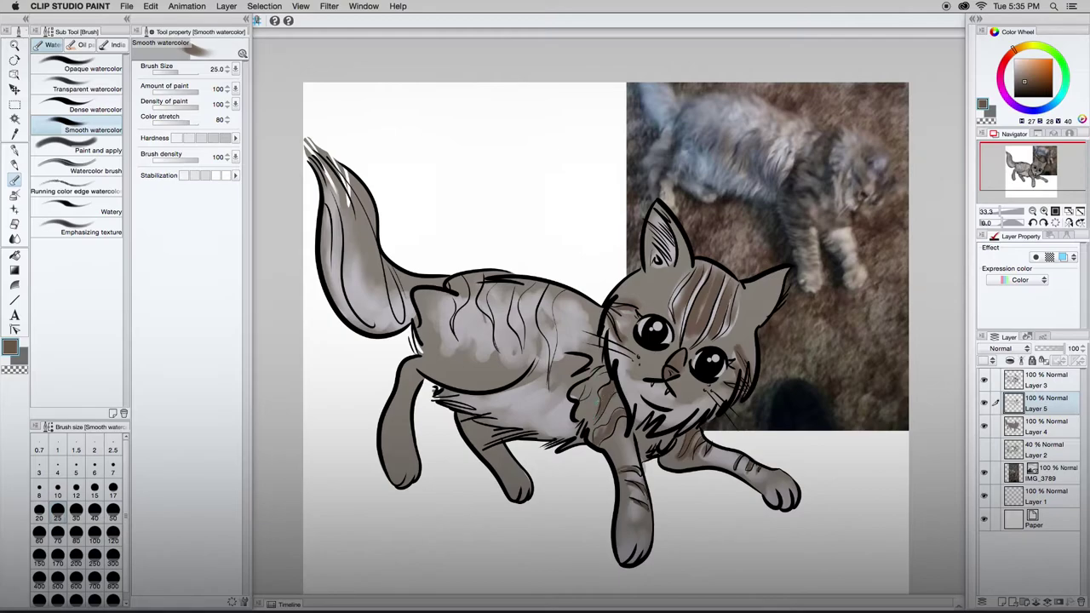
{"action": "left_click_drag", "start_coordinate": [601, 368], "coordinate": [582, 399]}
{"action": "mouse_move", "coordinate": [663, 275]}
{"action": "left_mouse_down"}
{"action": "mouse_move", "coordinate": [631, 288]}
{"action": "mouse_move", "coordinate": [666, 275]}
{"action": "left_mouse_up"}
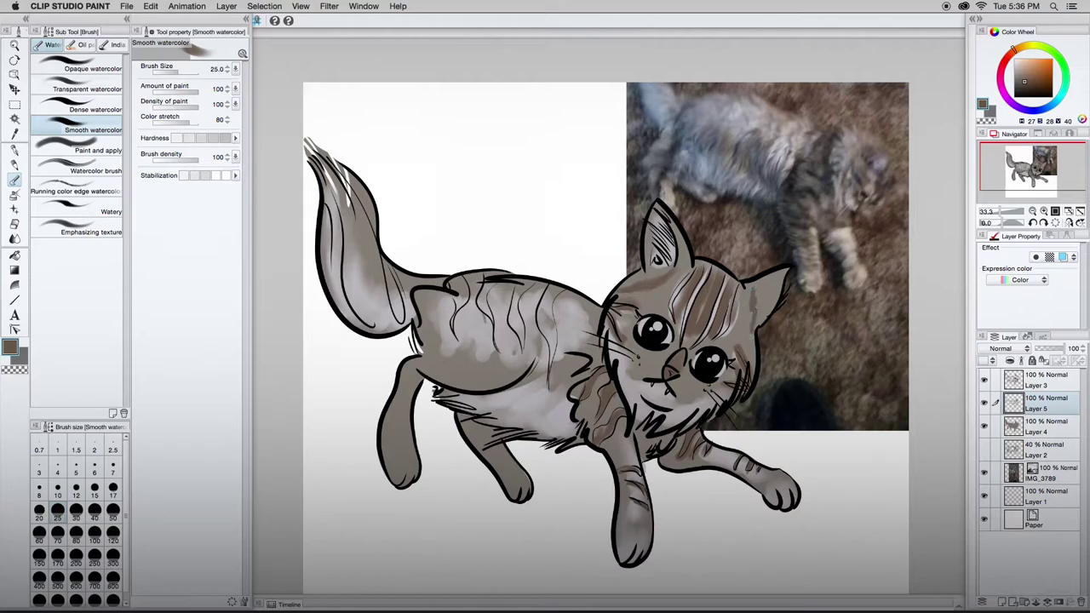
Step: Blend brown shading across the cat's flank and haunch with the Smooth watercolor brush at size 120
{"action": "left_click", "coordinate": [113, 509]}
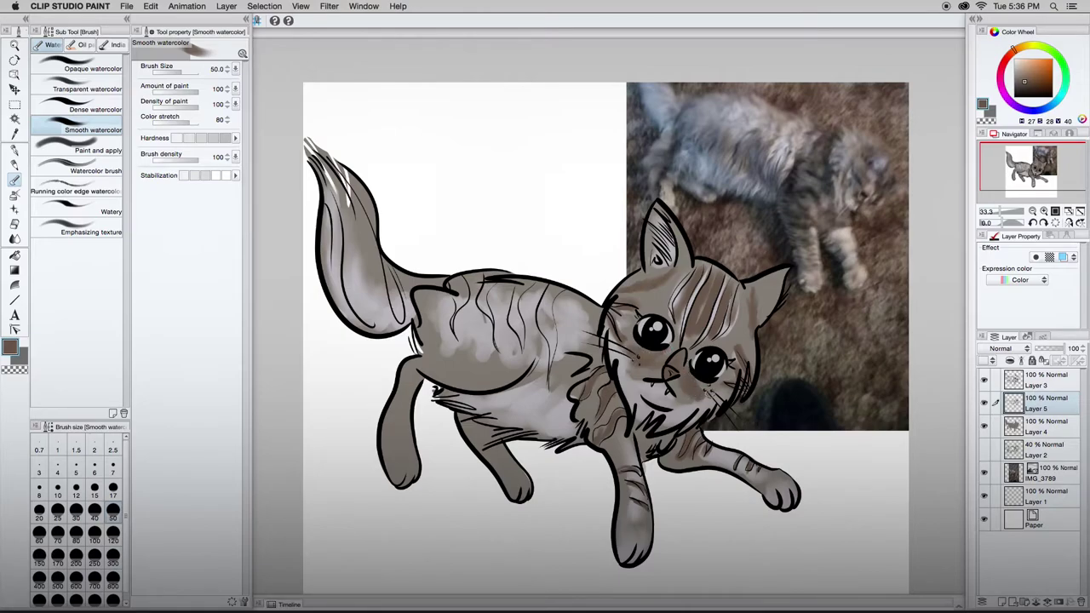
{"action": "left_click_drag", "start_coordinate": [562, 365], "coordinate": [561, 340]}
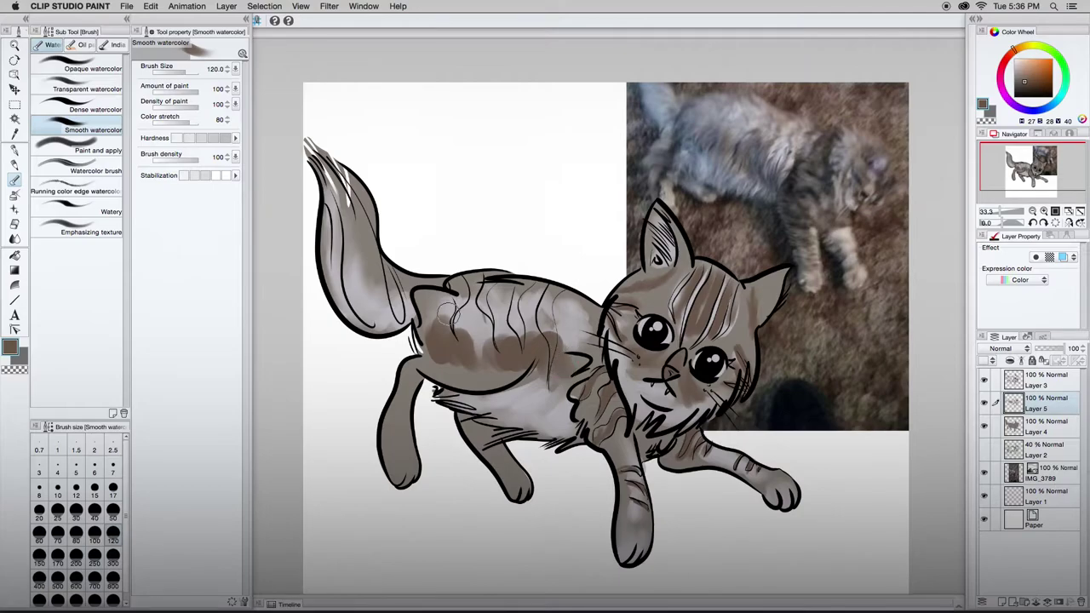
{"action": "mouse_move", "coordinate": [448, 310]}
{"action": "left_mouse_down"}
{"action": "mouse_move", "coordinate": [439, 344]}
{"action": "mouse_move", "coordinate": [451, 354]}
{"action": "mouse_move", "coordinate": [541, 340]}
{"action": "mouse_move", "coordinate": [557, 381]}
{"action": "mouse_move", "coordinate": [562, 362]}
{"action": "mouse_move", "coordinate": [531, 369]}
{"action": "mouse_move", "coordinate": [555, 388]}
{"action": "left_mouse_up"}
Step: Sample a near-black from the dark fur in the reference photo and add a new layer above Layer 5
{"action": "key", "text": "p"}
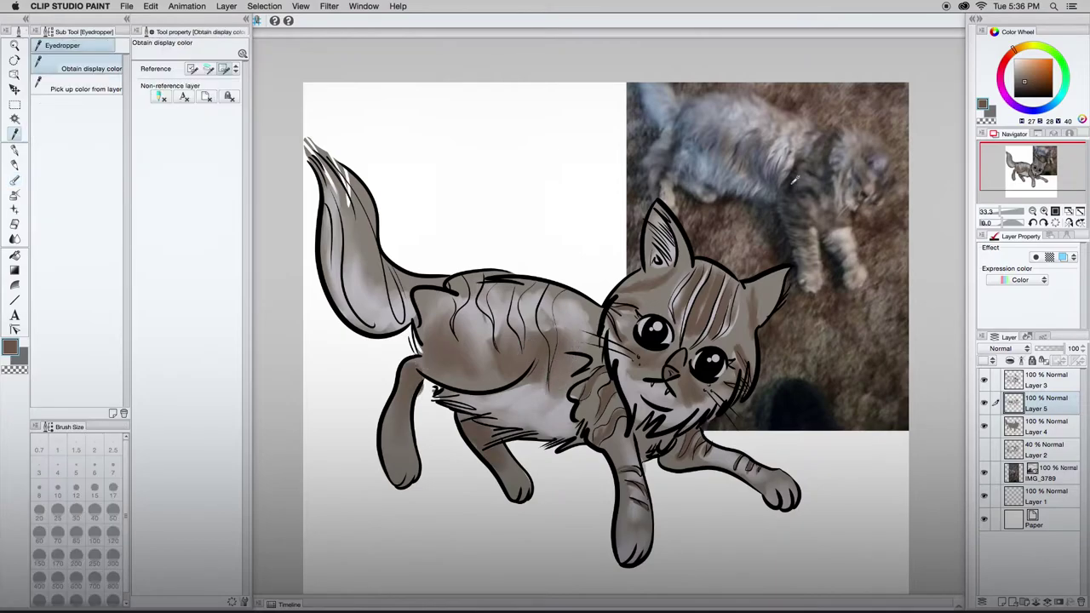
{"action": "left_click", "coordinate": [1002, 602]}
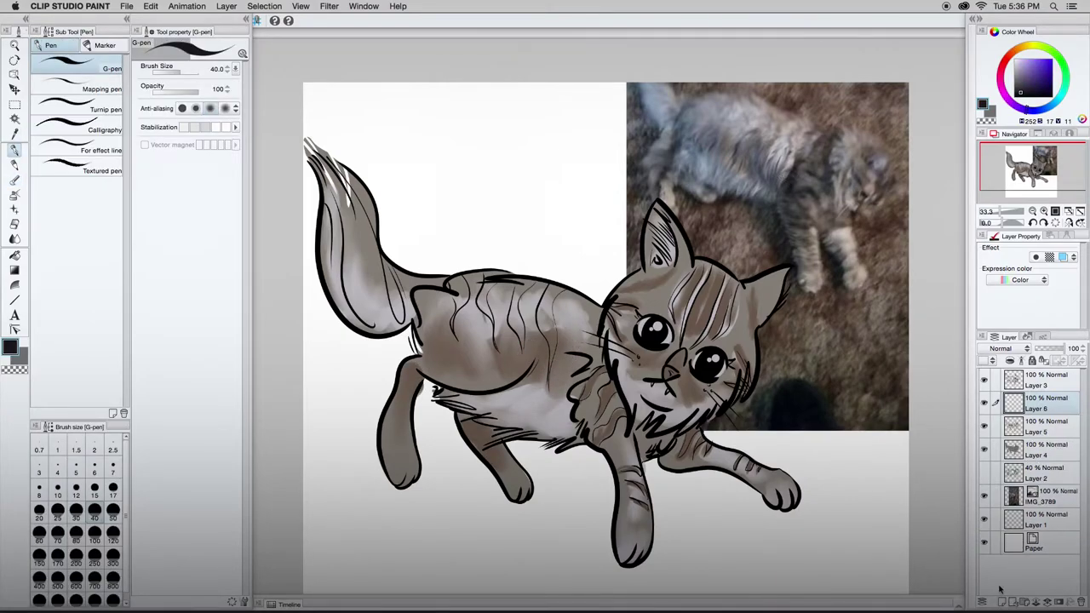
{"action": "key", "text": "b"}
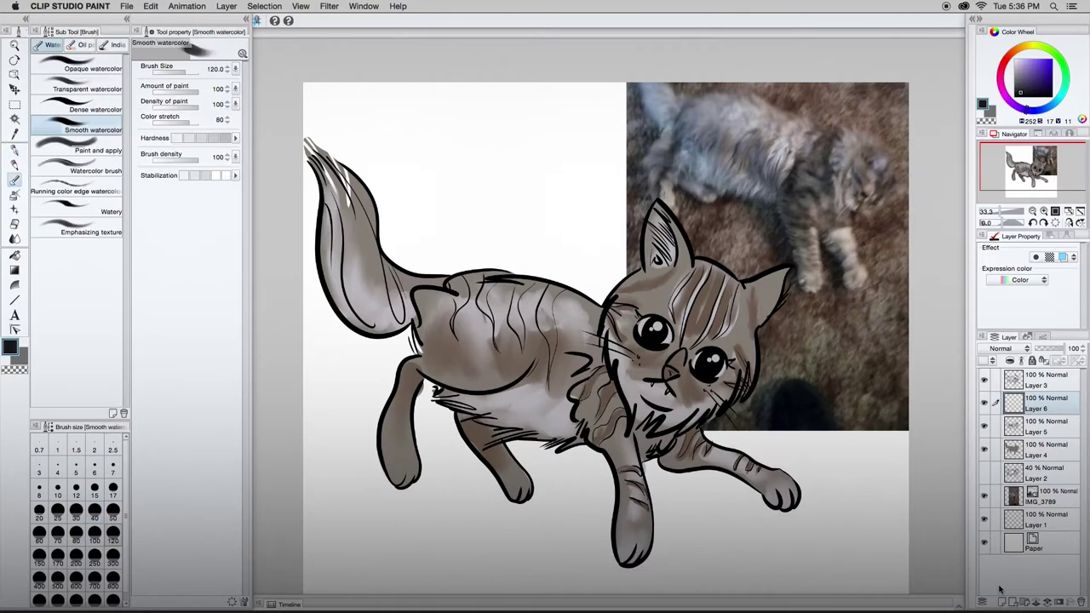
Step: Darken the stripes on the outstretched front leg and chest ruff with the Watercolor brush at sizes 15 and 25
{"action": "left_click", "coordinate": [73, 170]}
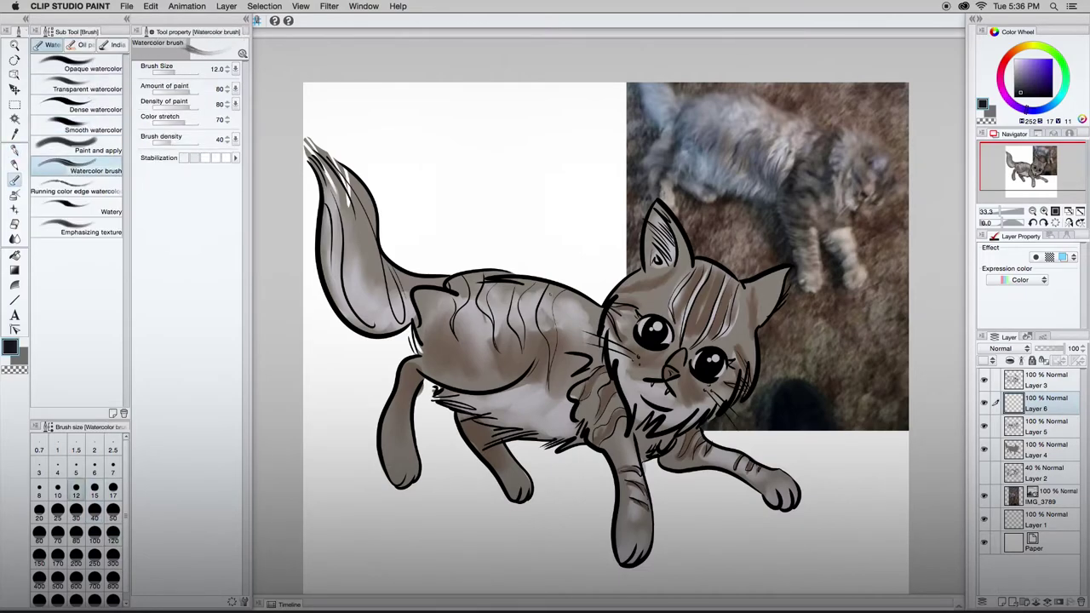
{"action": "left_click", "coordinate": [94, 489]}
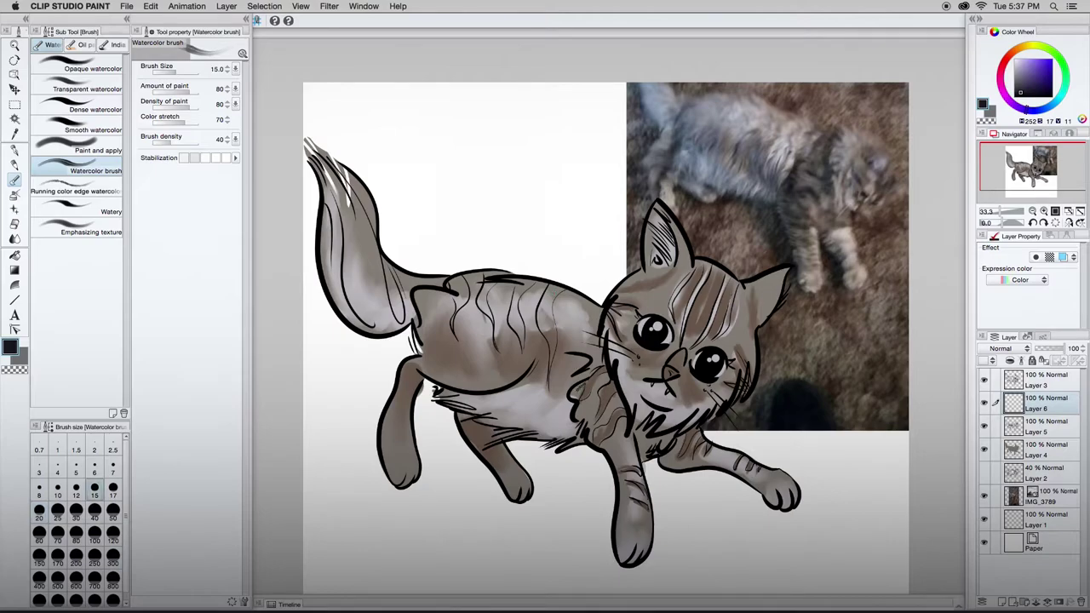
{"action": "key", "text": "bracketright"}
{"action": "key", "text": "bracketright"}
{"action": "key", "text": "bracketright"}
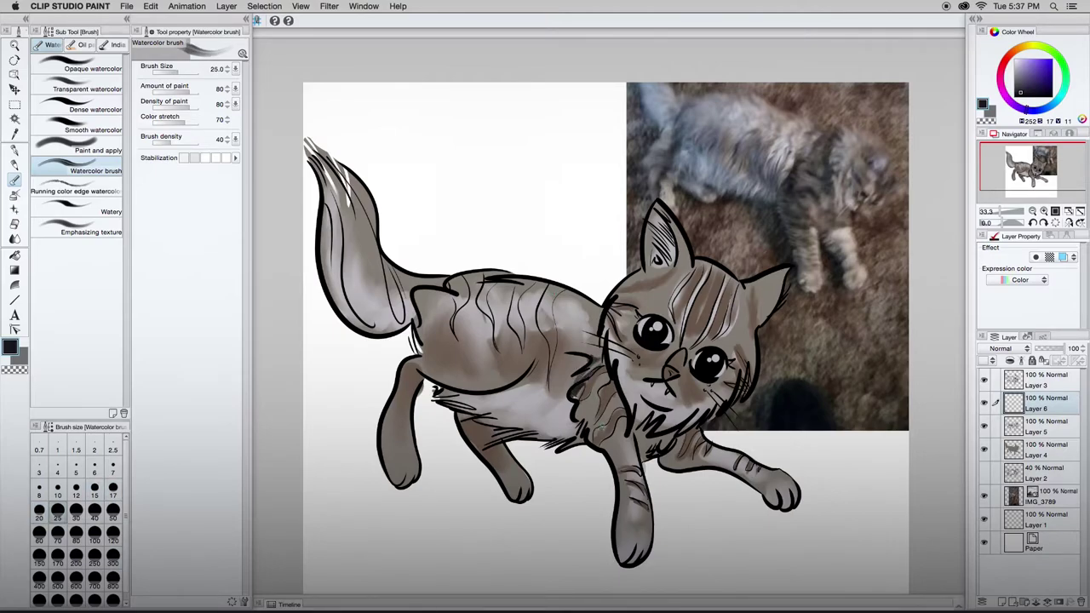
{"action": "left_click_drag", "start_coordinate": [600, 383], "coordinate": [587, 419]}
Step: Paint four dark tapering stripes down the back, following the inked stripe lines, on Layer 6
{"action": "mouse_move", "coordinate": [491, 274]}
{"action": "left_mouse_down"}
{"action": "mouse_move", "coordinate": [487, 318]}
{"action": "mouse_move", "coordinate": [487, 272]}
{"action": "left_mouse_up"}
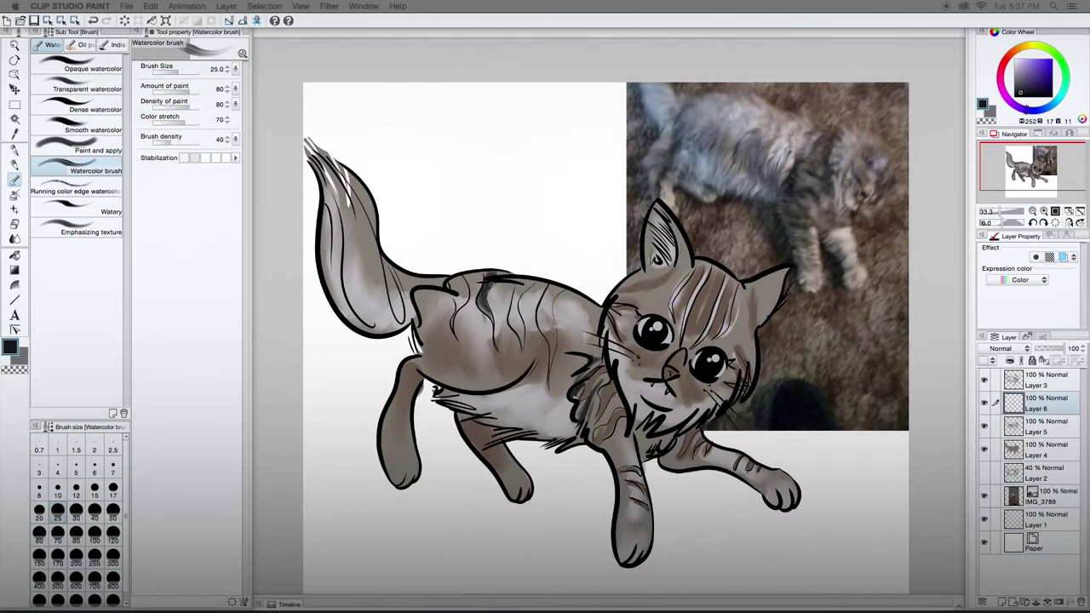
{"action": "mouse_move", "coordinate": [452, 277]}
{"action": "left_mouse_down"}
{"action": "mouse_move", "coordinate": [465, 293]}
{"action": "mouse_move", "coordinate": [460, 277]}
{"action": "mouse_move", "coordinate": [451, 298]}
{"action": "mouse_move", "coordinate": [466, 303]}
{"action": "left_mouse_up"}
{"action": "mouse_move", "coordinate": [526, 277]}
{"action": "left_mouse_down"}
{"action": "mouse_move", "coordinate": [511, 320]}
{"action": "mouse_move", "coordinate": [521, 347]}
{"action": "left_mouse_up"}
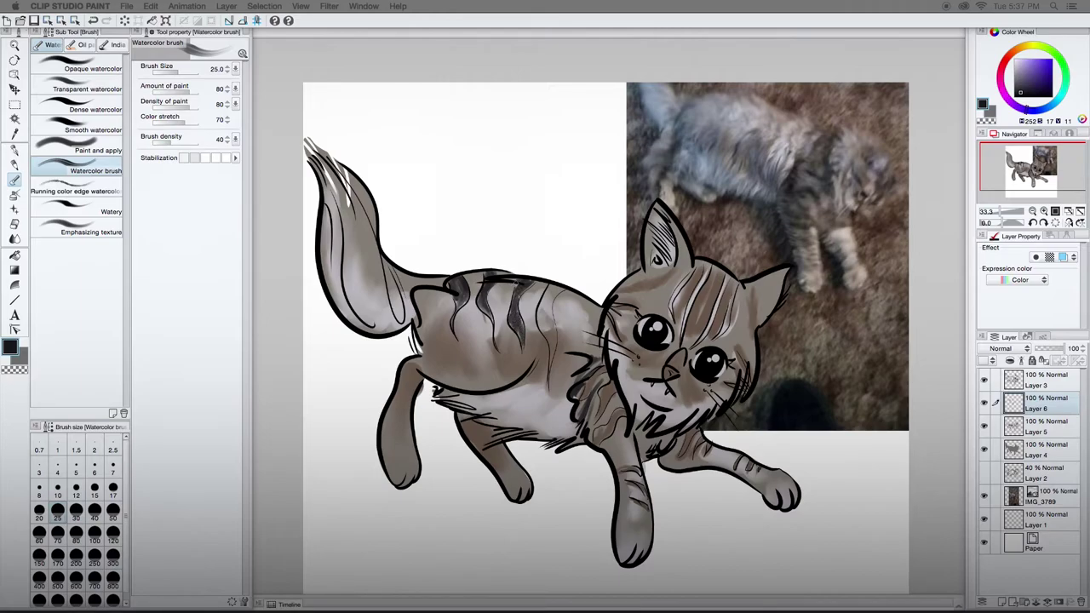
{"action": "mouse_move", "coordinate": [562, 284]}
{"action": "left_mouse_down"}
{"action": "mouse_move", "coordinate": [542, 312]}
{"action": "mouse_move", "coordinate": [550, 364]}
{"action": "left_mouse_up"}
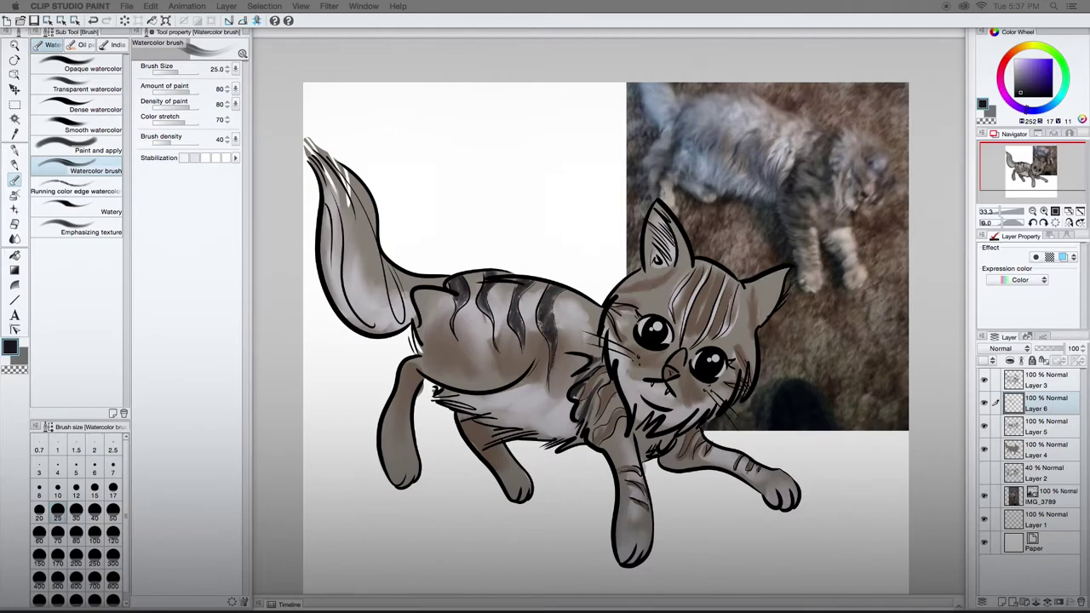
{"action": "left_click_drag", "start_coordinate": [538, 312], "coordinate": [545, 338]}
Step: Darken the fur beneath the chin and add thin dark stripes down the forehead
{"action": "left_click_drag", "start_coordinate": [664, 441], "coordinate": [637, 430]}
{"action": "left_click_drag", "start_coordinate": [737, 281], "coordinate": [725, 329]}
{"action": "left_click_drag", "start_coordinate": [725, 278], "coordinate": [708, 329]}
{"action": "mouse_move", "coordinate": [708, 263]}
{"action": "left_mouse_down"}
{"action": "mouse_move", "coordinate": [684, 318]}
{"action": "mouse_move", "coordinate": [669, 313]}
{"action": "left_mouse_up"}
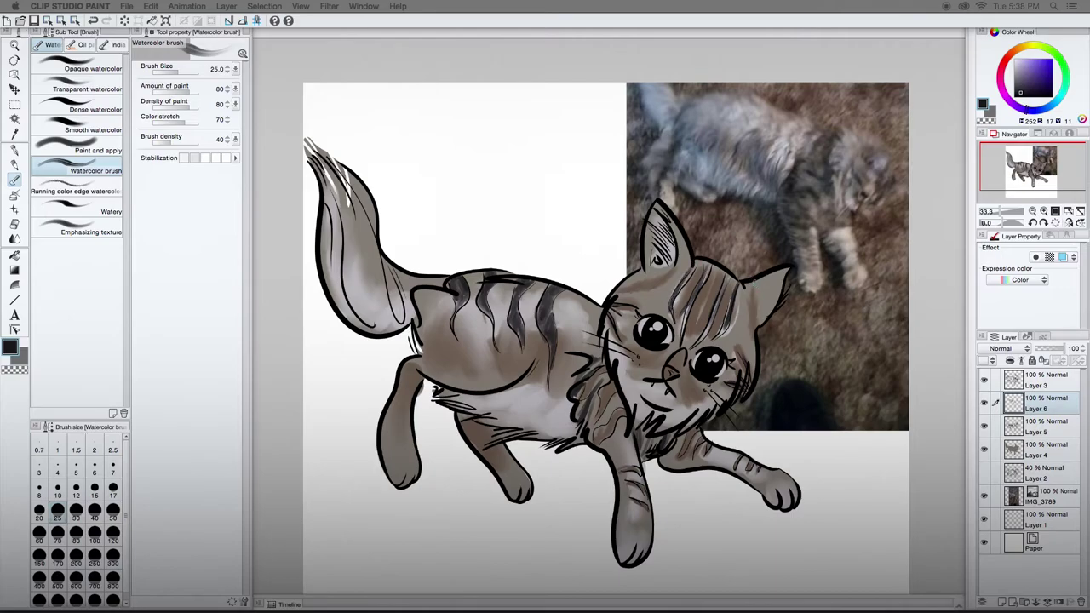
Step: Paint dark streaks along the sideways ear, undoing the last stroke made on the upright ear
{"action": "left_click_drag", "start_coordinate": [754, 284], "coordinate": [758, 306]}
{"action": "left_click_drag", "start_coordinate": [785, 270], "coordinate": [759, 307]}
{"action": "mouse_move", "coordinate": [659, 204]}
{"action": "left_mouse_down"}
{"action": "mouse_move", "coordinate": [682, 254]}
{"action": "mouse_move", "coordinate": [672, 262]}
{"action": "left_mouse_up"}
{"action": "key", "text": "super+z"}
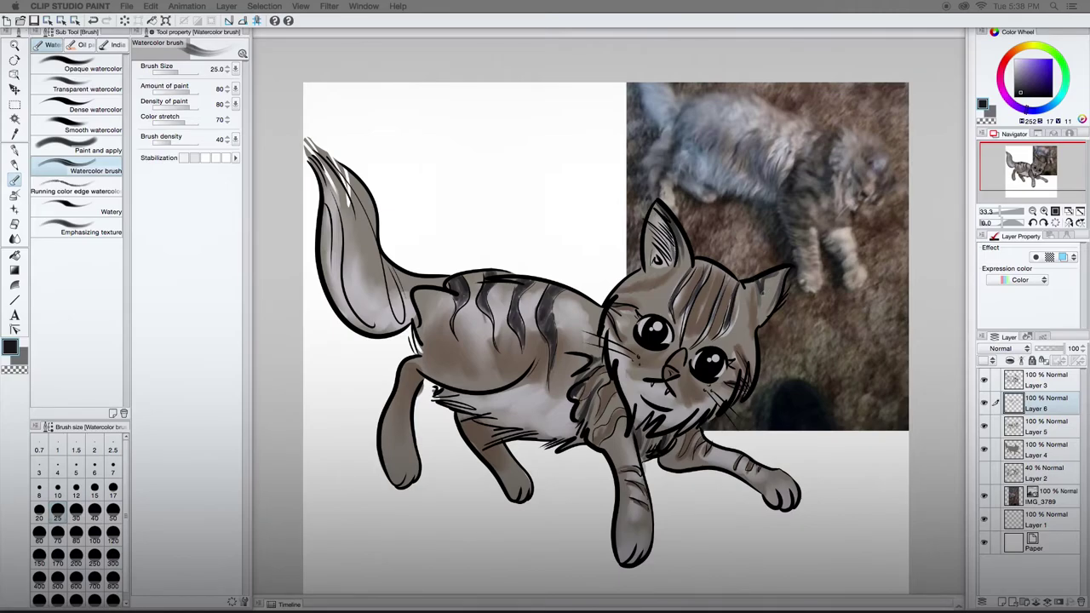
{"action": "left_click_drag", "start_coordinate": [756, 285], "coordinate": [755, 315]}
{"action": "left_click_drag", "start_coordinate": [764, 277], "coordinate": [783, 268]}
Step: Add a new layer above Layer 6 and paint pale lavender highlights on the belly and cheek with the Watercolor brush at size 120
{"action": "left_click", "coordinate": [1003, 604]}
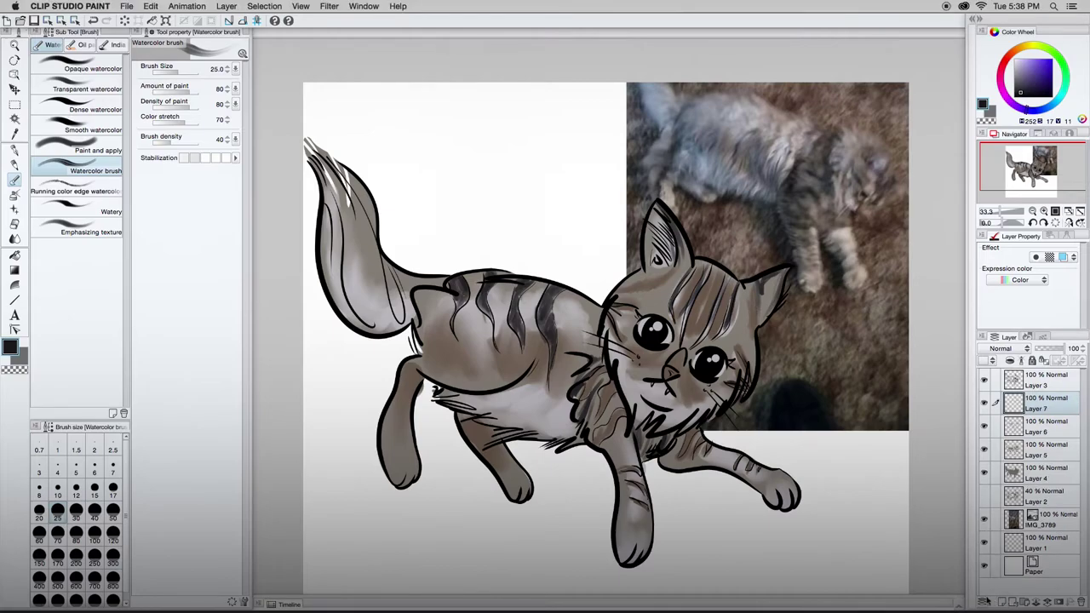
{"action": "left_click", "coordinate": [1017, 60]}
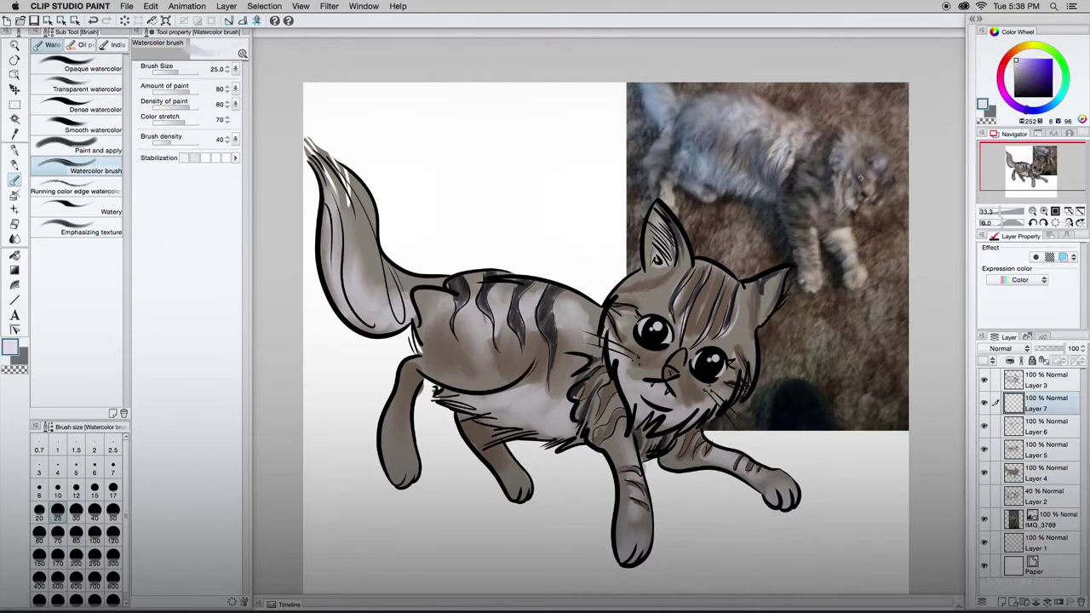
{"action": "left_click", "coordinate": [76, 535]}
{"action": "key", "text": "bracketright"}
{"action": "key", "text": "bracketright"}
{"action": "mouse_move", "coordinate": [487, 400]}
{"action": "left_mouse_down"}
{"action": "mouse_move", "coordinate": [530, 394]}
{"action": "mouse_move", "coordinate": [556, 407]}
{"action": "mouse_move", "coordinate": [502, 412]}
{"action": "left_mouse_up"}
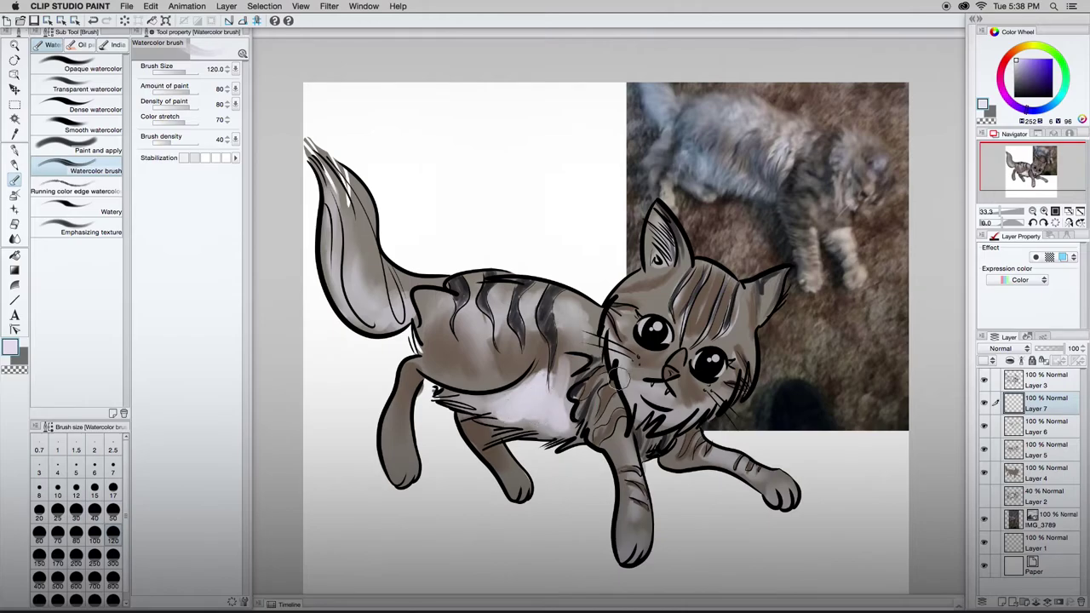
{"action": "mouse_move", "coordinate": [609, 336]}
{"action": "left_mouse_down"}
{"action": "mouse_move", "coordinate": [662, 396]}
{"action": "mouse_move", "coordinate": [706, 404]}
{"action": "mouse_move", "coordinate": [676, 421]}
{"action": "mouse_move", "coordinate": [633, 391]}
{"action": "mouse_move", "coordinate": [647, 401]}
{"action": "left_mouse_up"}
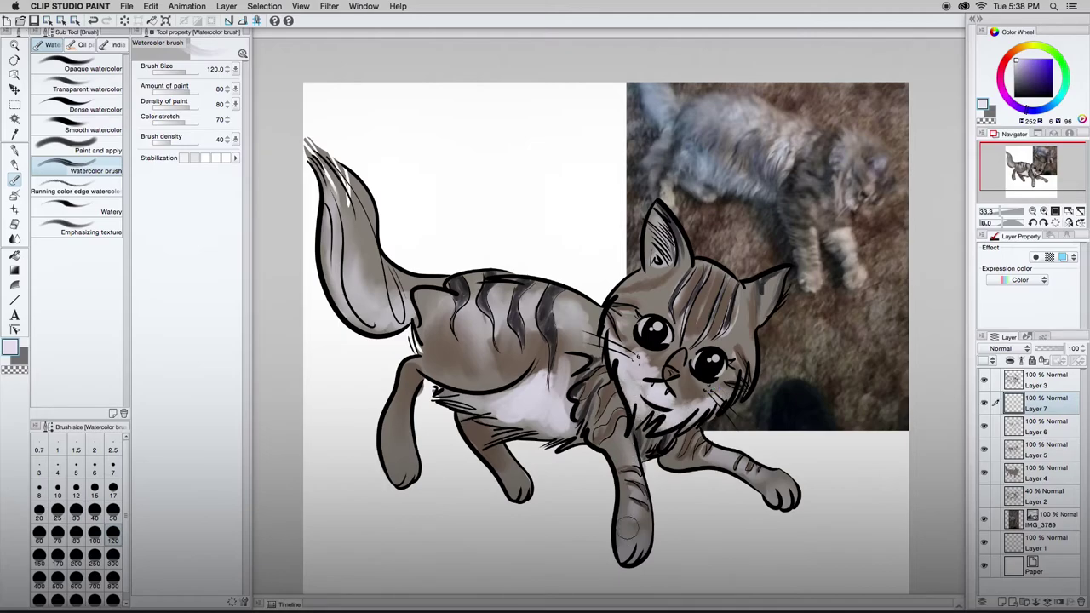
Step: Paint pale lavender highlights on the front and hind legs, the belly and the striped flank on Layer 7
{"action": "left_click_drag", "start_coordinate": [628, 529], "coordinate": [638, 510]}
{"action": "left_click_drag", "start_coordinate": [776, 489], "coordinate": [741, 470]}
{"action": "mouse_move", "coordinate": [541, 405]}
{"action": "left_mouse_down"}
{"action": "mouse_move", "coordinate": [557, 417]}
{"action": "mouse_move", "coordinate": [449, 398]}
{"action": "left_mouse_up"}
{"action": "mouse_move", "coordinate": [582, 325]}
{"action": "left_mouse_down"}
{"action": "mouse_move", "coordinate": [539, 303]}
{"action": "mouse_move", "coordinate": [399, 343]}
{"action": "mouse_move", "coordinate": [498, 426]}
{"action": "mouse_move", "coordinate": [434, 366]}
{"action": "mouse_move", "coordinate": [477, 379]}
{"action": "mouse_move", "coordinate": [463, 404]}
{"action": "mouse_move", "coordinate": [455, 398]}
{"action": "mouse_move", "coordinate": [480, 346]}
{"action": "left_mouse_up"}
{"action": "mouse_move", "coordinate": [495, 451]}
{"action": "left_mouse_down"}
{"action": "mouse_move", "coordinate": [502, 459]}
{"action": "mouse_move", "coordinate": [495, 419]}
{"action": "mouse_move", "coordinate": [490, 460]}
{"action": "mouse_move", "coordinate": [514, 462]}
{"action": "left_mouse_up"}
{"action": "mouse_move", "coordinate": [585, 468]}
{"action": "left_mouse_down"}
{"action": "mouse_move", "coordinate": [594, 452]}
{"action": "mouse_move", "coordinate": [614, 485]}
{"action": "left_mouse_up"}
Step: Set Layer 7's opacity to 50% and its blending mode to Overlay
{"action": "left_click_drag", "start_coordinate": [1061, 349], "coordinate": [1045, 351]}
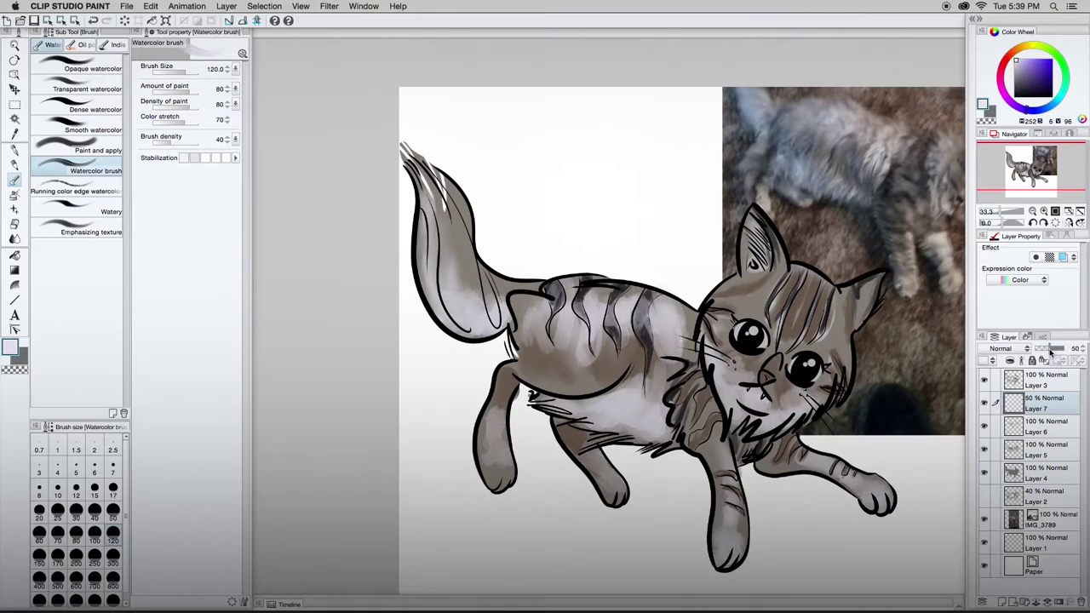
{"action": "left_click", "coordinate": [1005, 349]}
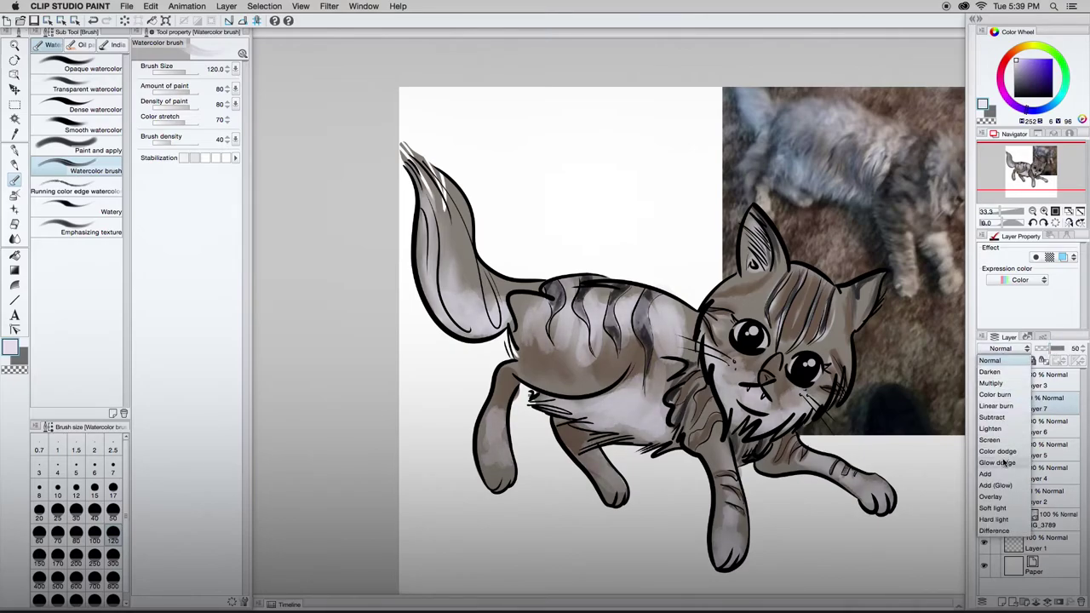
{"action": "left_click", "coordinate": [992, 496]}
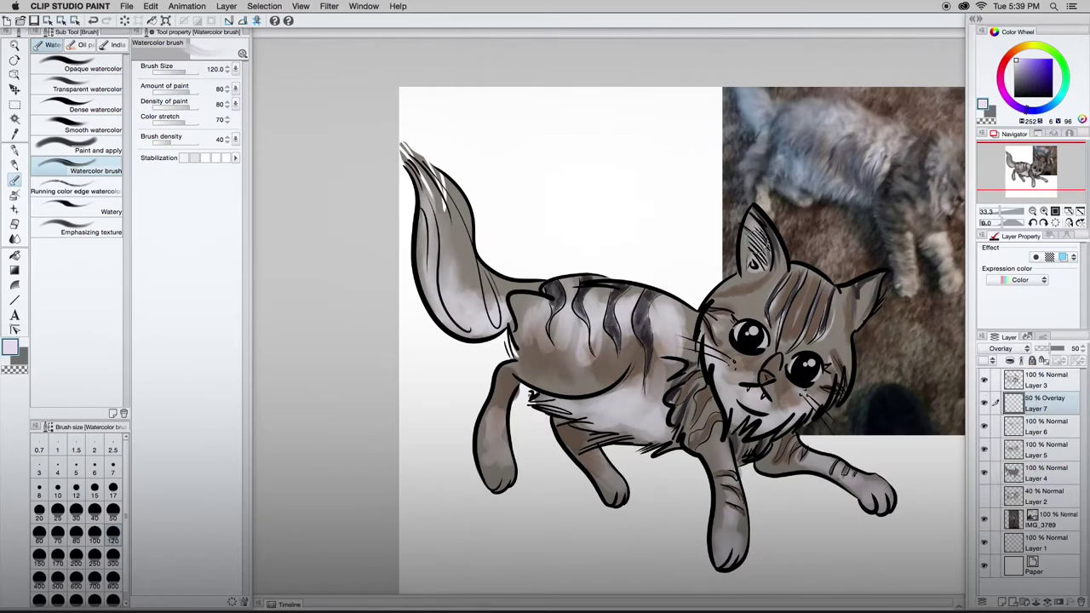
Step: Add fine pale fur strokes on the ear, tail, flank, belly and hind legs with the Watercolor brush at size 25
{"action": "left_click_drag", "start_coordinate": [757, 239], "coordinate": [758, 260]}
{"action": "key", "text": "bracketleft"}
{"action": "key", "text": "bracketleft"}
{"action": "key", "text": "bracketleft"}
{"action": "key", "text": "bracketleft"}
{"action": "key", "text": "bracketleft"}
{"action": "key", "text": "bracketleft"}
{"action": "key", "text": "bracketleft"}
{"action": "key", "text": "bracketleft"}
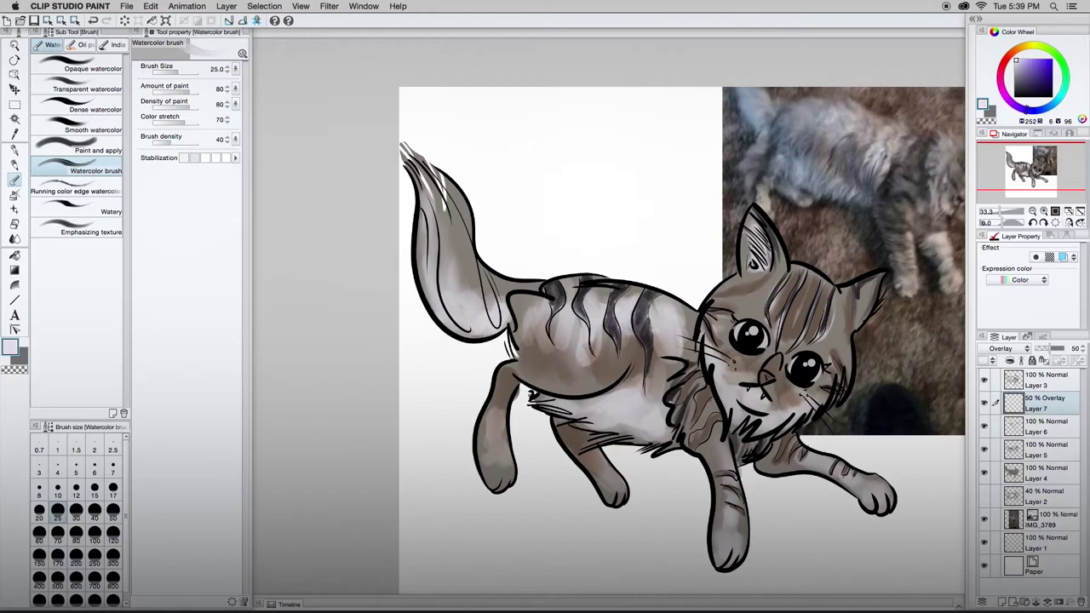
{"action": "mouse_move", "coordinate": [413, 160]}
{"action": "left_mouse_down"}
{"action": "mouse_move", "coordinate": [437, 233]}
{"action": "mouse_move", "coordinate": [482, 293]}
{"action": "mouse_move", "coordinate": [536, 313]}
{"action": "mouse_move", "coordinate": [529, 359]}
{"action": "mouse_move", "coordinate": [604, 337]}
{"action": "mouse_move", "coordinate": [596, 358]}
{"action": "mouse_move", "coordinate": [629, 330]}
{"action": "mouse_move", "coordinate": [613, 368]}
{"action": "mouse_move", "coordinate": [654, 368]}
{"action": "mouse_move", "coordinate": [682, 306]}
{"action": "left_mouse_up"}
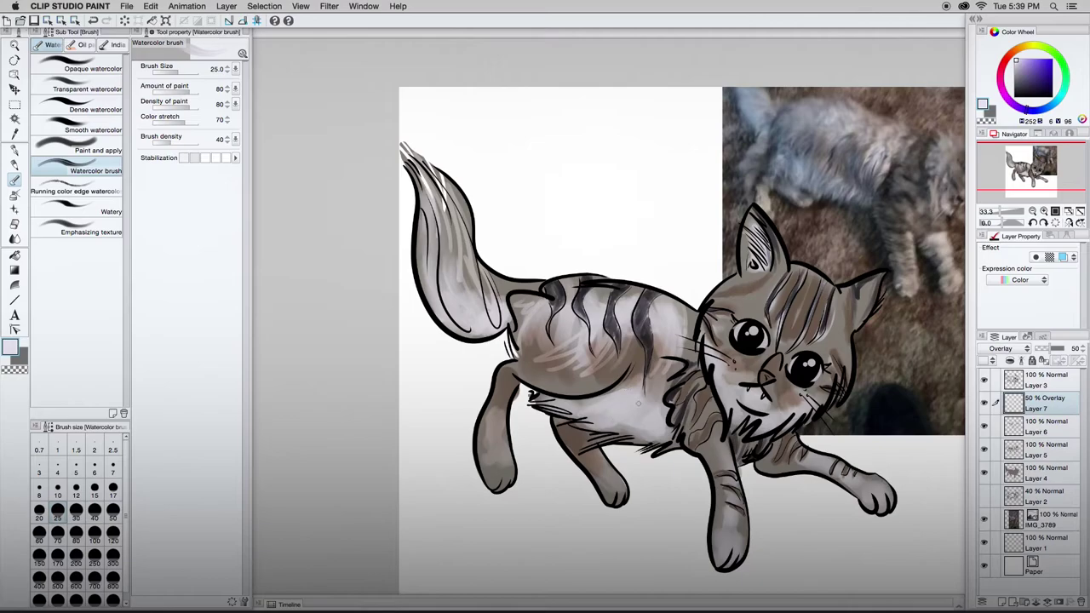
{"action": "left_click_drag", "start_coordinate": [631, 409], "coordinate": [635, 434]}
{"action": "mouse_move", "coordinate": [505, 403]}
{"action": "left_mouse_down"}
{"action": "mouse_move", "coordinate": [504, 456]}
{"action": "mouse_move", "coordinate": [506, 432]}
{"action": "left_mouse_up"}
{"action": "mouse_move", "coordinate": [577, 432]}
{"action": "left_mouse_down"}
{"action": "mouse_move", "coordinate": [605, 475]}
{"action": "mouse_move", "coordinate": [579, 434]}
{"action": "left_mouse_up"}
Step: Add a new layer above Layer 7 and set the drawing colour to white
{"action": "key", "text": "super+shift+n"}
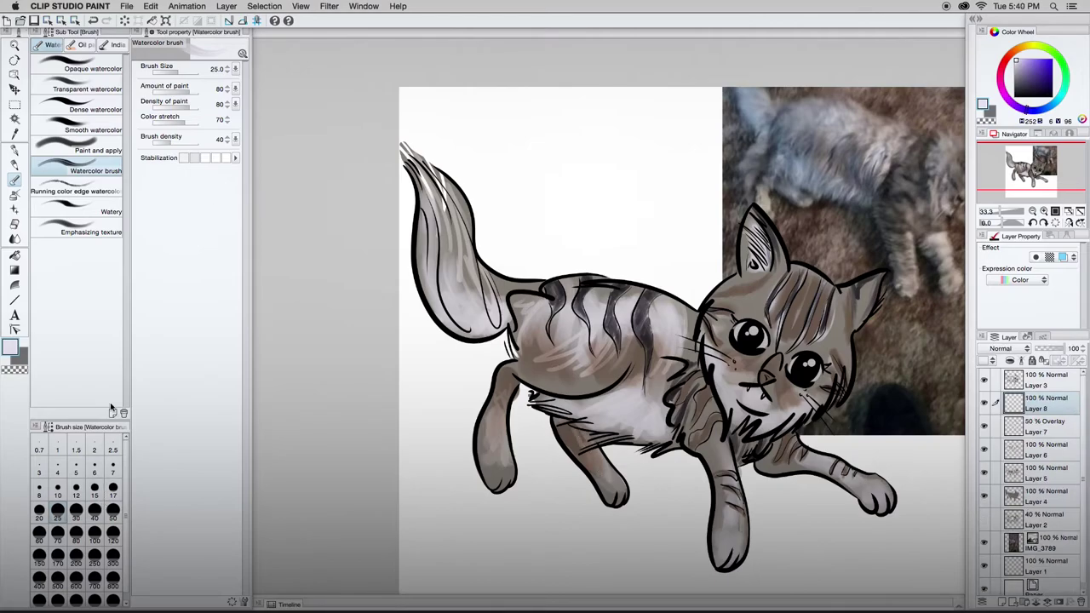
{"action": "key", "text": "b"}
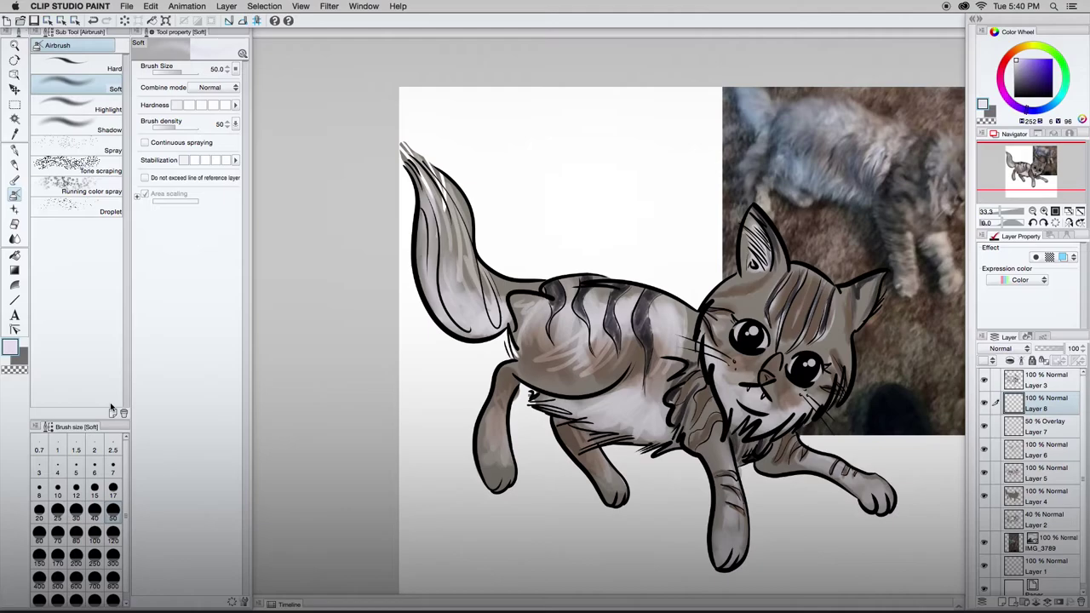
{"action": "key", "text": "p"}
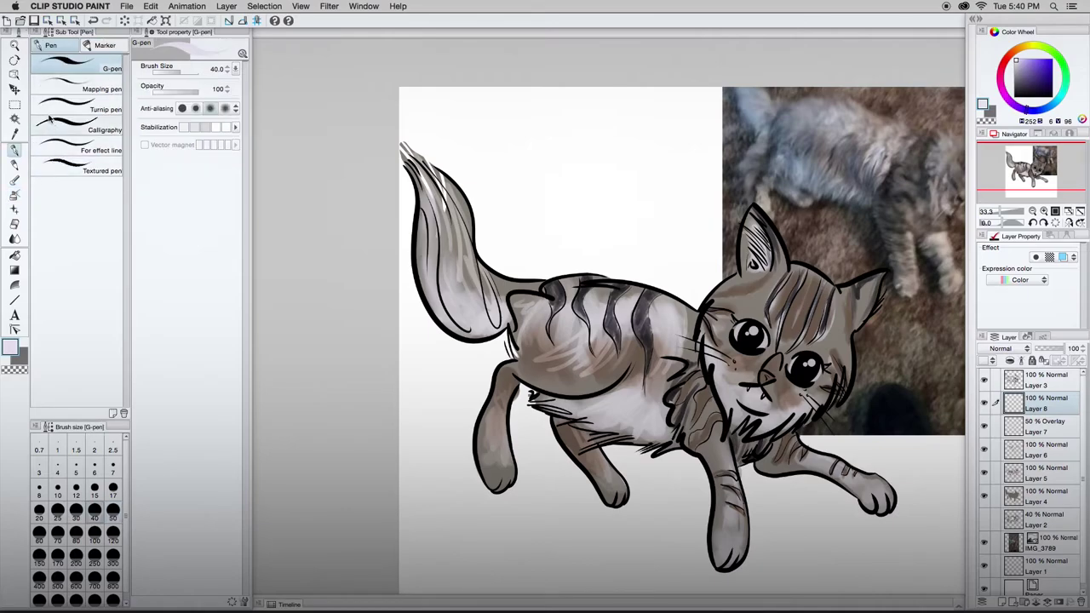
{"action": "left_click", "coordinate": [1015, 60]}
{"action": "key", "text": "p"}
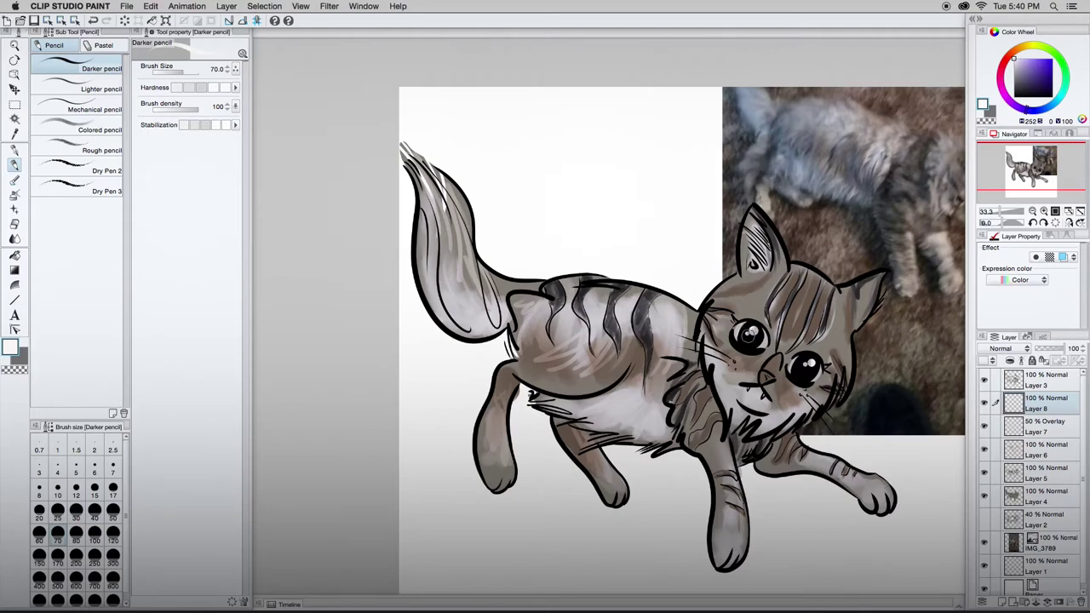
{"action": "left_click", "coordinate": [752, 332]}
{"action": "left_click_drag", "start_coordinate": [781, 271], "coordinate": [731, 298]}
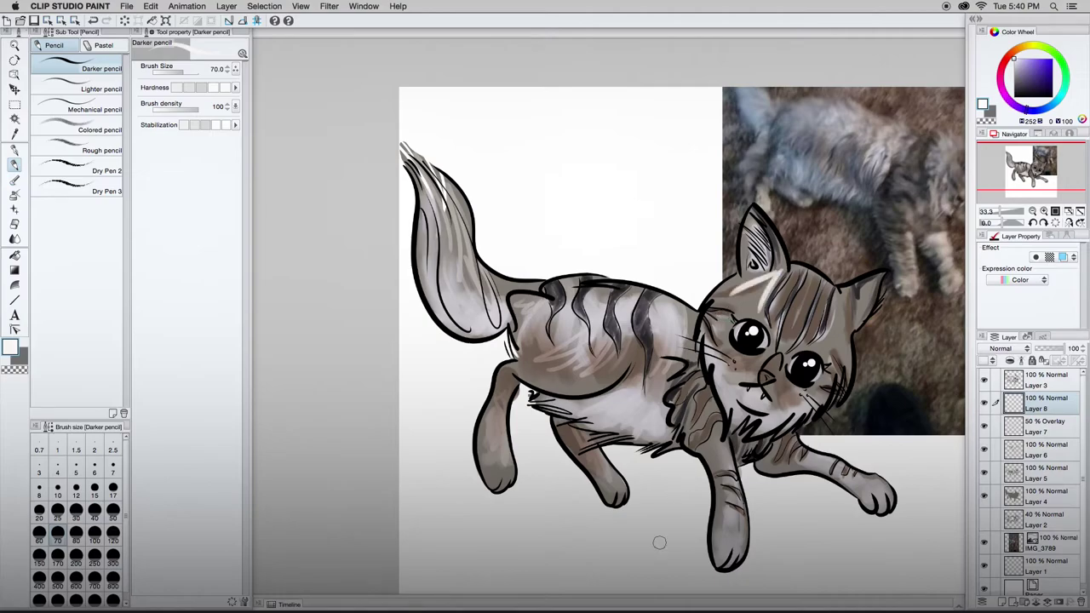
{"action": "key", "text": "super+z"}
{"action": "key", "text": "super+z"}
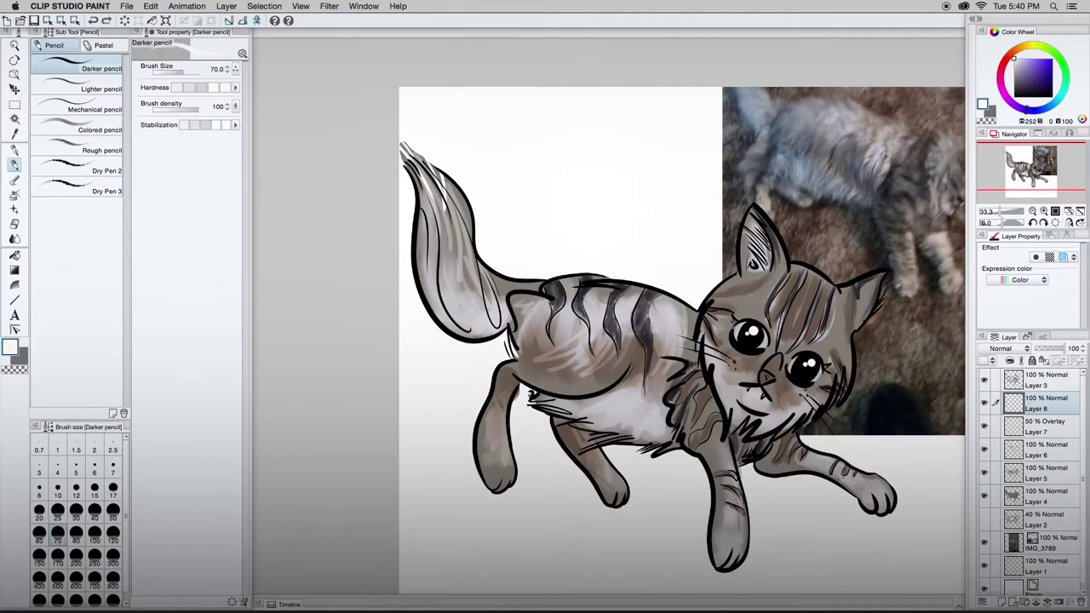
Step: Draw white highlight strokes on both sides of the forehead stripes with the G-pen at size 40, undoing unsatisfactory strokes
{"action": "key", "text": "p"}
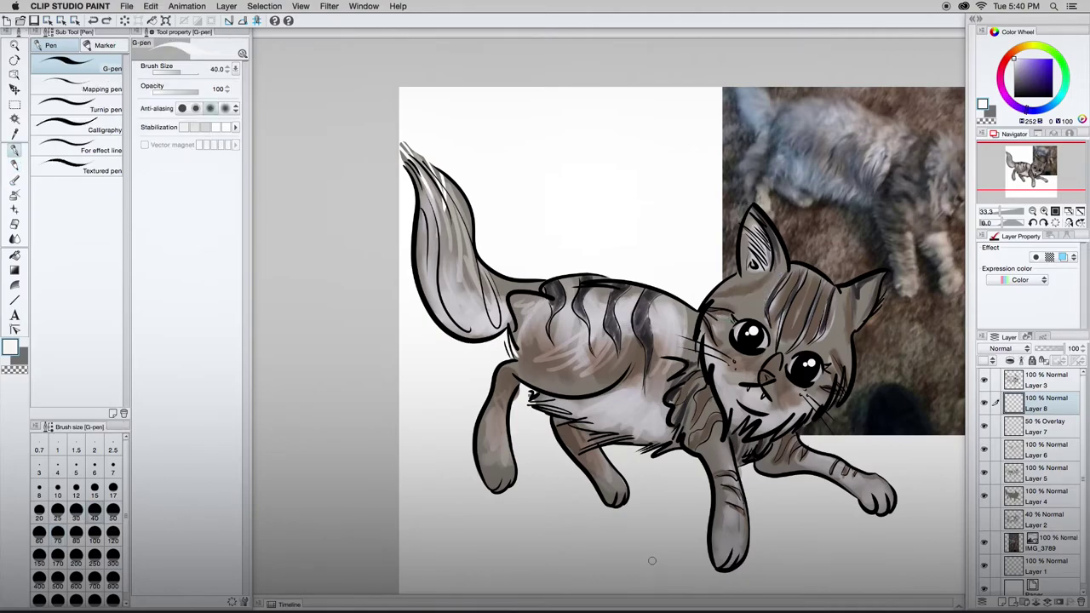
{"action": "left_click_drag", "start_coordinate": [784, 270], "coordinate": [760, 282]}
{"action": "key", "text": "ctrl+z"}
{"action": "left_click_drag", "start_coordinate": [783, 269], "coordinate": [734, 297]}
{"action": "key", "text": "ctrl+z"}
{"action": "key", "text": "ctrl+z"}
{"action": "left_click_drag", "start_coordinate": [785, 270], "coordinate": [765, 304]}
{"action": "key", "text": "ctrl+z"}
{"action": "mouse_move", "coordinate": [838, 289]}
{"action": "left_mouse_down"}
{"action": "mouse_move", "coordinate": [843, 343]}
{"action": "mouse_move", "coordinate": [840, 320]}
{"action": "left_mouse_up"}
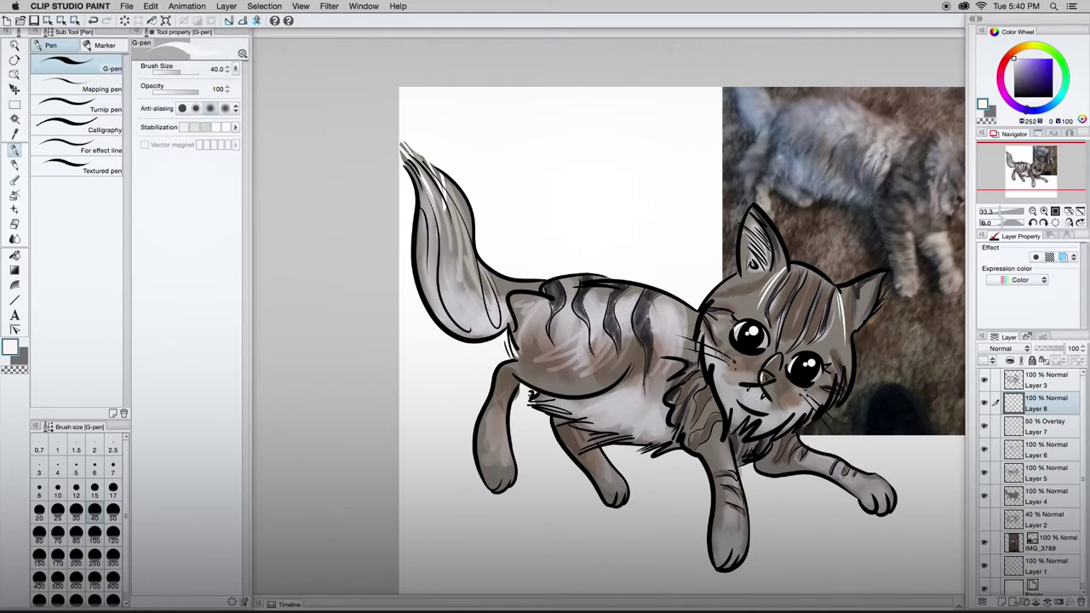
Step: Draw curved white highlight strokes on the forehead above the eye and across the back and flank
{"action": "mouse_move", "coordinate": [740, 285]}
{"action": "left_mouse_down"}
{"action": "mouse_move", "coordinate": [726, 293]}
{"action": "mouse_move", "coordinate": [742, 303]}
{"action": "mouse_move", "coordinate": [725, 301]}
{"action": "left_mouse_up"}
{"action": "key", "text": "super+z"}
{"action": "left_click_drag", "start_coordinate": [746, 294], "coordinate": [733, 303]}
{"action": "mouse_move", "coordinate": [677, 332]}
{"action": "left_mouse_down"}
{"action": "mouse_move", "coordinate": [626, 290]}
{"action": "mouse_move", "coordinate": [640, 298]}
{"action": "mouse_move", "coordinate": [535, 365]}
{"action": "left_mouse_up"}
{"action": "left_click_drag", "start_coordinate": [611, 315], "coordinate": [558, 342]}
Step: Move Layer 8 above Layer 3 and draw white highlight strokes along the tail and on the legs
{"action": "left_click_drag", "start_coordinate": [1005, 420], "coordinate": [1040, 375]}
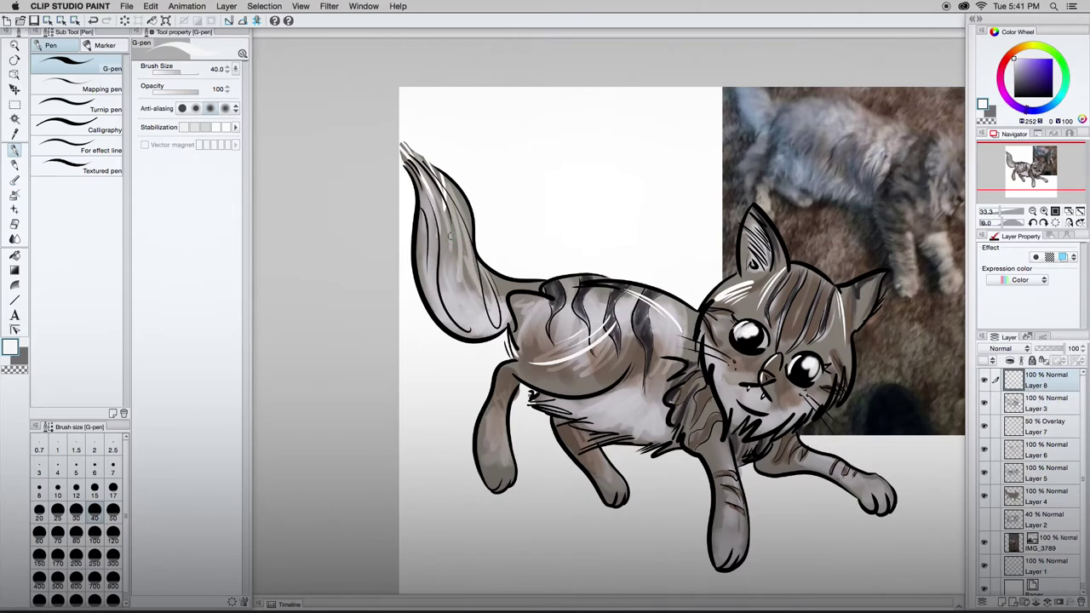
{"action": "left_click_drag", "start_coordinate": [448, 209], "coordinate": [458, 296]}
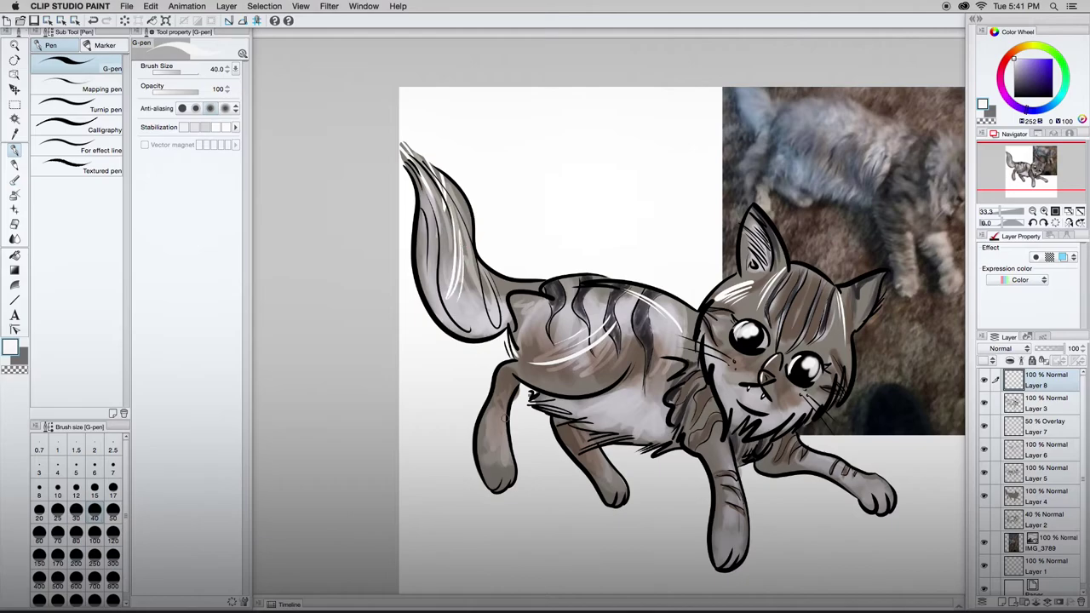
{"action": "mouse_move", "coordinate": [504, 424]}
{"action": "left_mouse_down"}
{"action": "mouse_move", "coordinate": [492, 466]}
{"action": "mouse_move", "coordinate": [501, 441]}
{"action": "left_mouse_up"}
{"action": "mouse_move", "coordinate": [721, 509]}
{"action": "left_mouse_down"}
{"action": "mouse_move", "coordinate": [739, 538]}
{"action": "mouse_move", "coordinate": [748, 531]}
{"action": "left_mouse_up"}
{"action": "left_click_drag", "start_coordinate": [849, 480], "coordinate": [872, 472]}
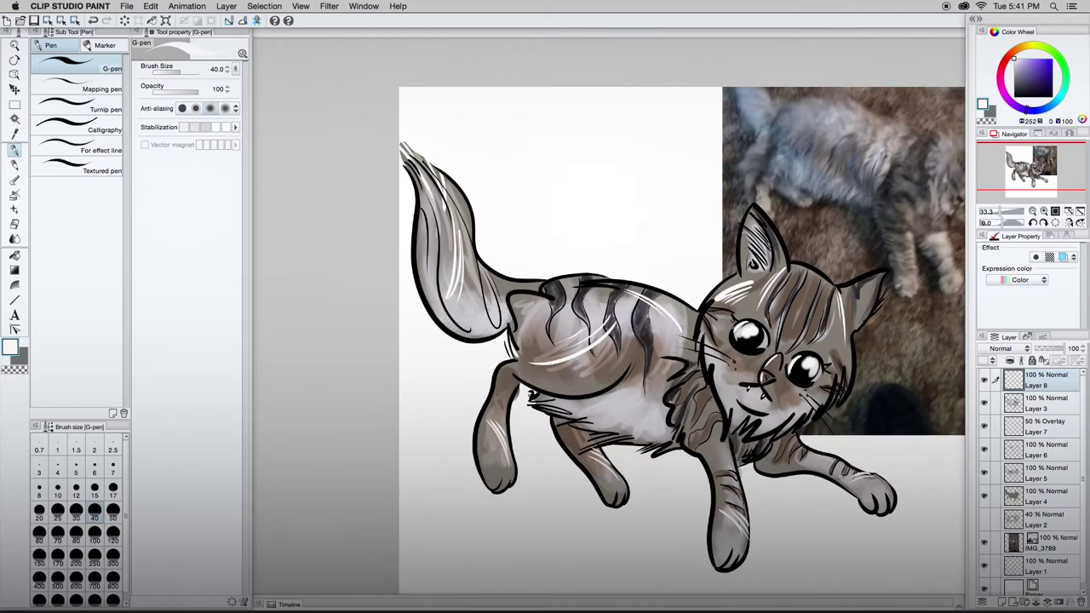
Step: Move Layer 8 back below Layer 3 and set its blending mode to Overlay
{"action": "left_click_drag", "start_coordinate": [1045, 383], "coordinate": [1046, 407]}
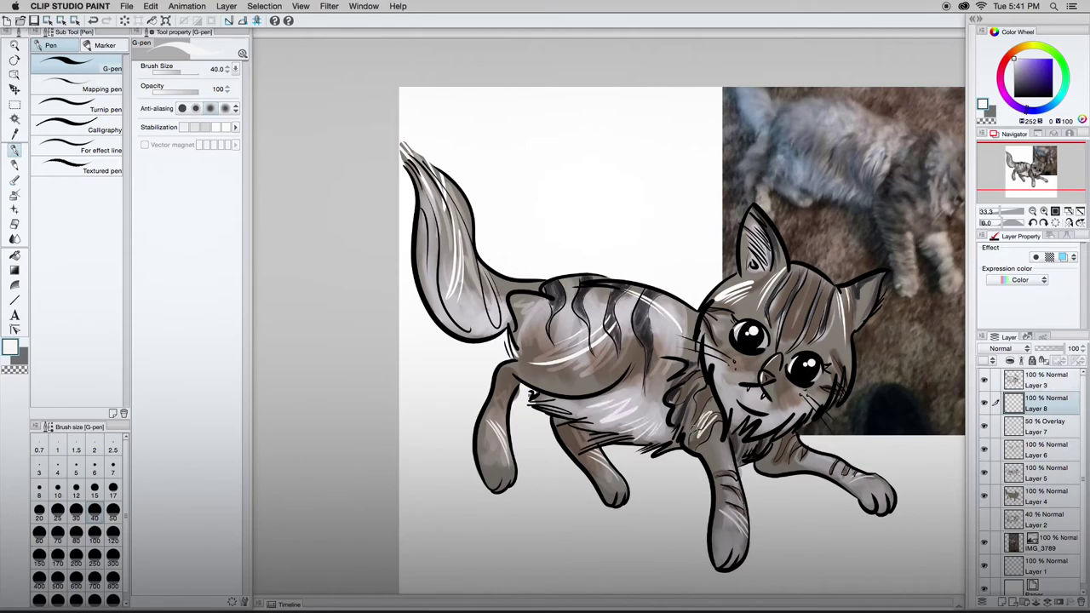
{"action": "left_click", "coordinate": [1011, 349]}
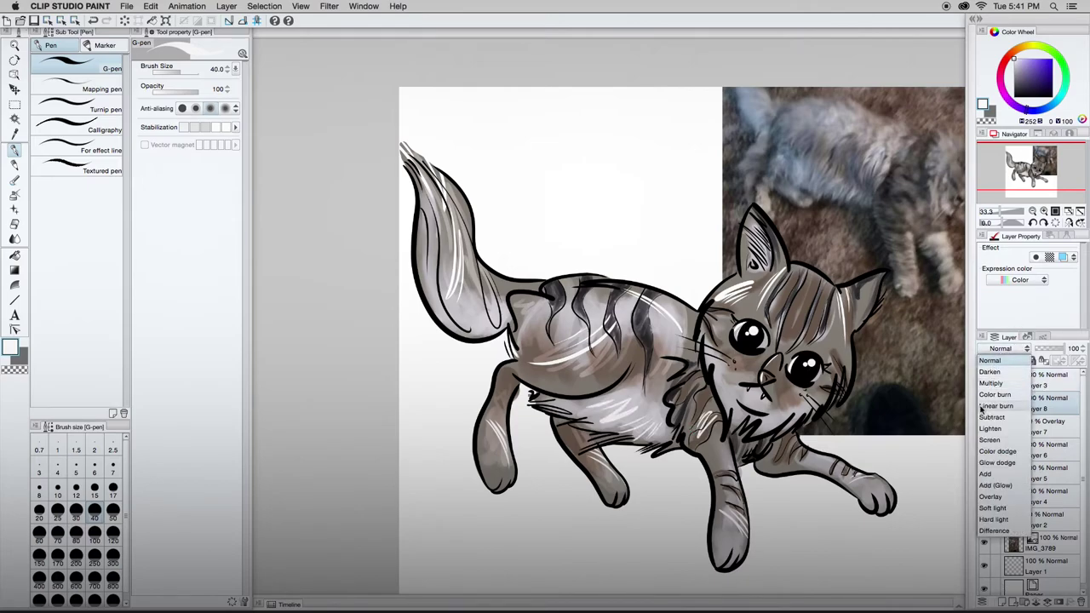
{"action": "left_click", "coordinate": [991, 496]}
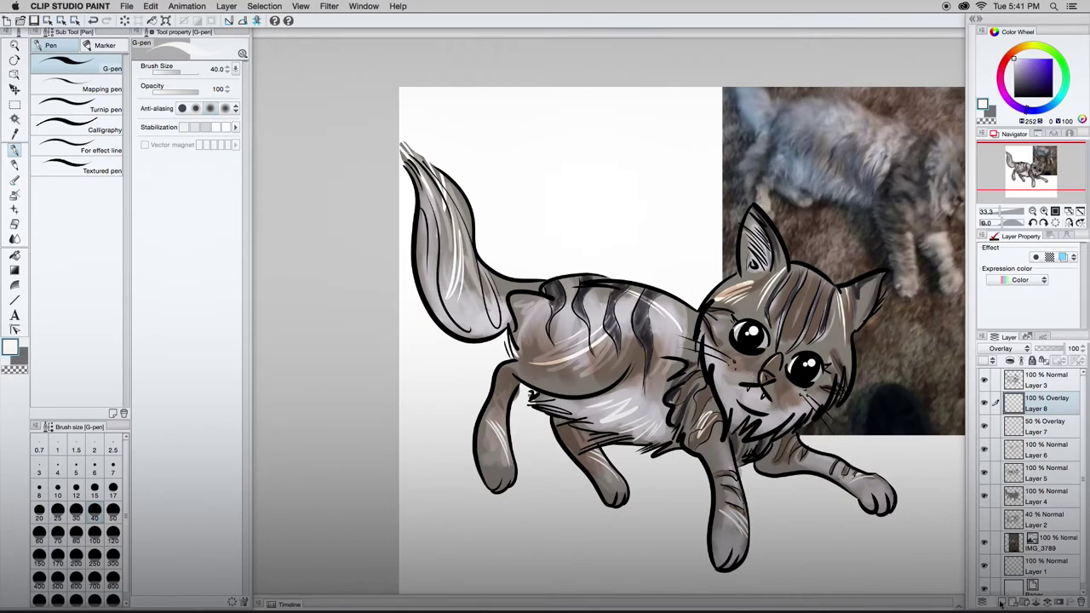
Step: Add a new layer above Layer 8 and draw black shadows inside both ears and under the mouth with the G-pen at size 70
{"action": "left_click", "coordinate": [1000, 602]}
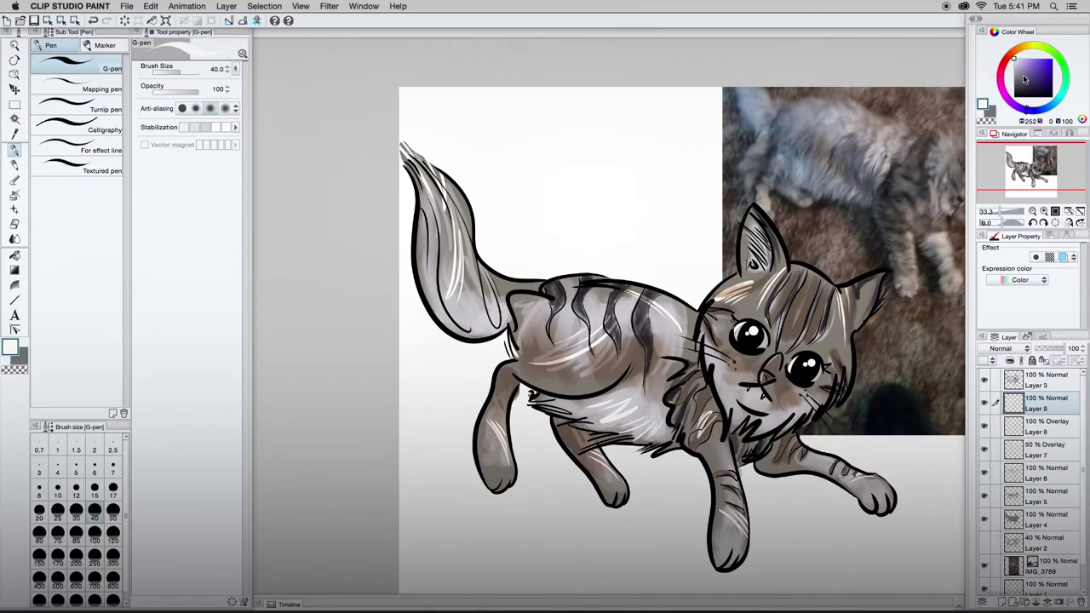
{"action": "left_click_drag", "start_coordinate": [1024, 79], "coordinate": [1003, 107]}
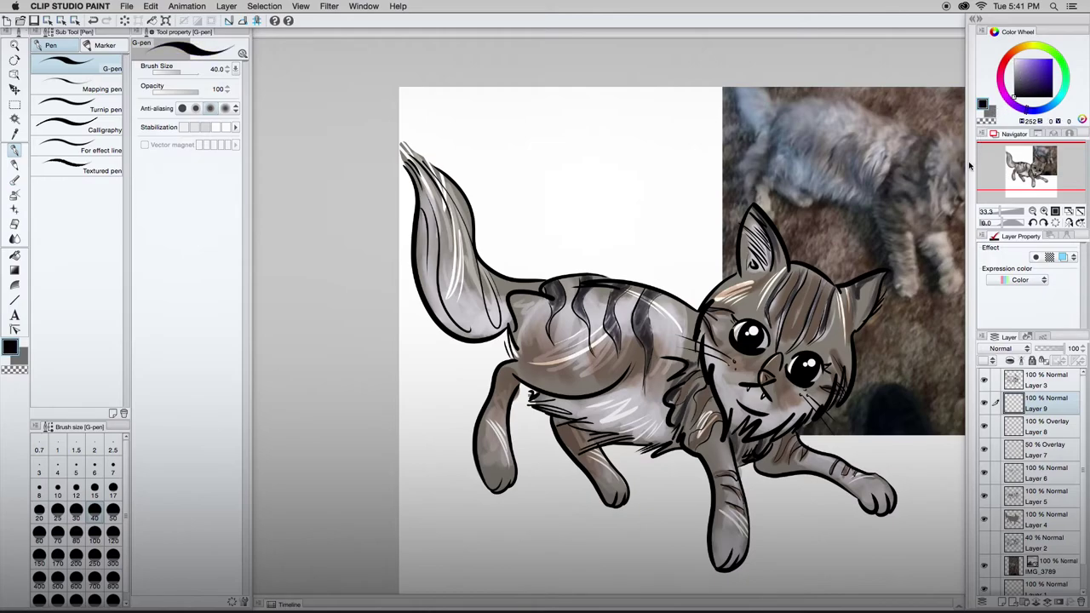
{"action": "left_click", "coordinate": [57, 532]}
{"action": "left_click_drag", "start_coordinate": [762, 233], "coordinate": [764, 267]}
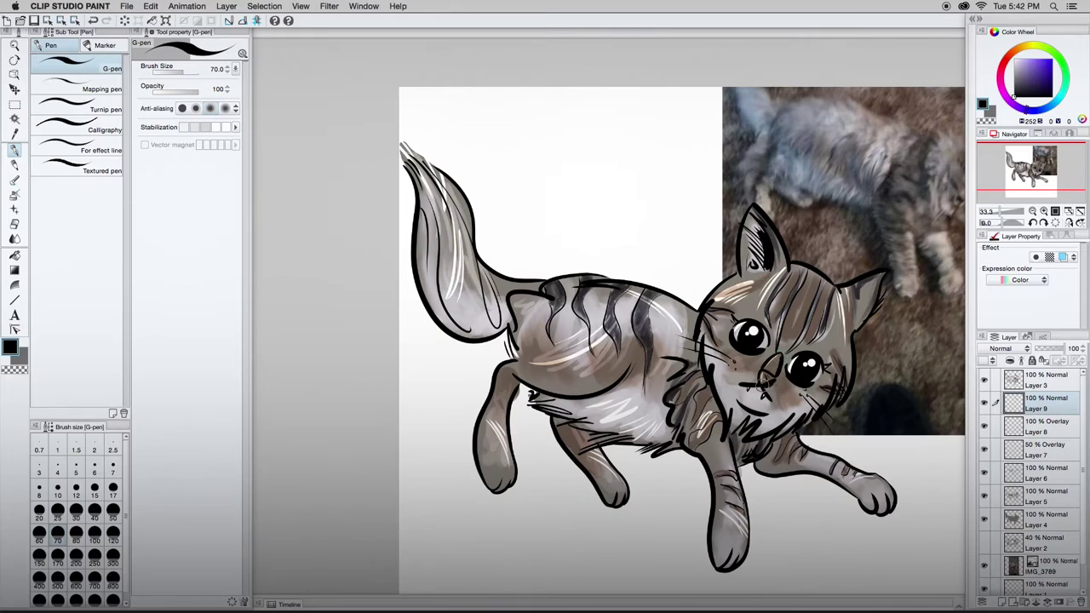
{"action": "left_click_drag", "start_coordinate": [754, 423], "coordinate": [737, 406]}
{"action": "mouse_move", "coordinate": [852, 318]}
{"action": "left_mouse_down"}
{"action": "mouse_move", "coordinate": [854, 300]}
{"action": "mouse_move", "coordinate": [854, 317]}
{"action": "left_mouse_up"}
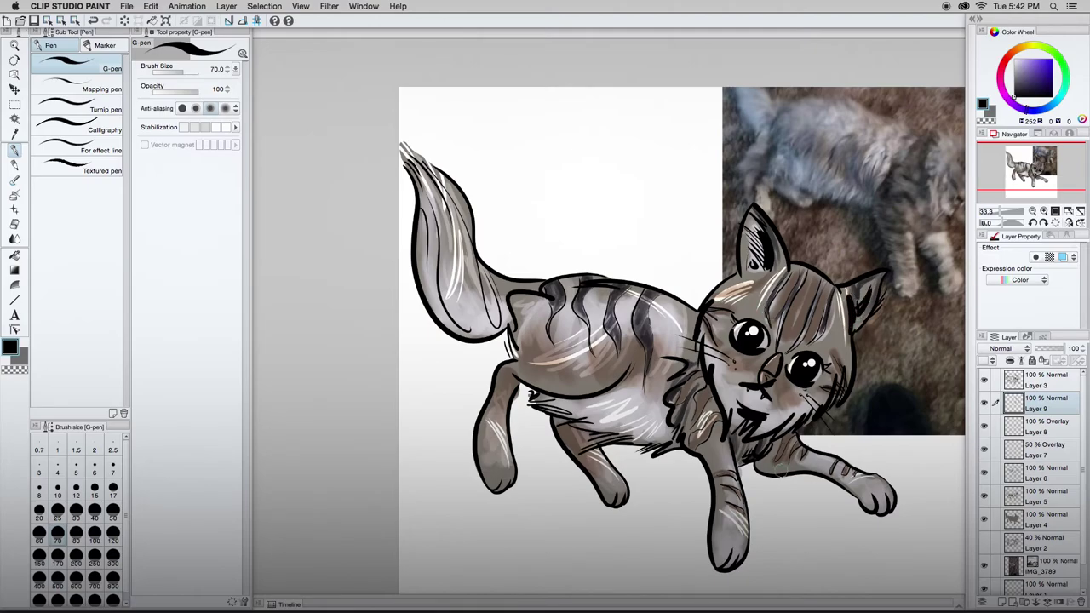
Step: Draw black shadow strokes on both front legs, the chest fur and the flank
{"action": "mouse_move", "coordinate": [773, 451]}
{"action": "left_mouse_down"}
{"action": "mouse_move", "coordinate": [785, 450]}
{"action": "mouse_move", "coordinate": [781, 470]}
{"action": "mouse_move", "coordinate": [765, 477]}
{"action": "left_mouse_up"}
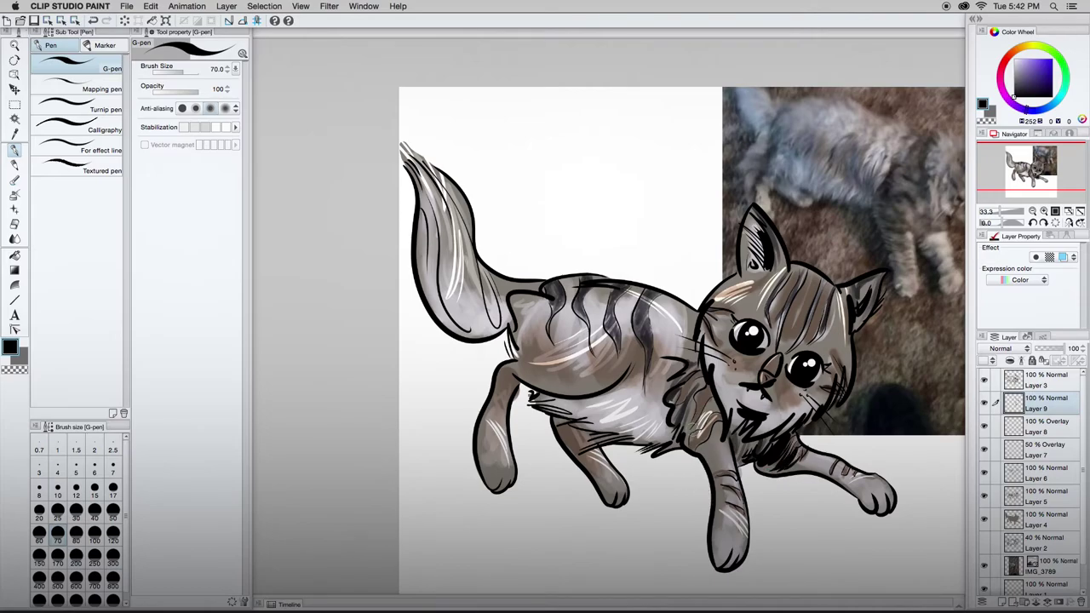
{"action": "mouse_move", "coordinate": [691, 402]}
{"action": "left_mouse_down"}
{"action": "mouse_move", "coordinate": [705, 459]}
{"action": "mouse_move", "coordinate": [749, 443]}
{"action": "mouse_move", "coordinate": [715, 519]}
{"action": "mouse_move", "coordinate": [720, 562]}
{"action": "left_mouse_up"}
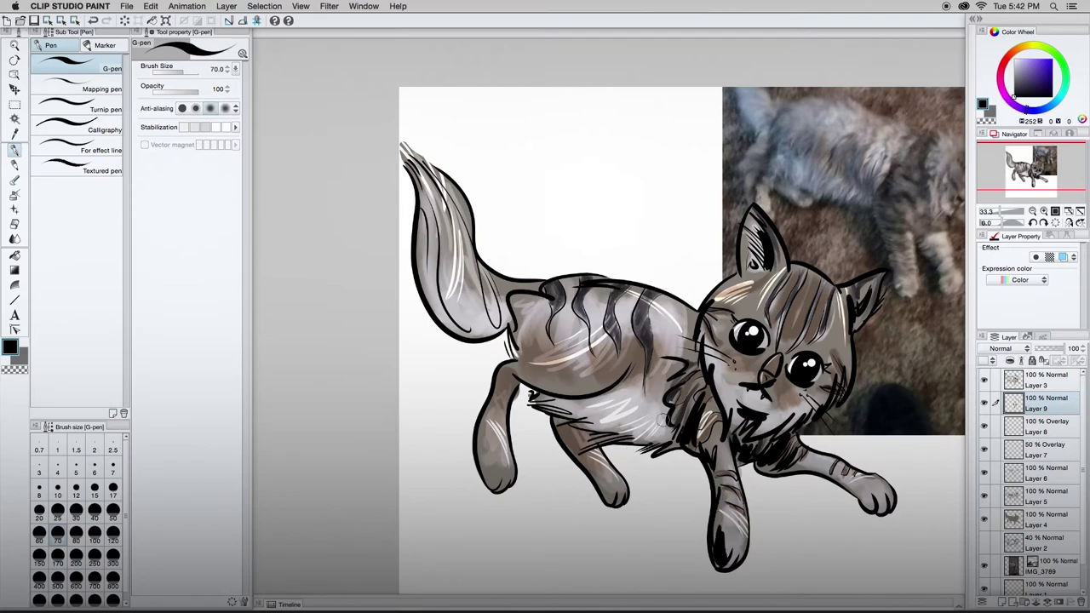
{"action": "mouse_move", "coordinate": [662, 415]}
{"action": "left_mouse_down"}
{"action": "mouse_move", "coordinate": [668, 436]}
{"action": "mouse_move", "coordinate": [647, 374]}
{"action": "mouse_move", "coordinate": [617, 383]}
{"action": "mouse_move", "coordinate": [621, 393]}
{"action": "left_mouse_up"}
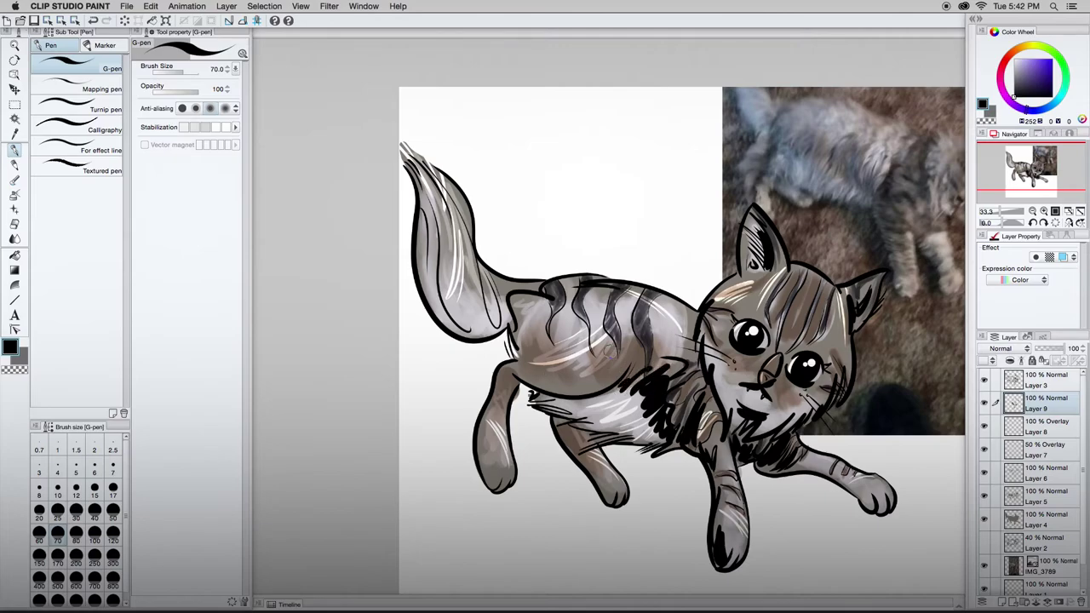
{"action": "key", "text": "bracketright"}
{"action": "key", "text": "bracketright"}
{"action": "key", "text": "bracketright"}
{"action": "left_click_drag", "start_coordinate": [655, 317], "coordinate": [583, 374]}
{"action": "key", "text": "bracketleft"}
{"action": "key", "text": "bracketleft"}
{"action": "key", "text": "bracketleft"}
Step: Draw black shadow strokes on the hind legs, along the tail, on the rump and under the belly
{"action": "left_click_drag", "start_coordinate": [559, 425], "coordinate": [594, 470]}
{"action": "mouse_move", "coordinate": [513, 371]}
{"action": "left_mouse_down"}
{"action": "mouse_move", "coordinate": [499, 404]}
{"action": "mouse_move", "coordinate": [501, 385]}
{"action": "left_mouse_up"}
{"action": "mouse_move", "coordinate": [510, 289]}
{"action": "left_mouse_down"}
{"action": "mouse_move", "coordinate": [487, 327]}
{"action": "mouse_move", "coordinate": [459, 336]}
{"action": "left_mouse_up"}
{"action": "left_click_drag", "start_coordinate": [451, 294], "coordinate": [481, 334]}
{"action": "left_click_drag", "start_coordinate": [426, 271], "coordinate": [468, 336]}
{"action": "left_click_drag", "start_coordinate": [416, 231], "coordinate": [451, 315]}
{"action": "left_click_drag", "start_coordinate": [441, 260], "coordinate": [469, 327]}
{"action": "left_click_drag", "start_coordinate": [422, 183], "coordinate": [464, 311]}
{"action": "left_click_drag", "start_coordinate": [443, 242], "coordinate": [463, 261]}
{"action": "mouse_move", "coordinate": [454, 251]}
{"action": "left_mouse_down"}
{"action": "mouse_move", "coordinate": [478, 315]}
{"action": "mouse_move", "coordinate": [577, 324]}
{"action": "mouse_move", "coordinate": [528, 325]}
{"action": "left_mouse_up"}
{"action": "left_click", "coordinate": [522, 309]}
{"action": "mouse_move", "coordinate": [551, 400]}
{"action": "left_mouse_down"}
{"action": "mouse_move", "coordinate": [631, 431]}
{"action": "mouse_move", "coordinate": [640, 416]}
{"action": "mouse_move", "coordinate": [646, 423]}
{"action": "left_mouse_up"}
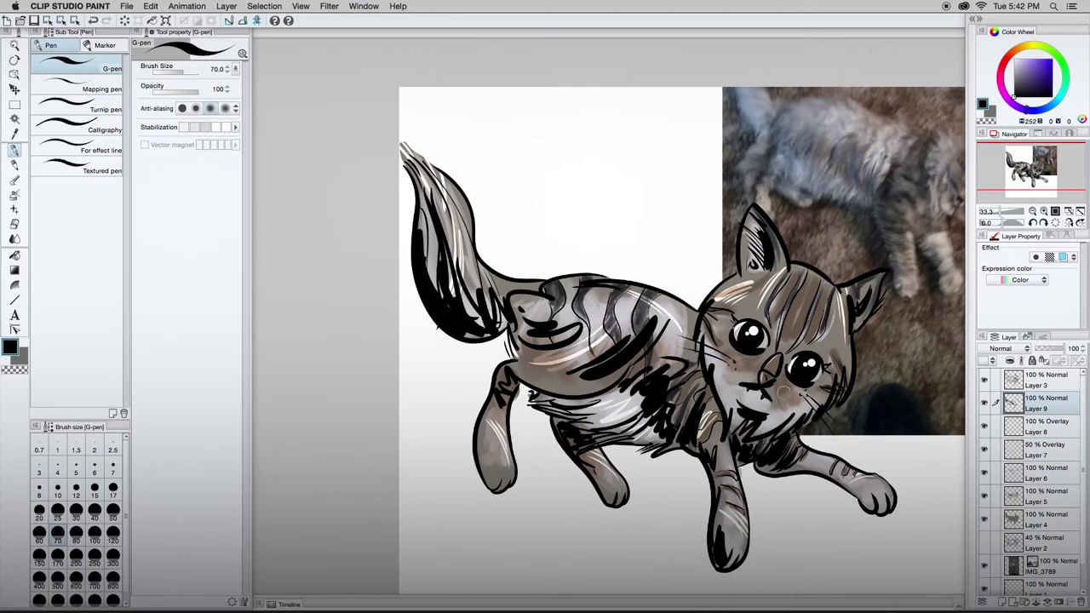
Step: Set Layer 9's blending mode to Overlay and its opacity to 37%
{"action": "left_click", "coordinate": [1000, 349]}
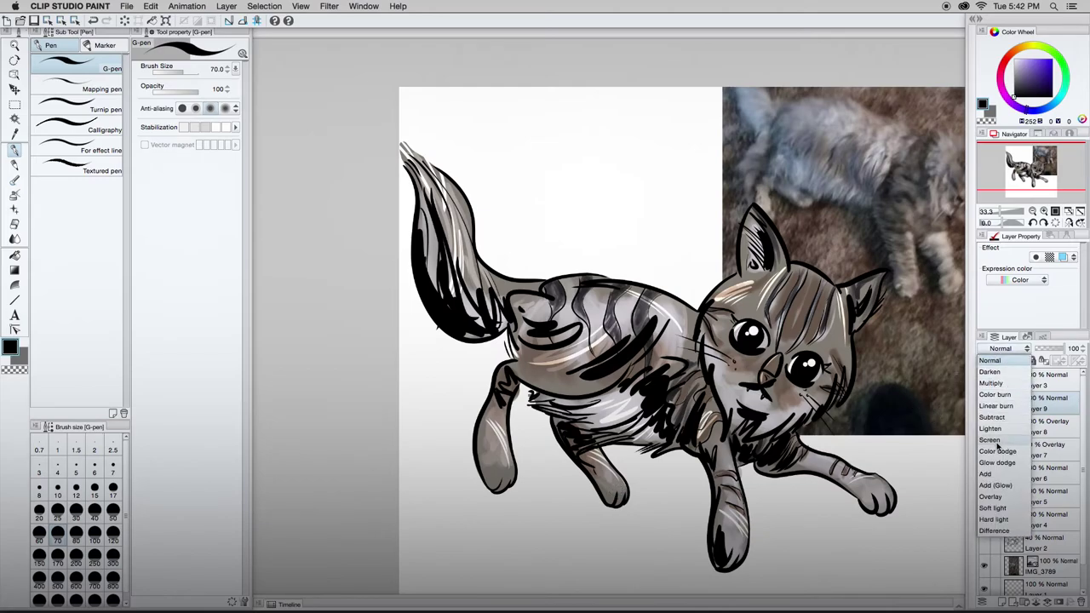
{"action": "left_click", "coordinate": [992, 496]}
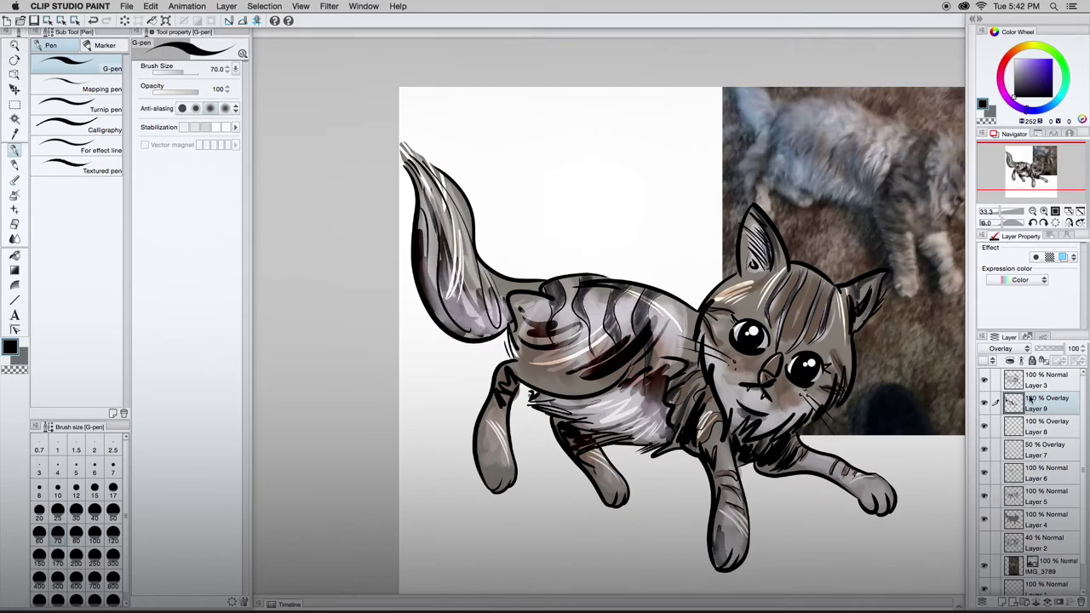
{"action": "left_click_drag", "start_coordinate": [1064, 349], "coordinate": [1047, 349]}
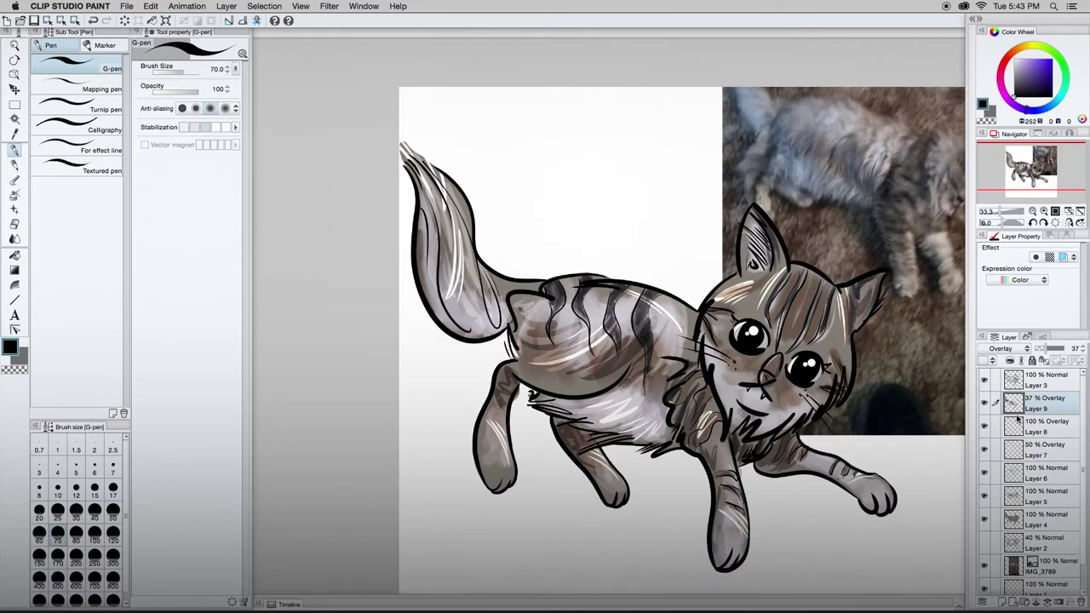
Step: Add a new layer above Layer 3 and airbrush a soft white glow over both eyes with the Soft airbrush, ending at size 80
{"action": "left_click", "coordinate": [1043, 378]}
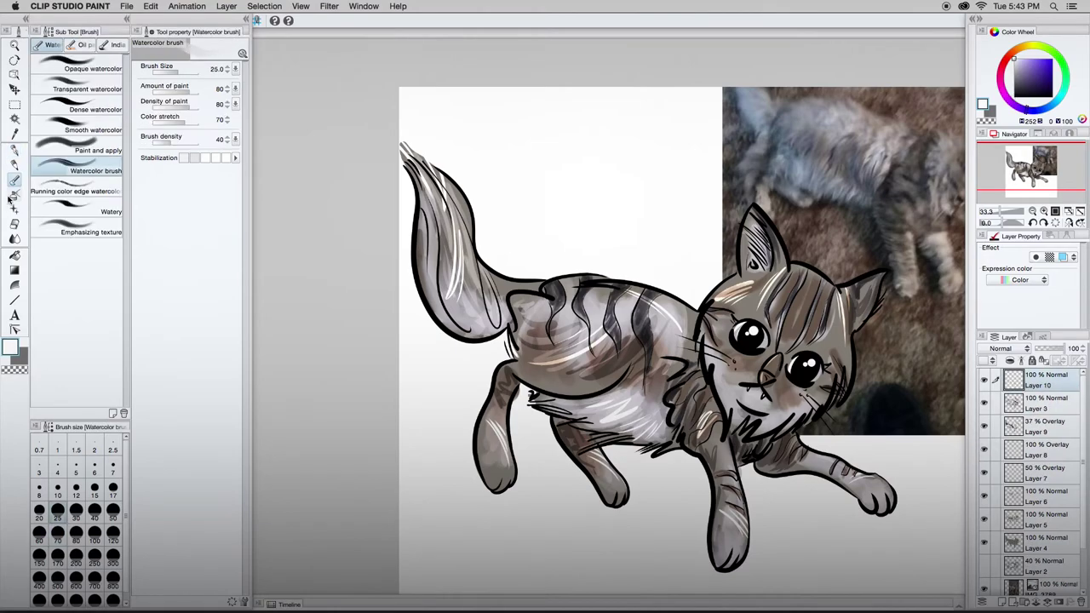
{"action": "left_click", "coordinate": [14, 194]}
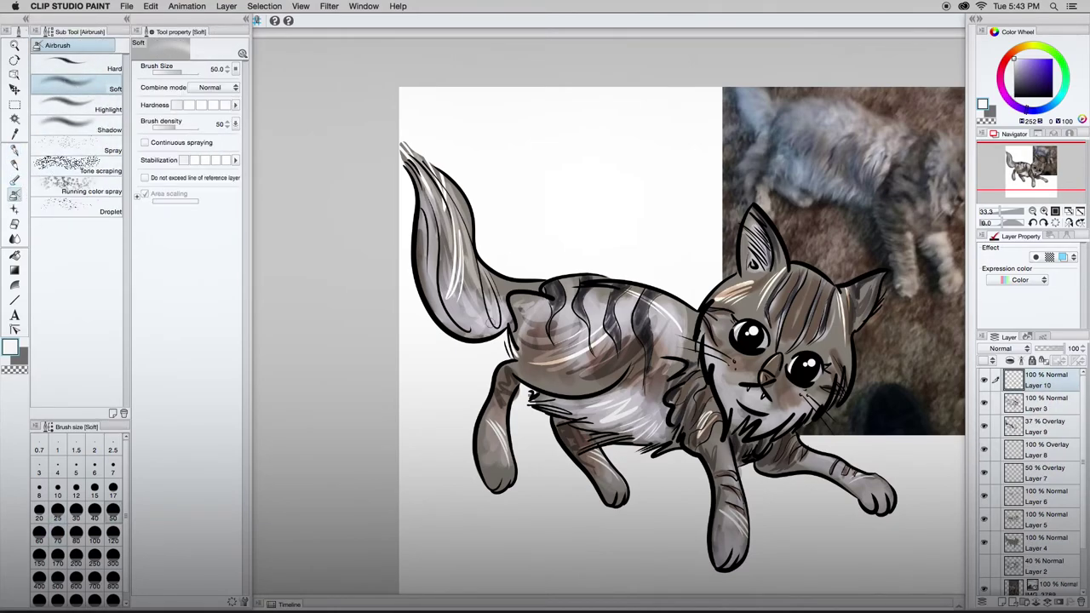
{"action": "key", "text": "bracketright"}
{"action": "key", "text": "bracketright"}
{"action": "key", "text": "bracketright"}
{"action": "key", "text": "bracketright"}
{"action": "key", "text": "bracketright"}
{"action": "key", "text": "bracketright"}
{"action": "key", "text": "bracketright"}
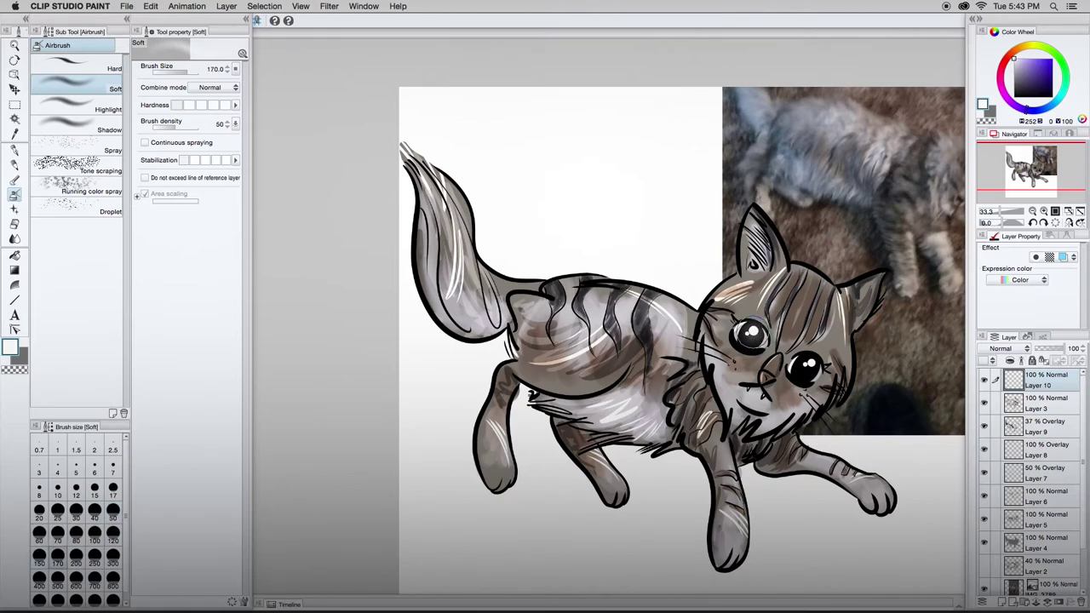
{"action": "key", "text": "bracketleft"}
{"action": "key", "text": "bracketleft"}
{"action": "key", "text": "bracketleft"}
{"action": "key", "text": "bracketleft"}
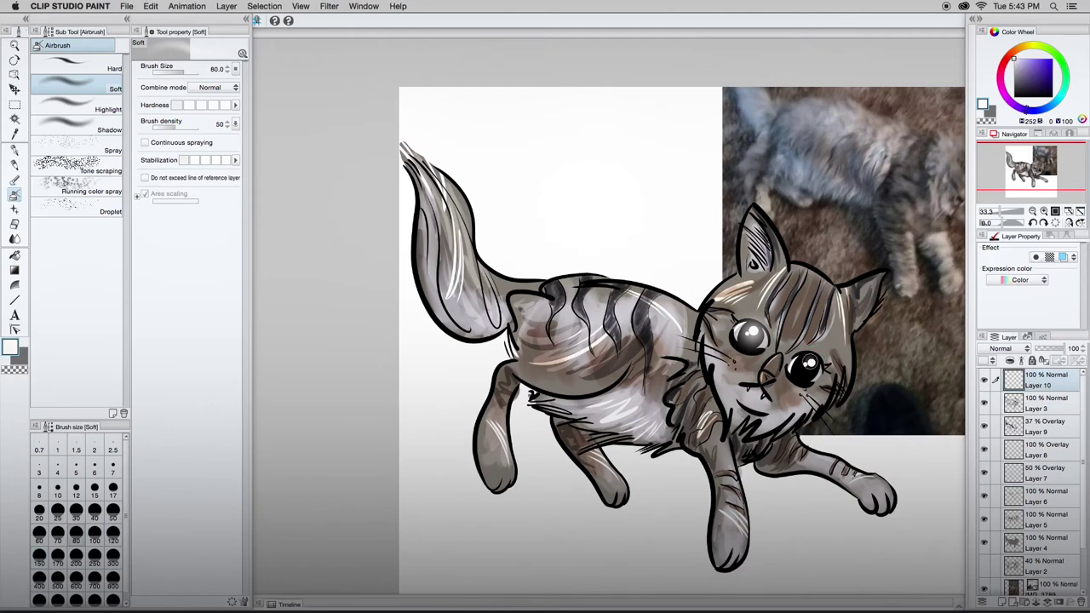
{"action": "scroll", "coordinate": [872, 393], "scroll_direction": "down", "scroll_amount": 3}
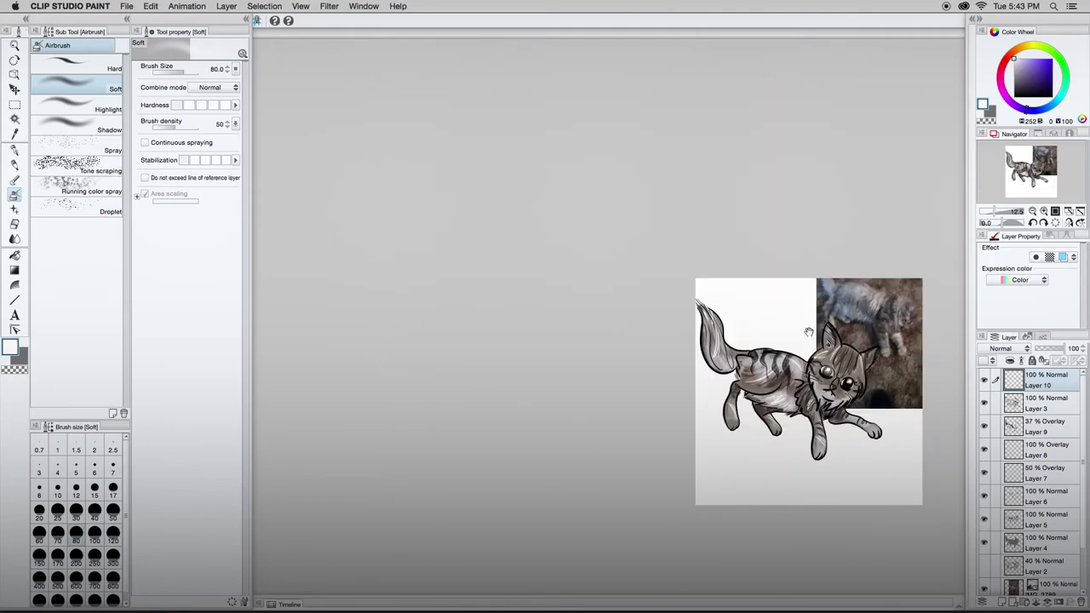
Step: Hide the reference photo and the paper, add a new layer above Layer 10 and choose black as the drawing colour
{"action": "left_click_drag", "start_coordinate": [809, 331], "coordinate": [751, 329]}
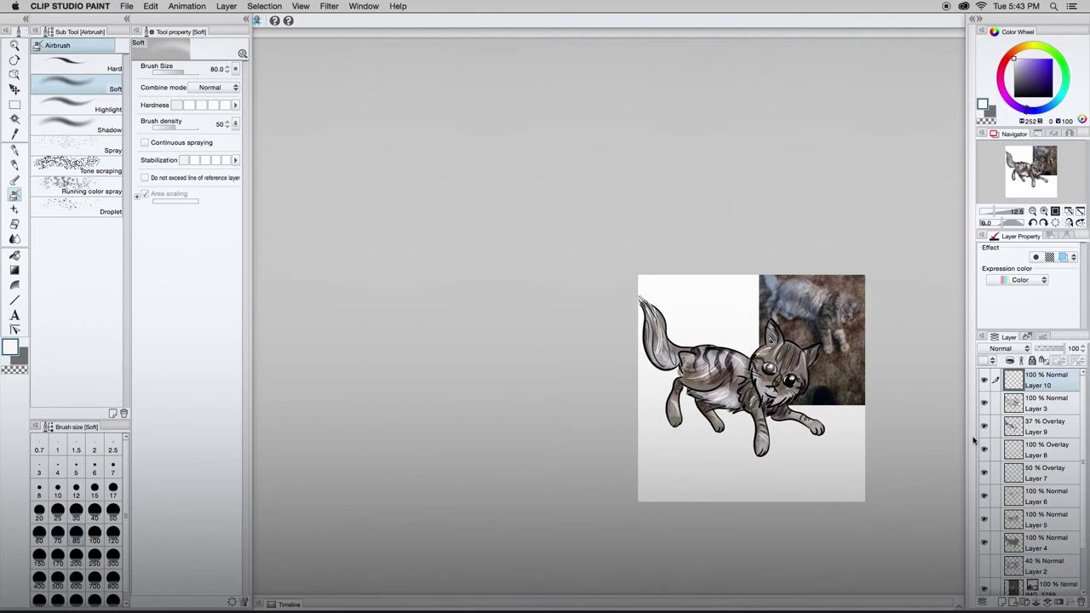
{"action": "scroll", "coordinate": [985, 459], "scroll_direction": "down", "scroll_amount": 3}
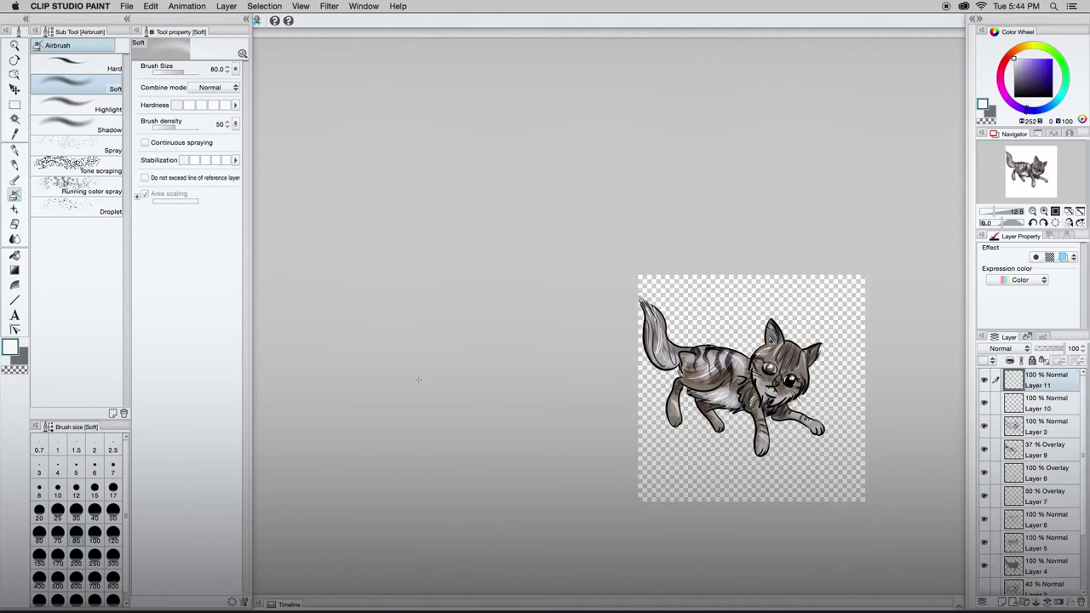
{"action": "key", "text": "g"}
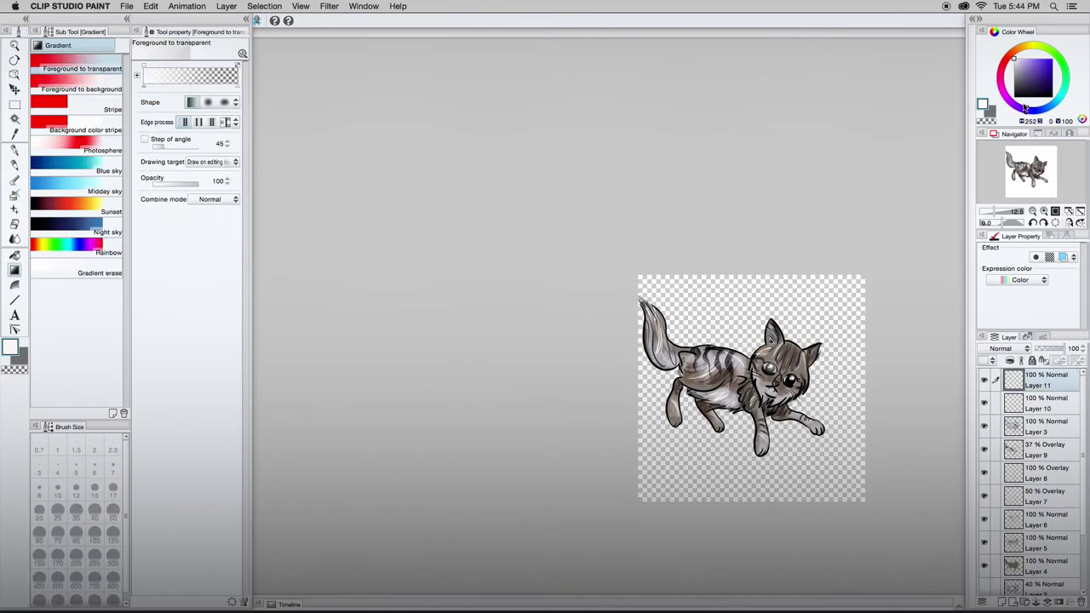
{"action": "key", "text": "g"}
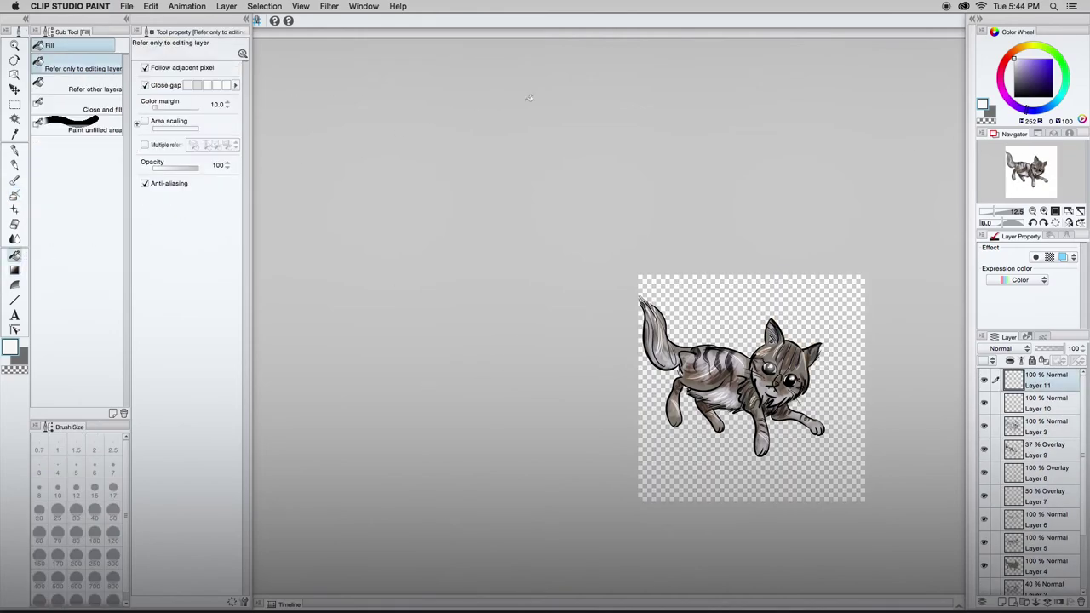
{"action": "left_click_drag", "start_coordinate": [1029, 63], "coordinate": [1087, 140]}
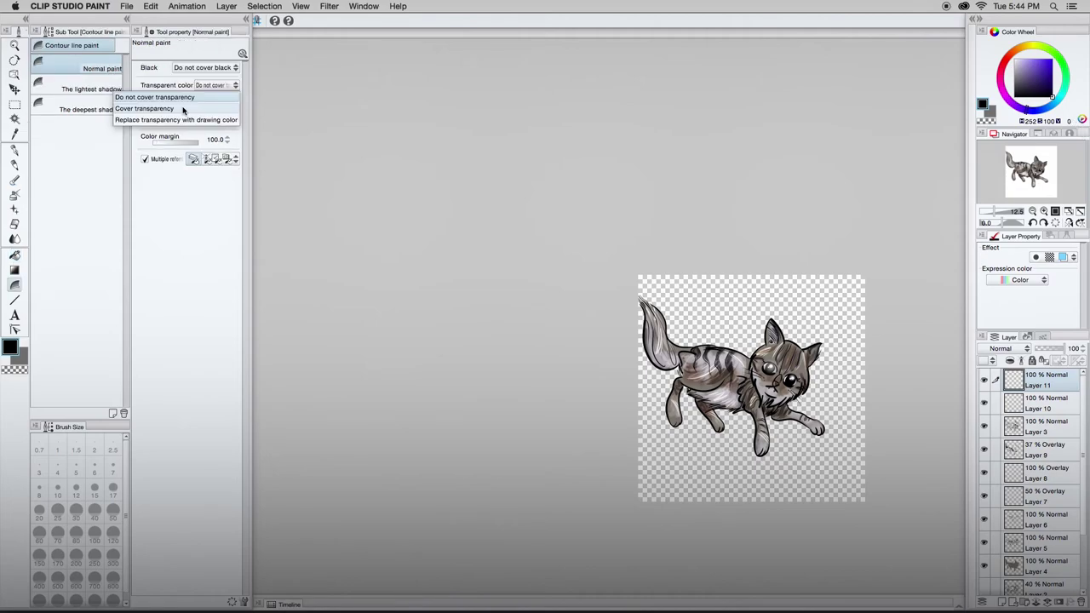
{"action": "left_click", "coordinate": [182, 109]}
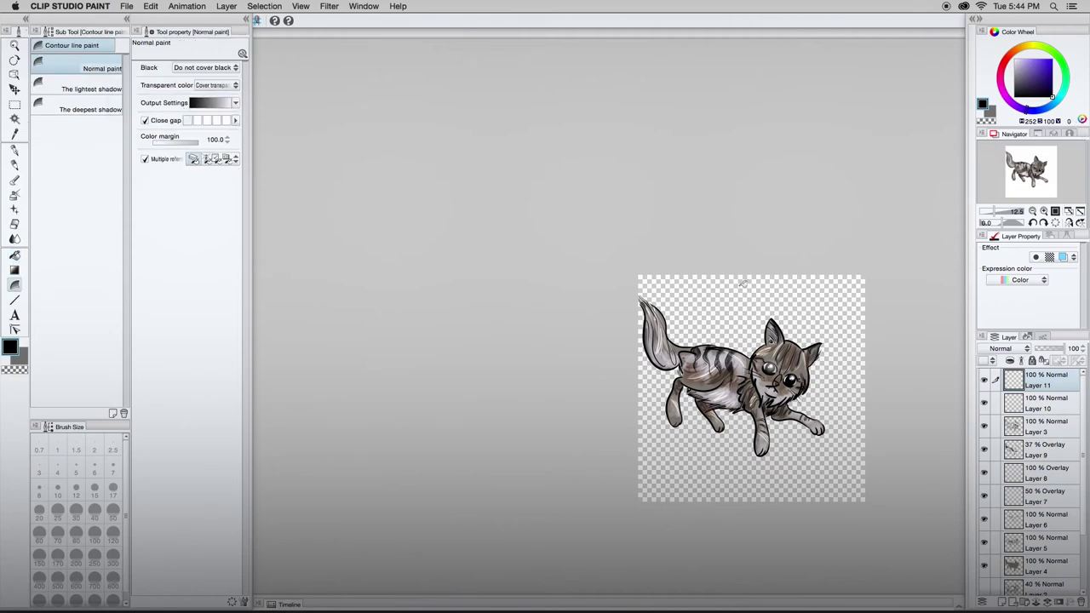
{"action": "left_click", "coordinate": [219, 87]}
{"action": "left_click", "coordinate": [207, 121]}
Step: Fill the whole of Layer 11 with black
{"action": "left_click", "coordinate": [16, 257]}
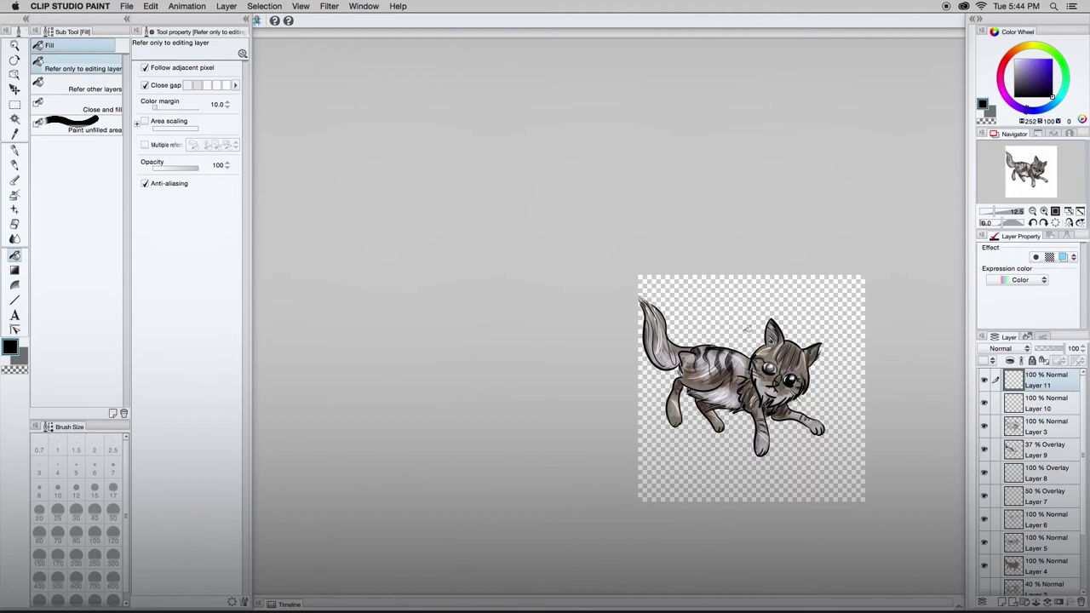
{"action": "left_click", "coordinate": [747, 327]}
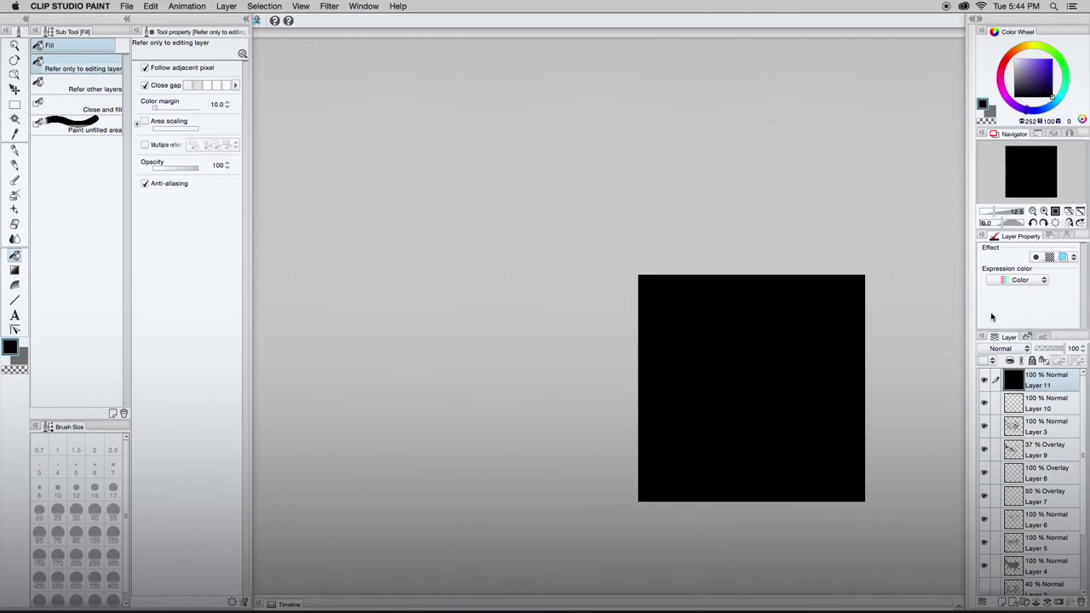
Step: Erase a round, soft-edged opening over the cat in the black layer with the Soft eraser at size 2000
{"action": "key", "text": "e"}
{"action": "key", "text": "c"}
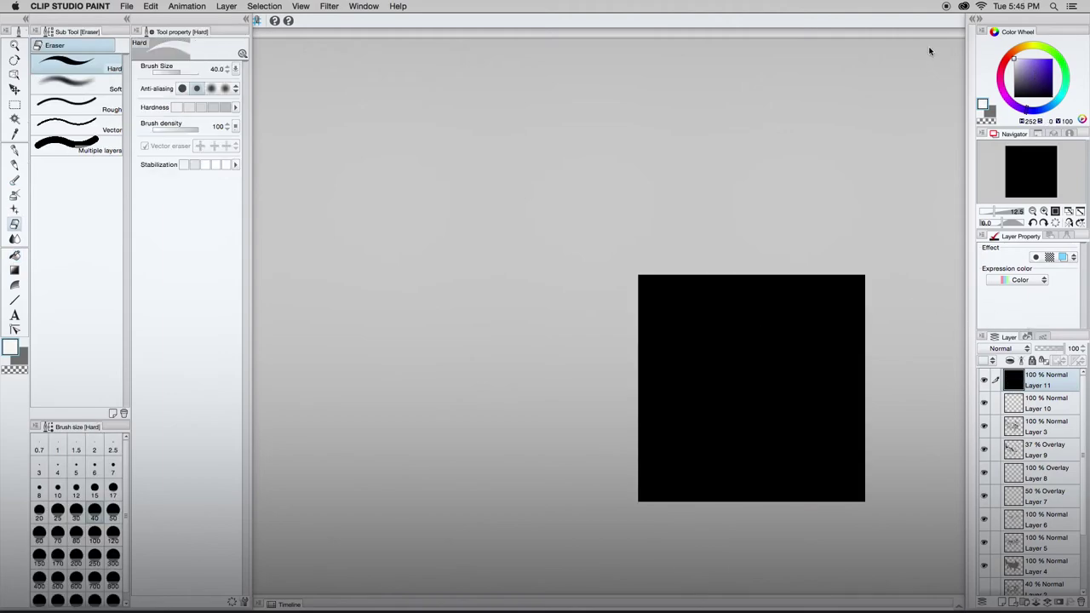
{"action": "left_click", "coordinate": [109, 85]}
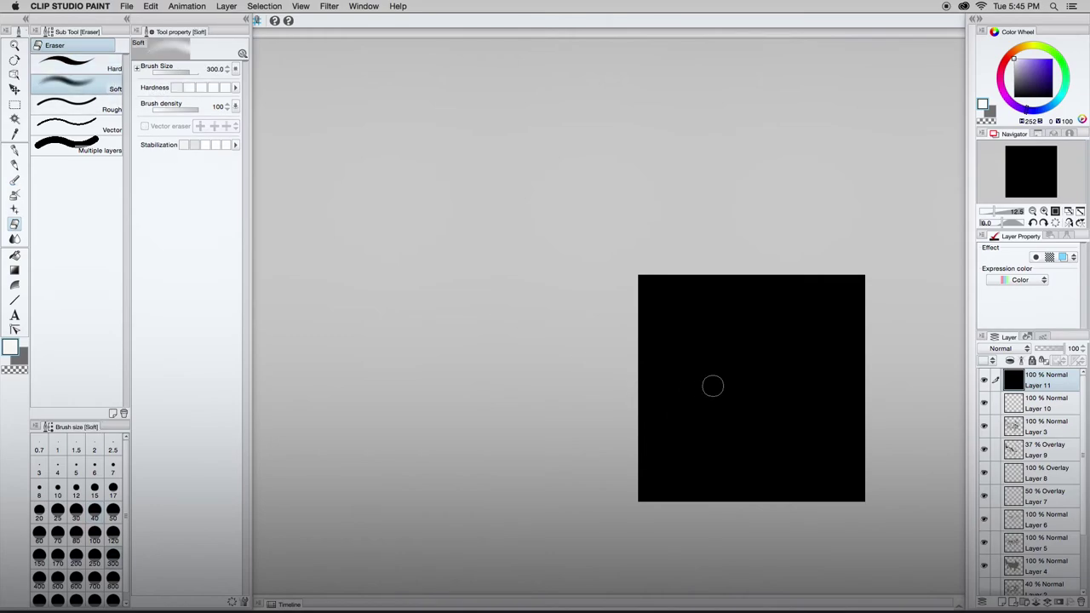
{"action": "key", "text": "]"}
{"action": "key", "text": "]"}
{"action": "key", "text": "]"}
{"action": "key", "text": "]"}
{"action": "key", "text": "]"}
{"action": "key", "text": "]"}
{"action": "key", "text": "]"}
{"action": "key", "text": "]"}
{"action": "key", "text": "]"}
{"action": "key", "text": "]"}
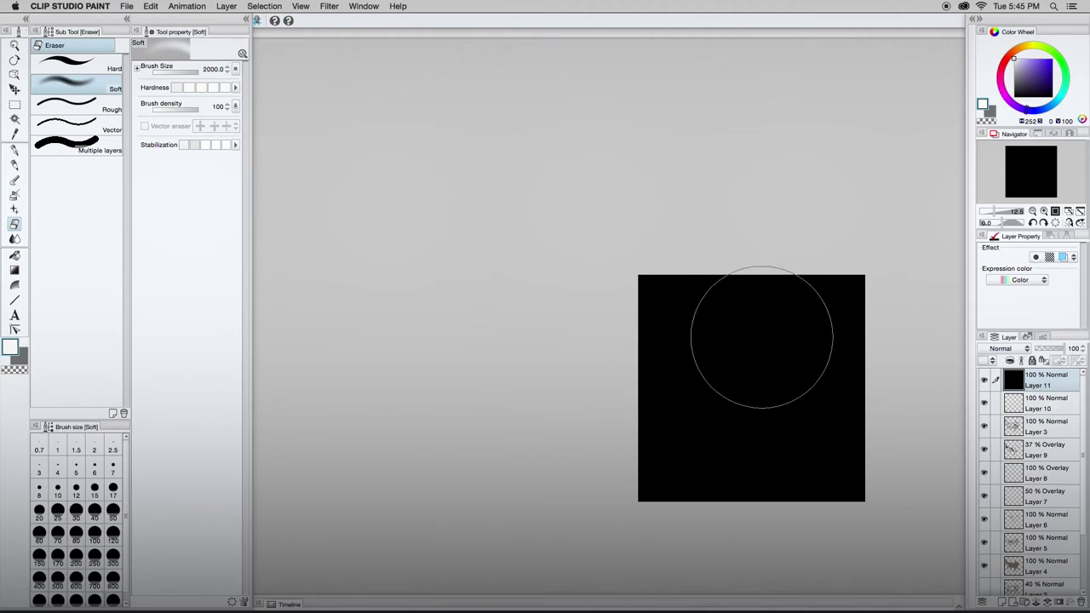
{"action": "mouse_move", "coordinate": [732, 380]}
{"action": "left_mouse_down"}
{"action": "mouse_move", "coordinate": [739, 400]}
{"action": "mouse_move", "coordinate": [739, 385]}
{"action": "mouse_move", "coordinate": [804, 374]}
{"action": "left_mouse_up"}
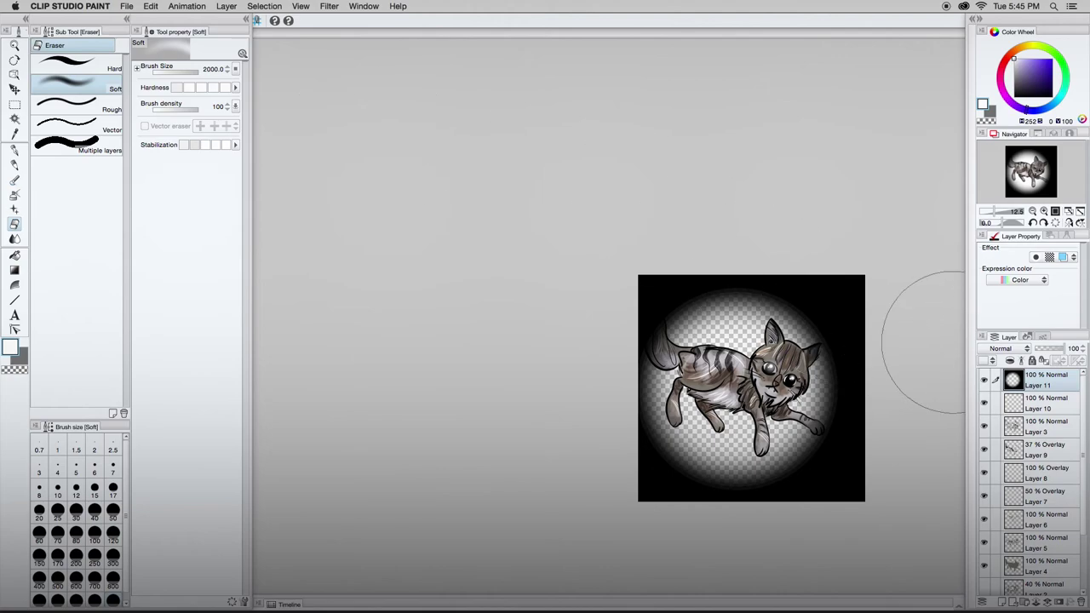
Step: Scale the black vignette on Layer 11 to about 151% around the cat and set the layer's opacity to 46%
{"action": "left_click", "coordinate": [14, 75]}
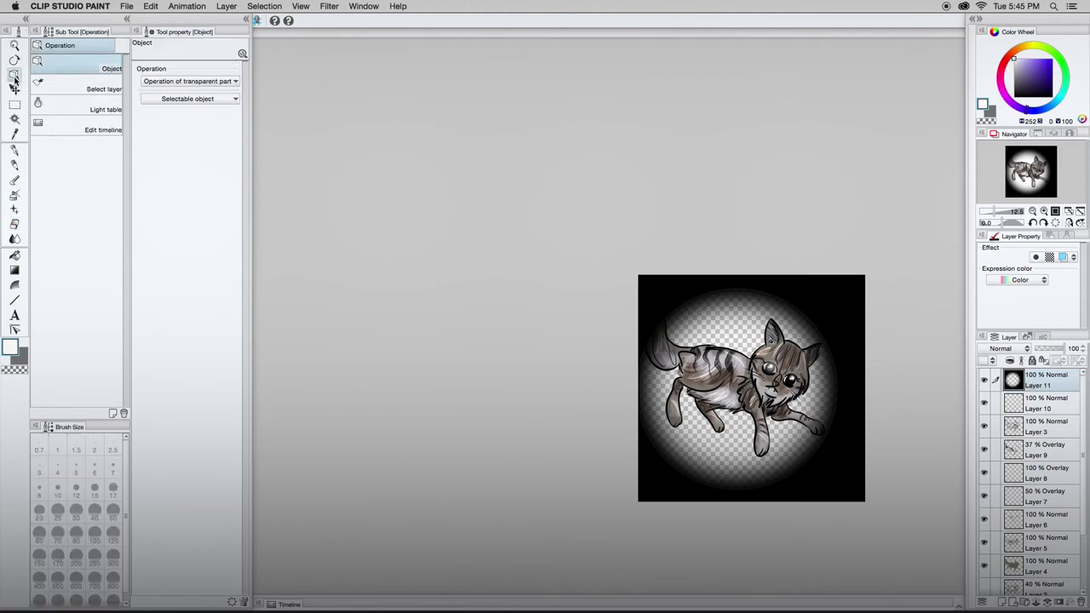
{"action": "left_click", "coordinate": [14, 89]}
{"action": "key", "text": "super+t"}
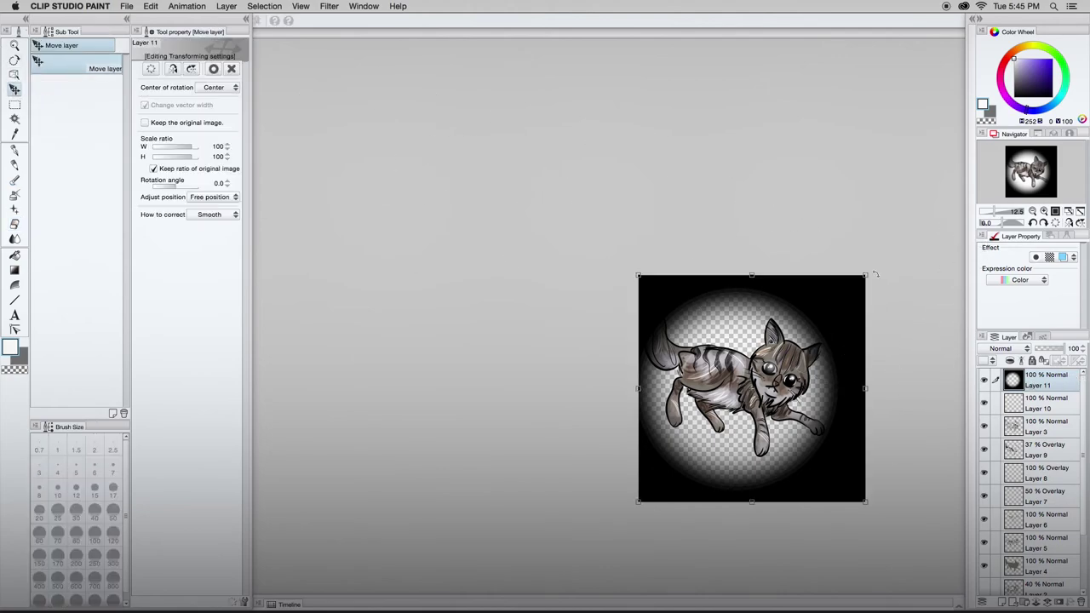
{"action": "left_click_drag", "start_coordinate": [864, 274], "coordinate": [1025, 114]}
{"action": "left_click_drag", "start_coordinate": [838, 293], "coordinate": [768, 374]}
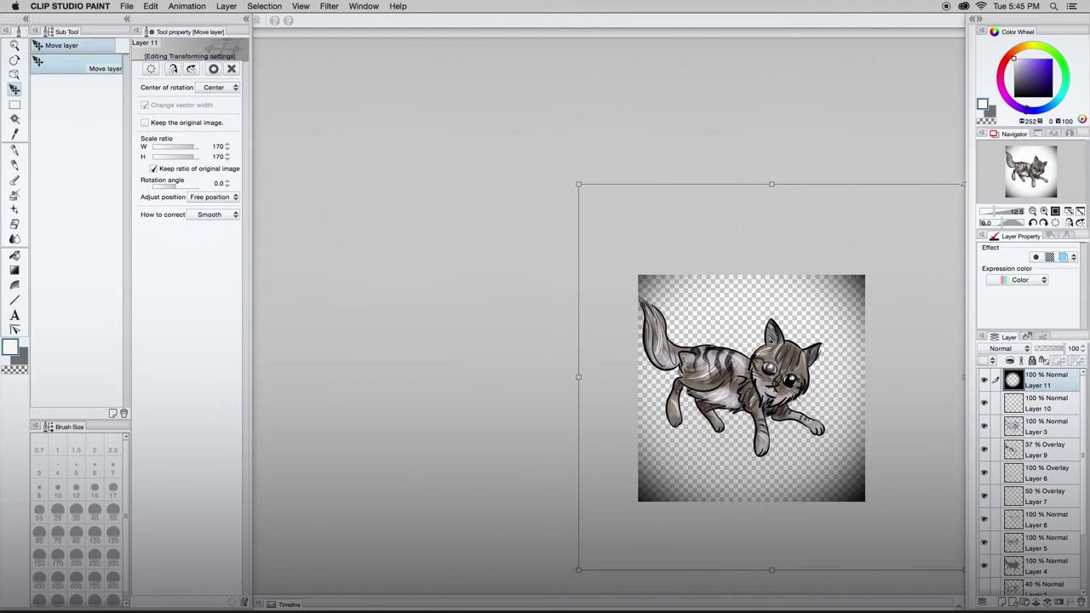
{"action": "left_click_drag", "start_coordinate": [962, 183], "coordinate": [922, 227]}
{"action": "left_click_drag", "start_coordinate": [794, 342], "coordinate": [815, 332]}
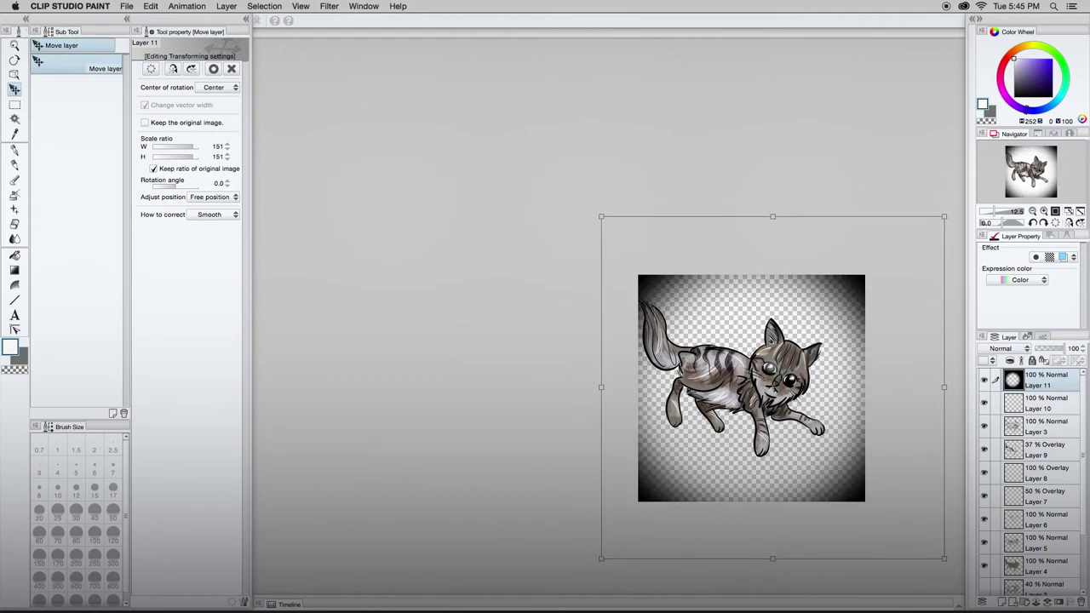
{"action": "left_click", "coordinate": [1049, 349]}
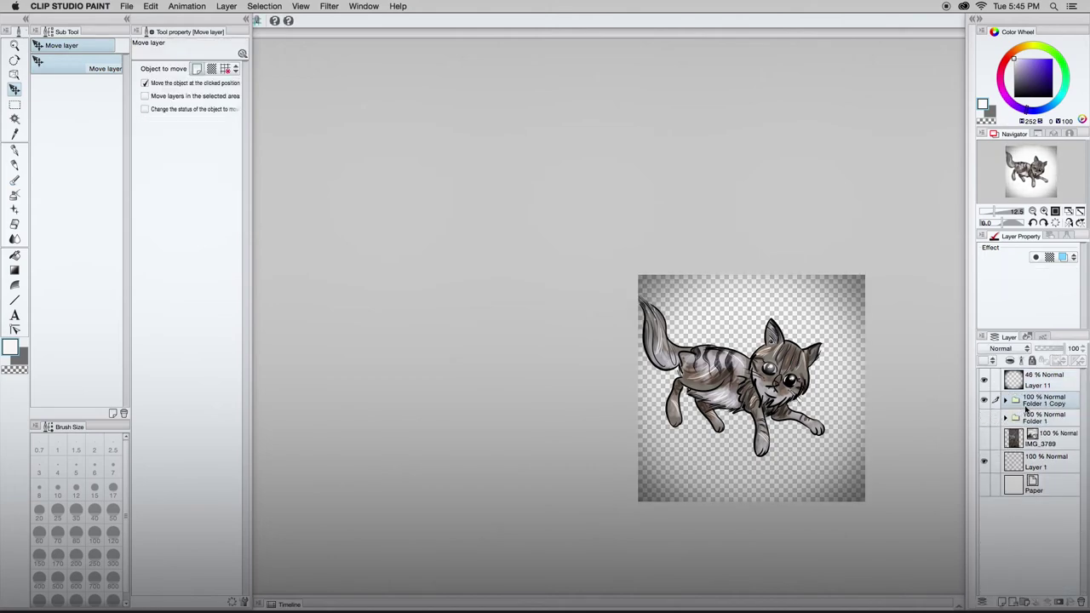
Step: Combine Folder 1 Copy into a single layer and move the cat slightly toward the canvas's lower right
{"action": "right_click", "coordinate": [1031, 400]}
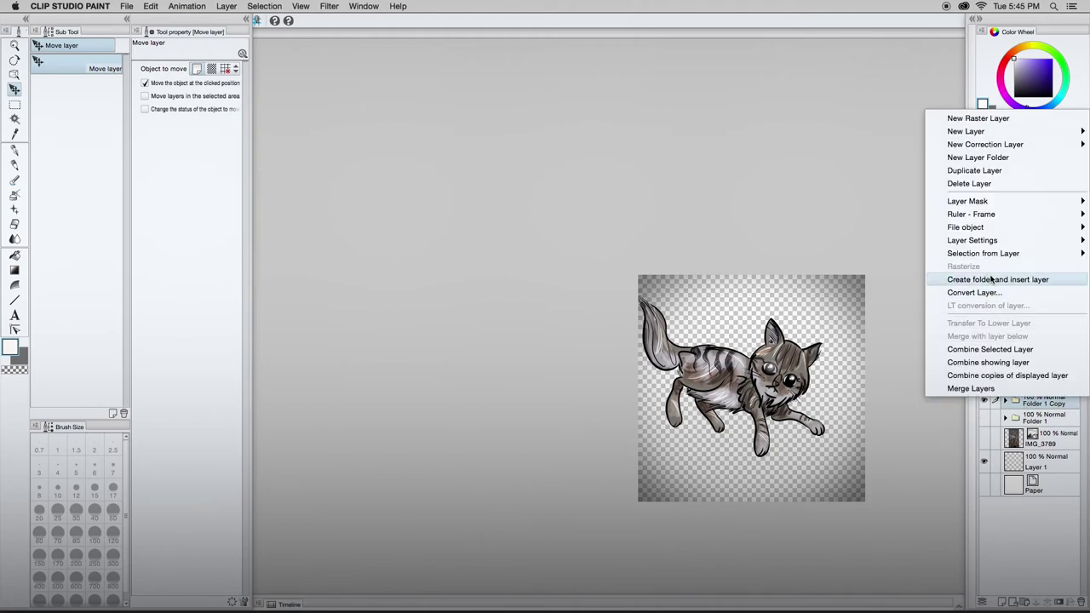
{"action": "left_click", "coordinate": [1001, 351]}
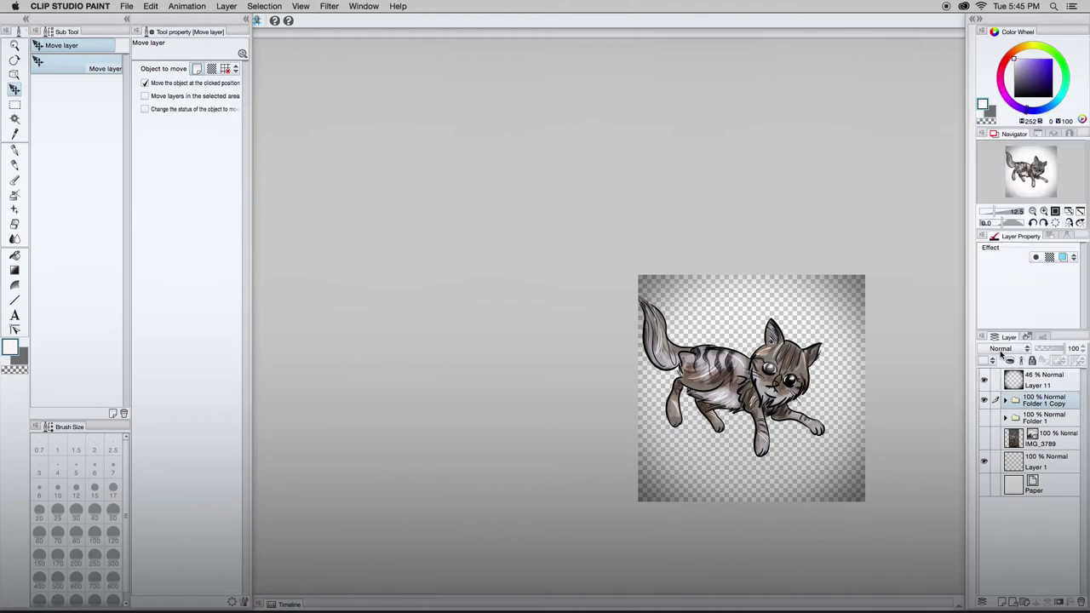
{"action": "left_click_drag", "start_coordinate": [752, 390], "coordinate": [776, 397]}
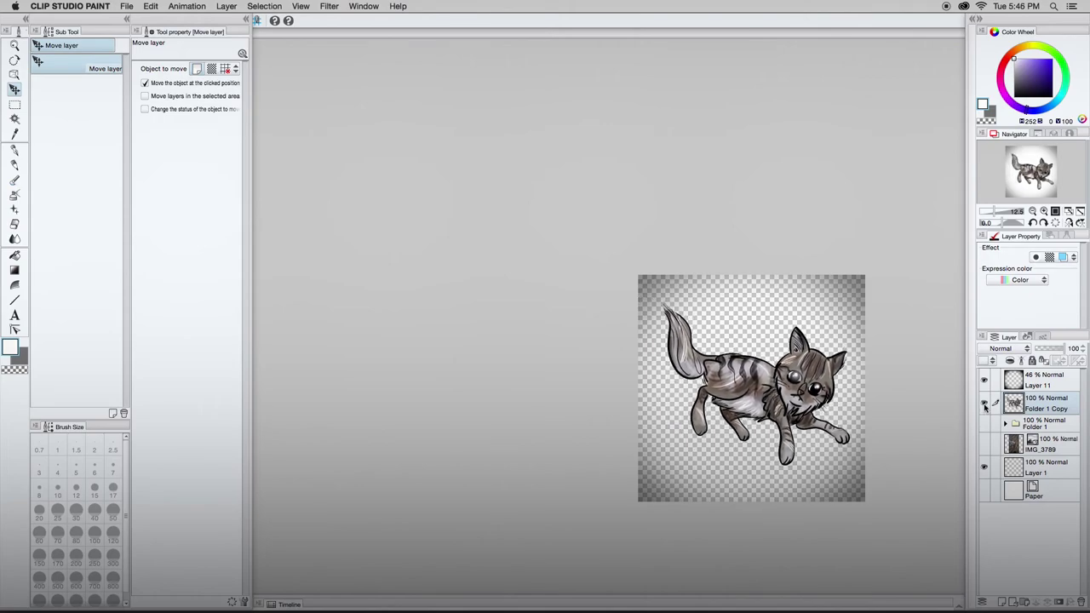
Step: Duplicate the merged cat layer, then apply a Gaussian blur to the copy at 71% opacity
{"action": "left_click_drag", "start_coordinate": [1056, 400], "coordinate": [1004, 601]}
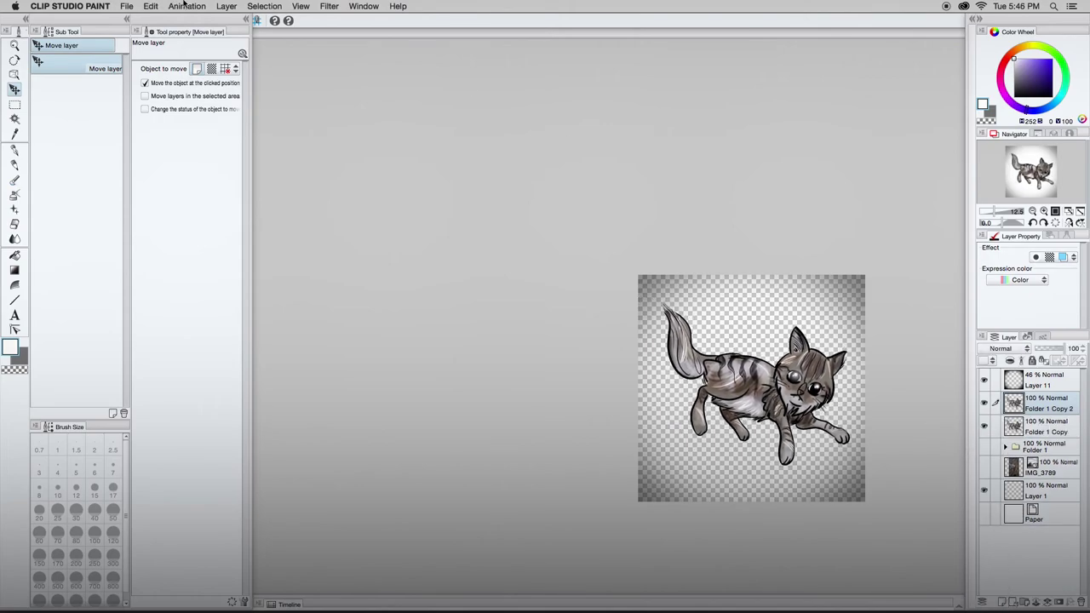
{"action": "left_click", "coordinate": [334, 7]}
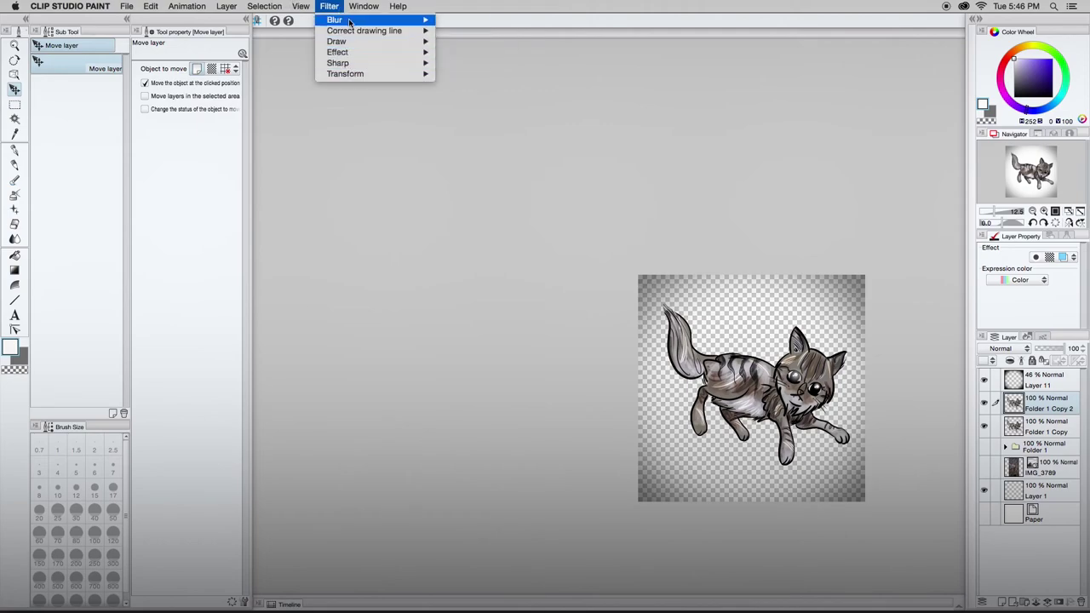
{"action": "mouse_move", "coordinate": [383, 20]}
{"action": "left_click", "coordinate": [473, 45]}
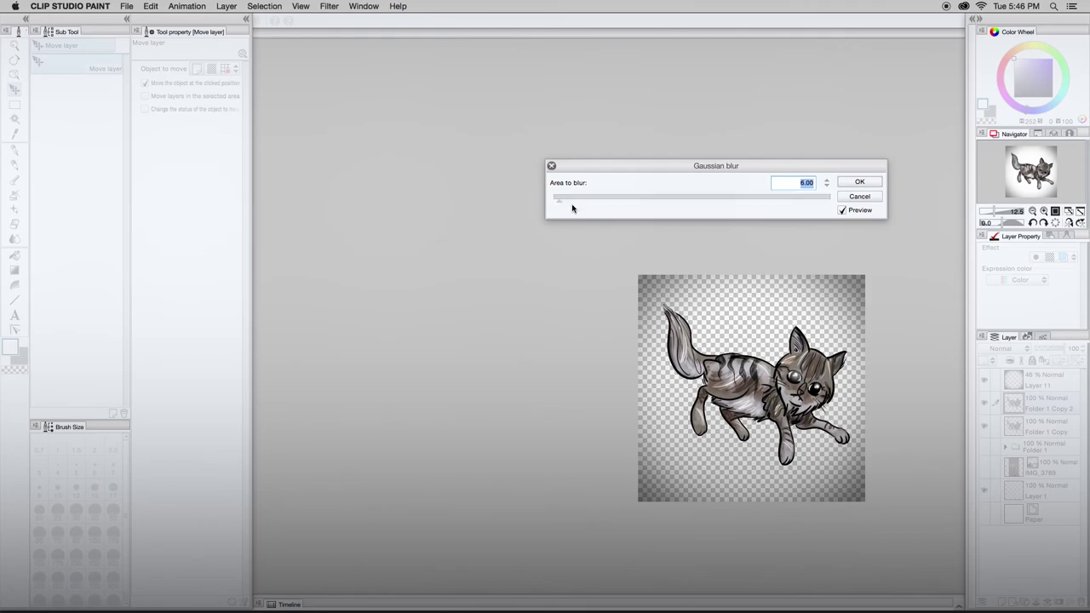
{"action": "left_click_drag", "start_coordinate": [569, 199], "coordinate": [578, 201]}
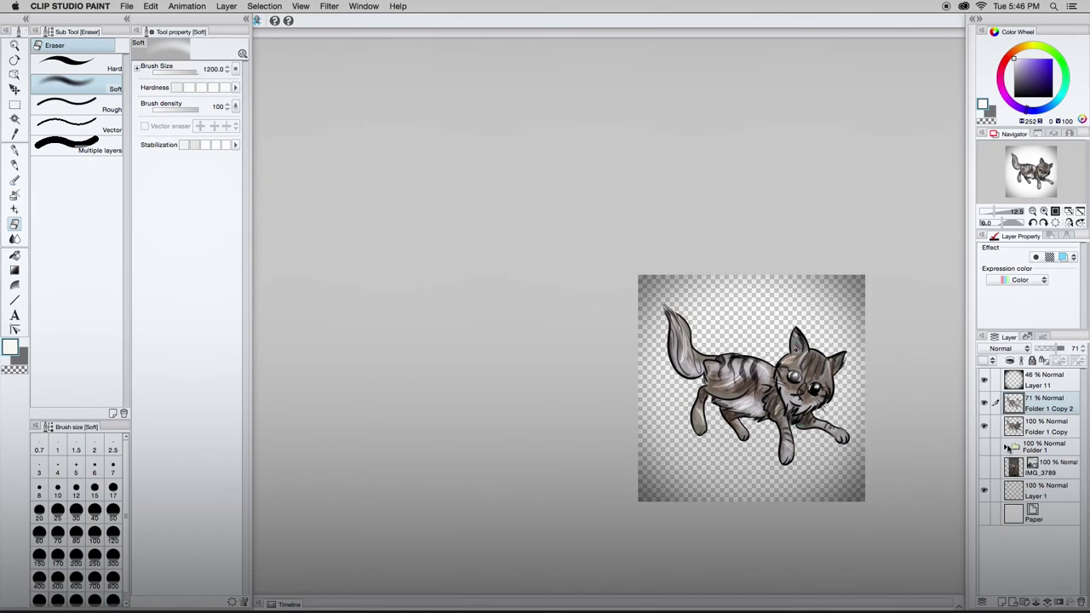
Step: Show the Paper layer and import the plaid image Paper_08 from the TEXTURES folder directly above it
{"action": "left_click", "coordinate": [984, 515]}
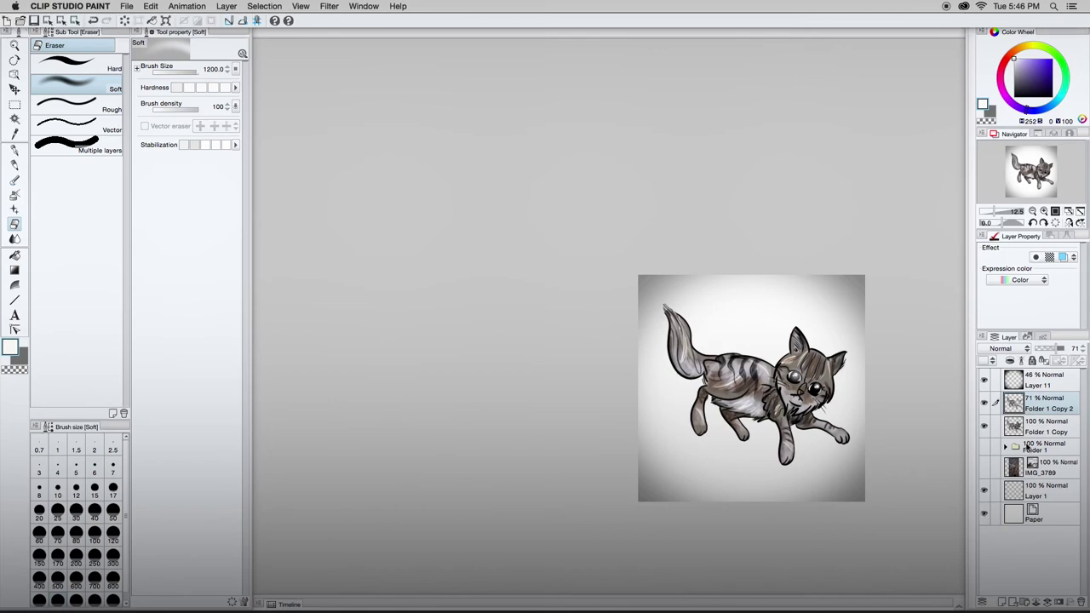
{"action": "left_click", "coordinate": [1044, 521]}
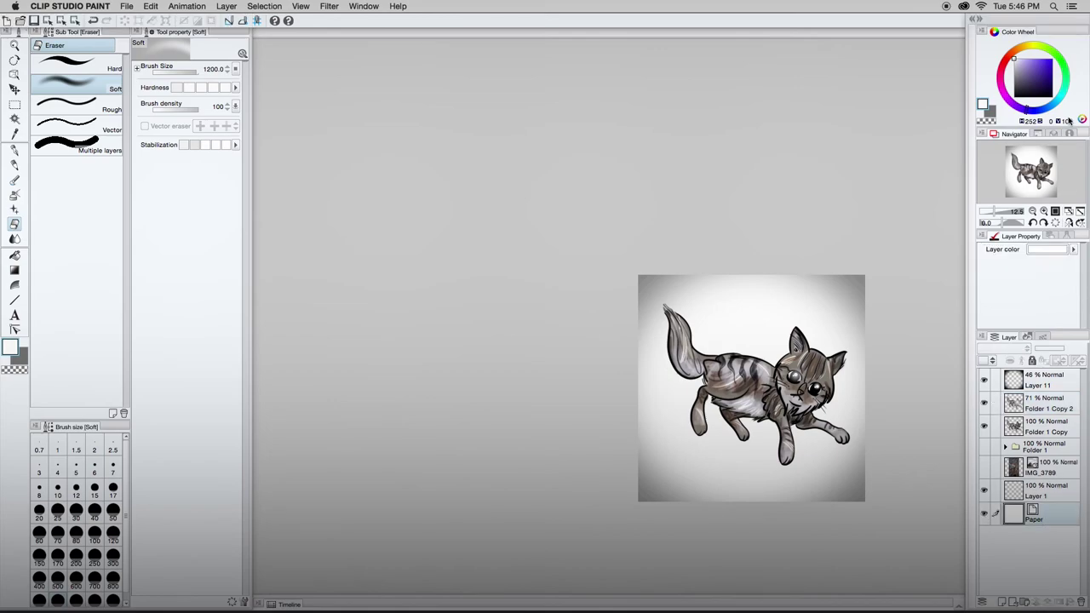
{"action": "left_click", "coordinate": [136, 6]}
{"action": "mouse_move", "coordinate": [196, 159]}
{"action": "left_click", "coordinate": [275, 159]}
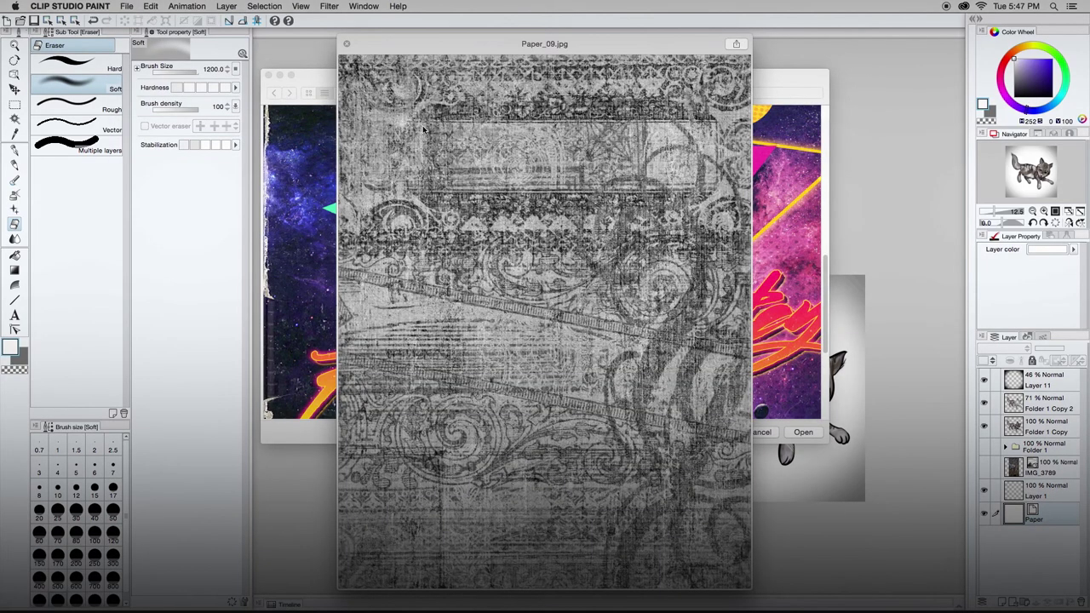
{"action": "key", "text": "Left"}
{"action": "key", "text": "Left"}
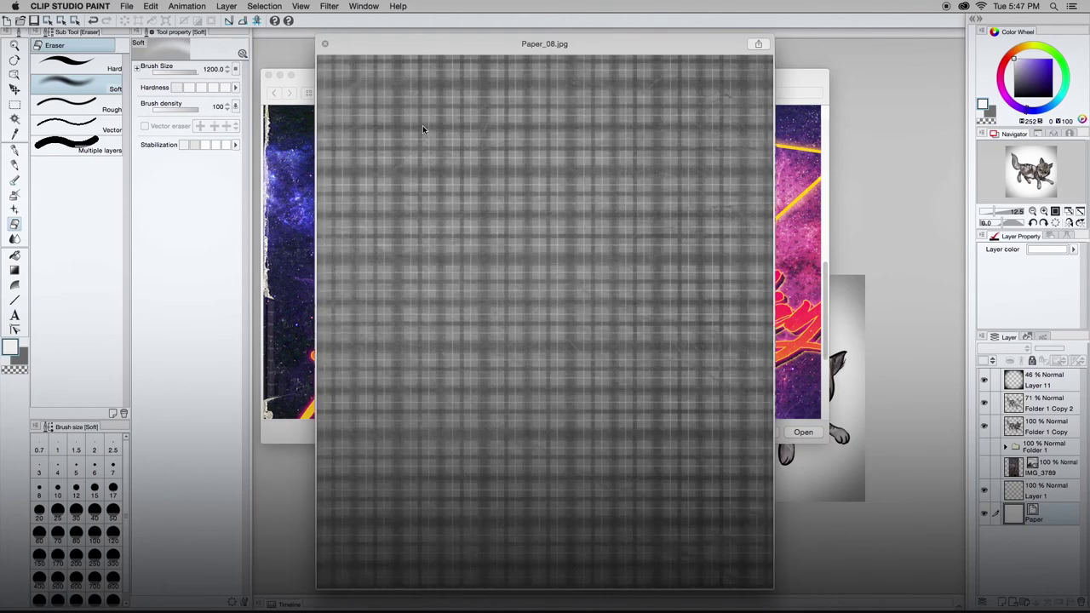
{"action": "key", "text": "Right"}
{"action": "key", "text": "space"}
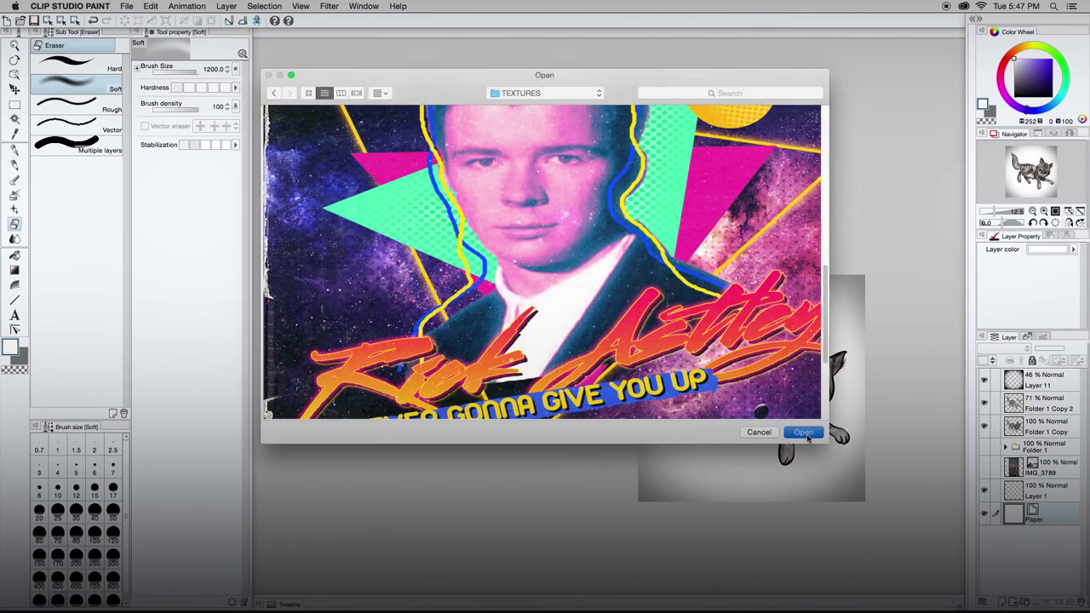
{"action": "left_click", "coordinate": [802, 432]}
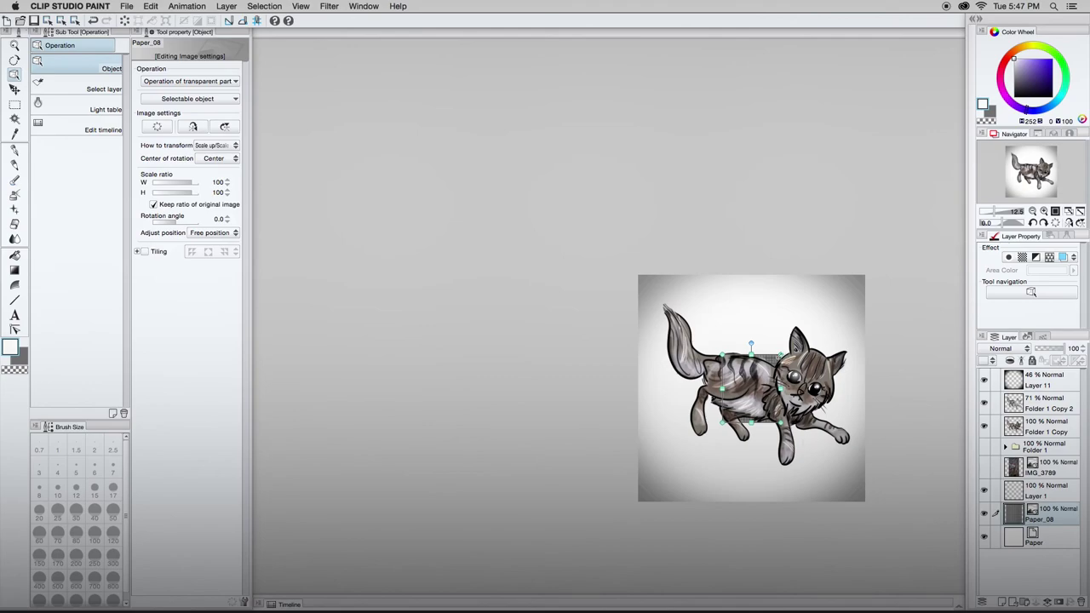
Step: Enlarge the Paper_08 texture to cover the whole canvas and set its opacity to 42%
{"action": "left_click_drag", "start_coordinate": [780, 354], "coordinate": [861, 260]}
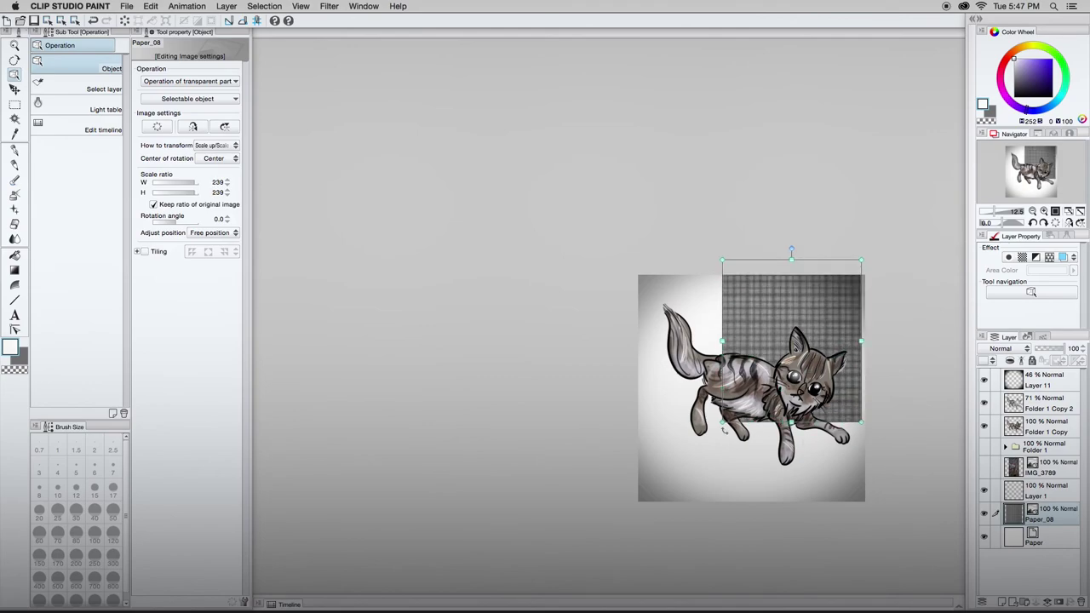
{"action": "left_click_drag", "start_coordinate": [721, 423], "coordinate": [638, 521]}
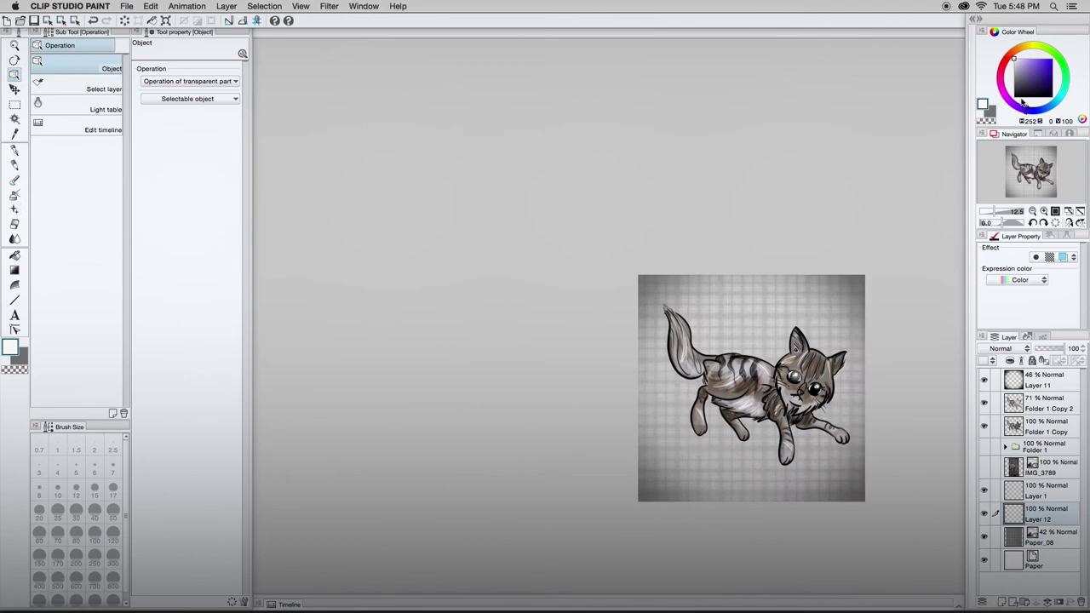
Step: Fill a new layer above Paper_08 with purple (H 252, S 56, V 91) and set its blending mode to Overlay
{"action": "left_click", "coordinate": [1033, 66]}
{"action": "left_click", "coordinate": [15, 255]}
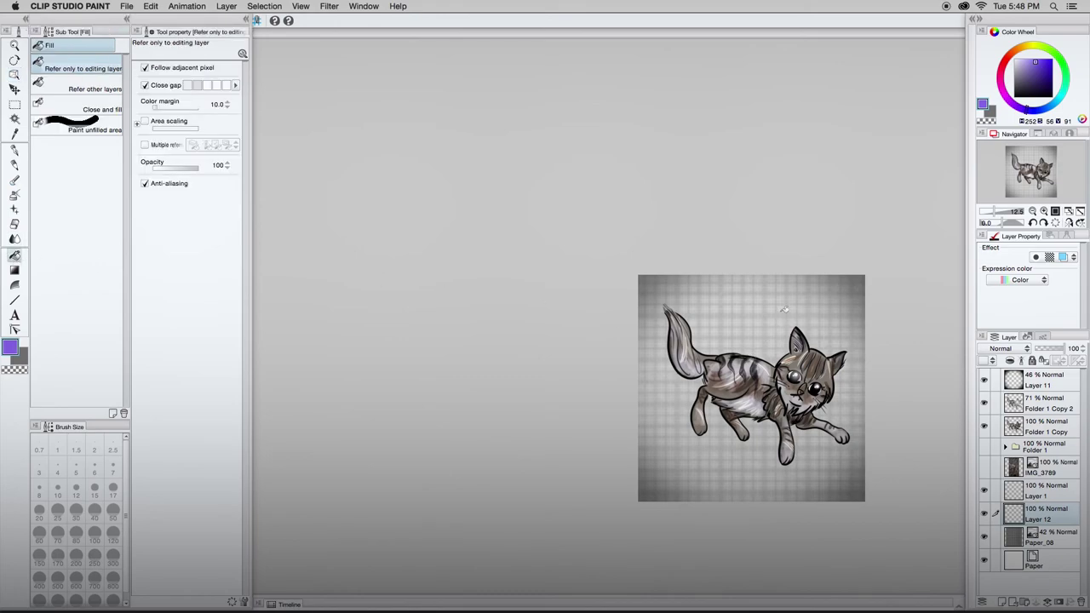
{"action": "left_click", "coordinate": [824, 319]}
Step: Airbrush soft black shading behind the cat on a new layer beneath Folder 1 Copy, using brush size 400 and 46% layer opacity
{"action": "left_click", "coordinate": [992, 425]}
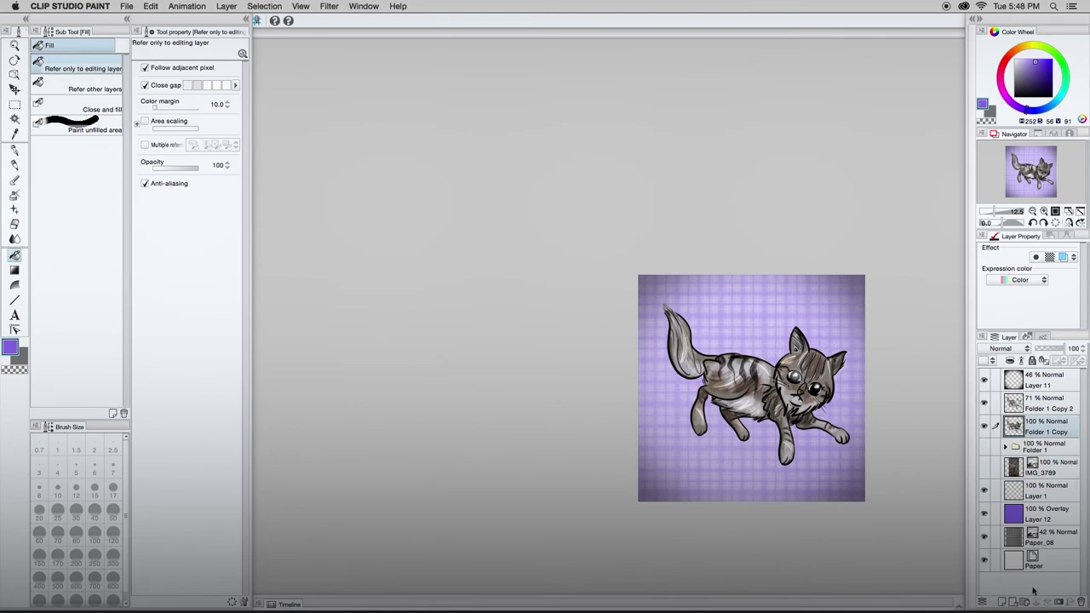
{"action": "left_click", "coordinate": [1000, 601]}
{"action": "key", "text": "b"}
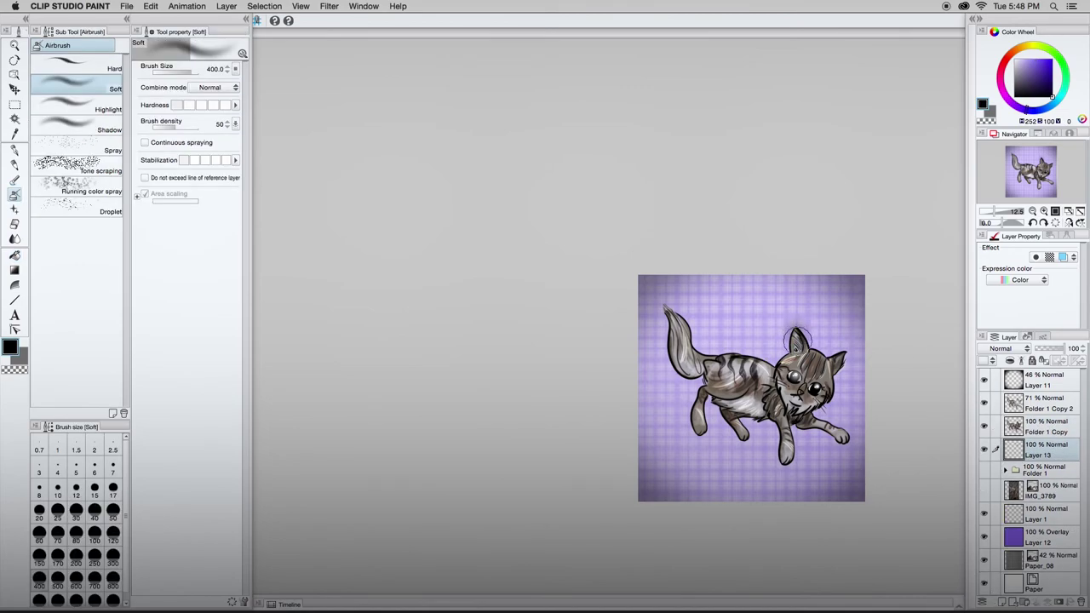
{"action": "mouse_move", "coordinate": [795, 347]}
{"action": "left_mouse_down"}
{"action": "mouse_move", "coordinate": [774, 372]}
{"action": "mouse_move", "coordinate": [758, 371]}
{"action": "mouse_move", "coordinate": [785, 364]}
{"action": "mouse_move", "coordinate": [708, 360]}
{"action": "mouse_move", "coordinate": [672, 328]}
{"action": "mouse_move", "coordinate": [706, 374]}
{"action": "mouse_move", "coordinate": [703, 428]}
{"action": "mouse_move", "coordinate": [706, 400]}
{"action": "mouse_move", "coordinate": [770, 421]}
{"action": "mouse_move", "coordinate": [784, 451]}
{"action": "mouse_move", "coordinate": [787, 430]}
{"action": "mouse_move", "coordinate": [847, 436]}
{"action": "mouse_move", "coordinate": [809, 406]}
{"action": "mouse_move", "coordinate": [834, 383]}
{"action": "mouse_move", "coordinate": [822, 393]}
{"action": "mouse_move", "coordinate": [837, 349]}
{"action": "mouse_move", "coordinate": [830, 364]}
{"action": "mouse_move", "coordinate": [793, 339]}
{"action": "mouse_move", "coordinate": [770, 358]}
{"action": "mouse_move", "coordinate": [703, 362]}
{"action": "left_mouse_up"}
{"action": "left_click_drag", "start_coordinate": [1070, 348], "coordinate": [1049, 352]}
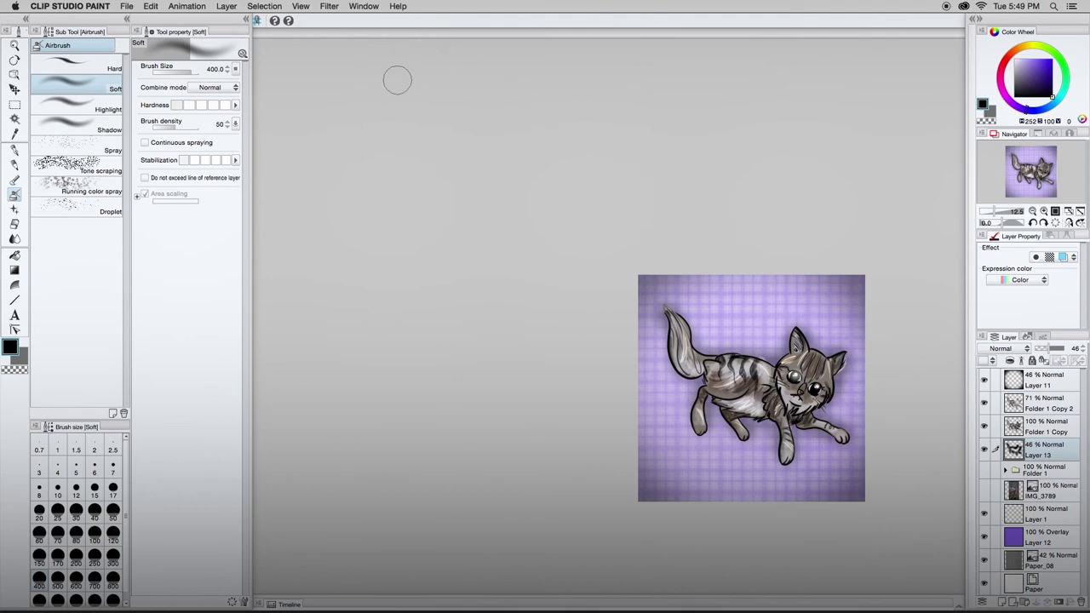
Step: Stamp white Sparkle A sparkles over the cat's rear on a new topmost layer, with brush size and particle size at 2000
{"action": "key", "text": "b"}
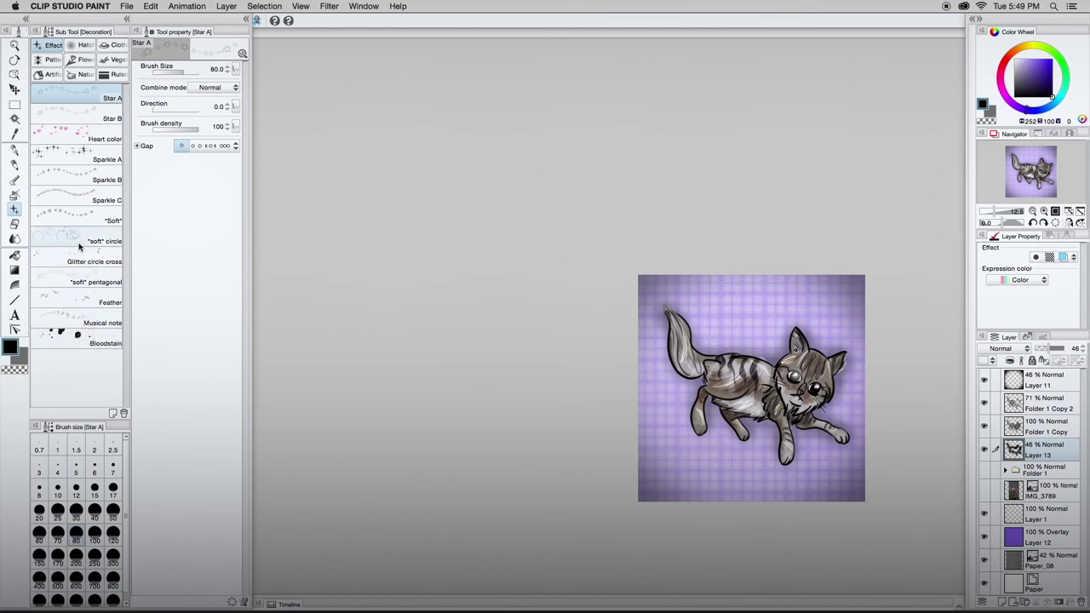
{"action": "left_click", "coordinate": [79, 159]}
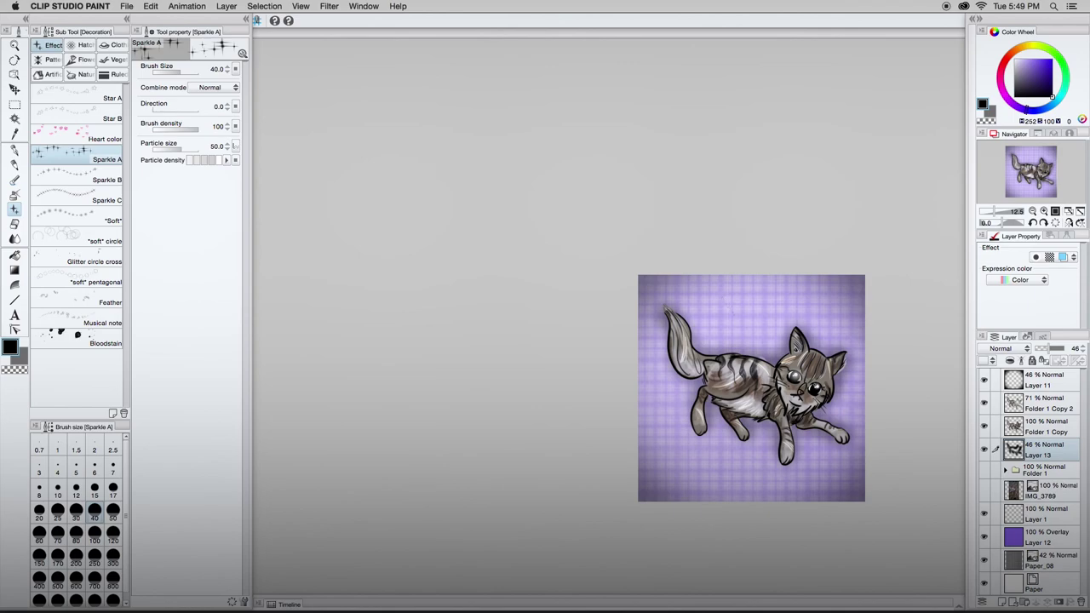
{"action": "left_click", "coordinate": [1047, 388]}
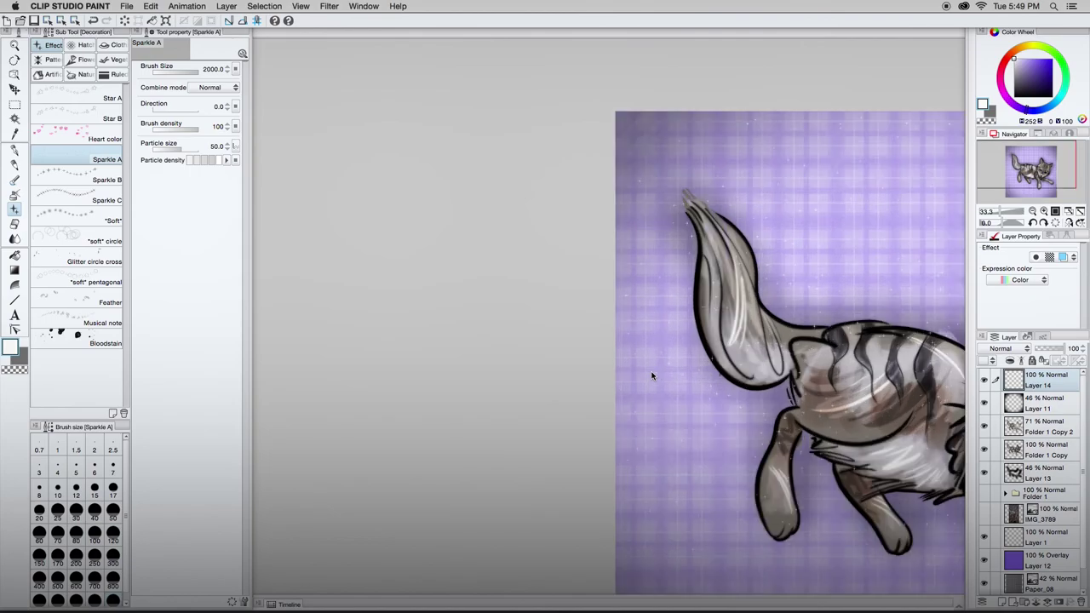
{"action": "scroll", "coordinate": [651, 375], "scroll_direction": "down", "scroll_amount": 1}
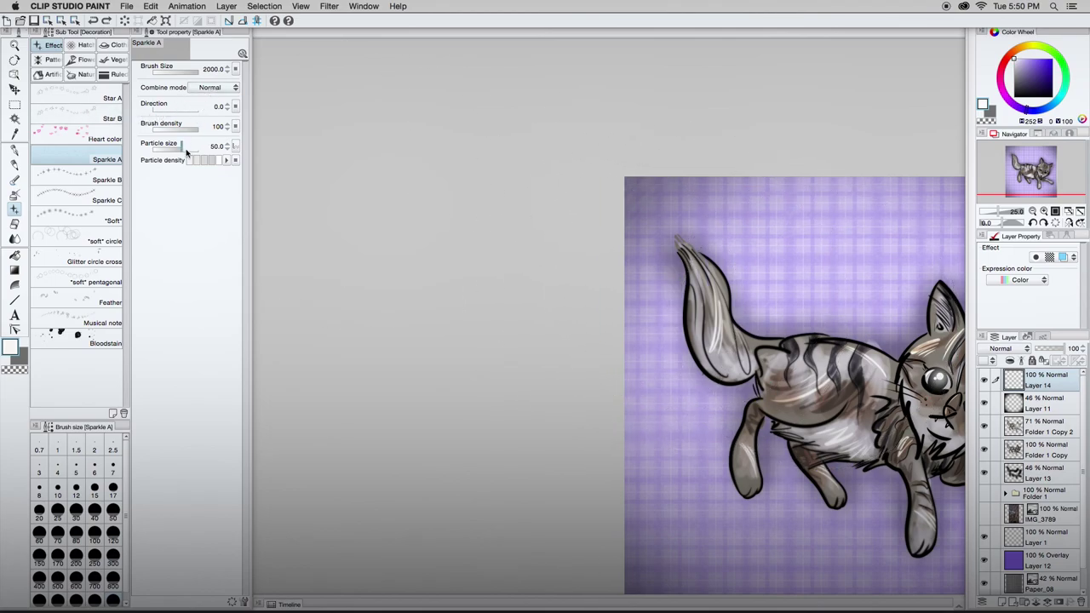
{"action": "left_click_drag", "start_coordinate": [184, 148], "coordinate": [226, 155]}
{"action": "left_click", "coordinate": [784, 355]}
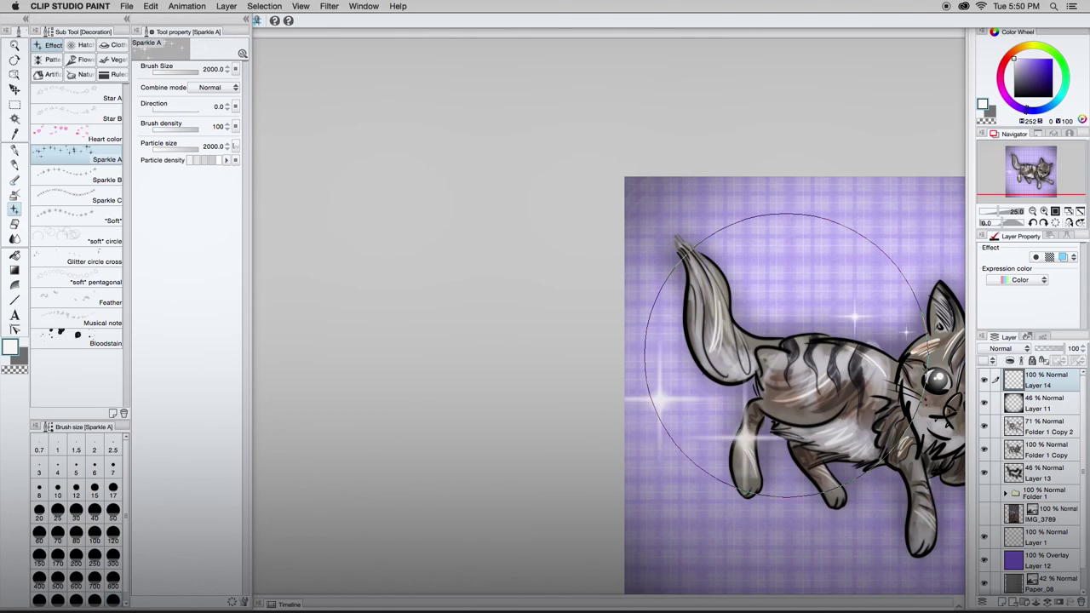
{"action": "scroll", "coordinate": [784, 355], "scroll_direction": "down", "scroll_amount": 1}
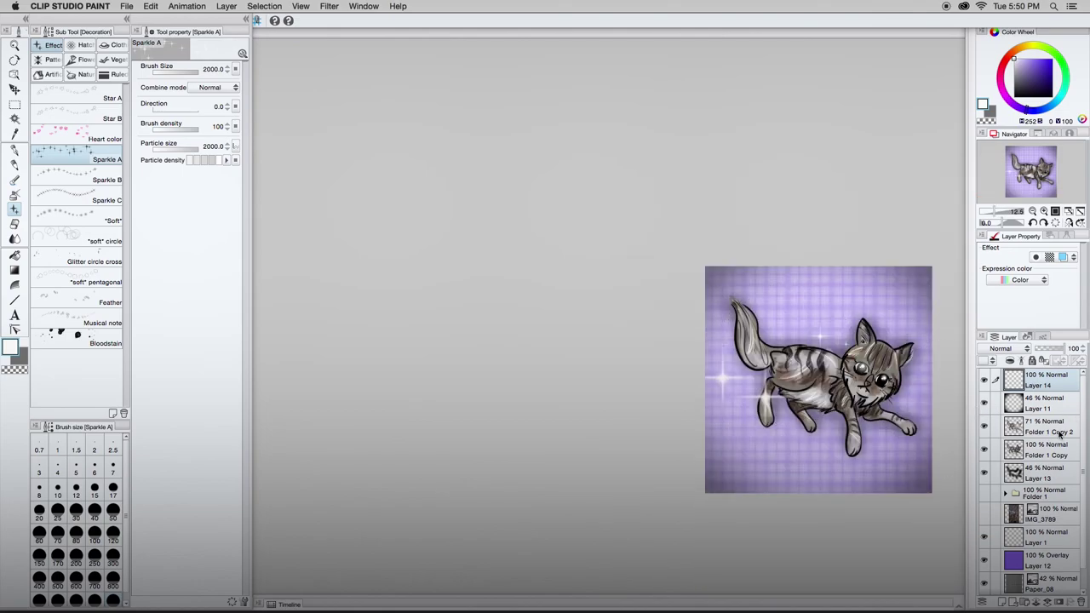
Step: Add a new layer directly beneath the cat's shading layer and stamp large white Sparkle A sparkles around the canvas corners
{"action": "left_click", "coordinate": [1052, 482]}
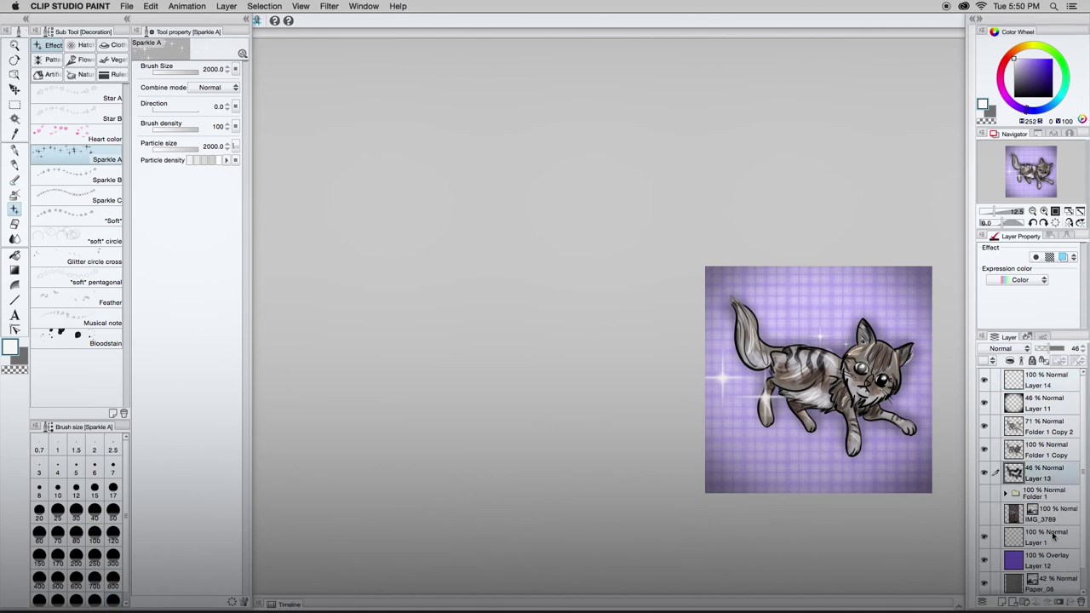
{"action": "left_click", "coordinate": [1004, 605]}
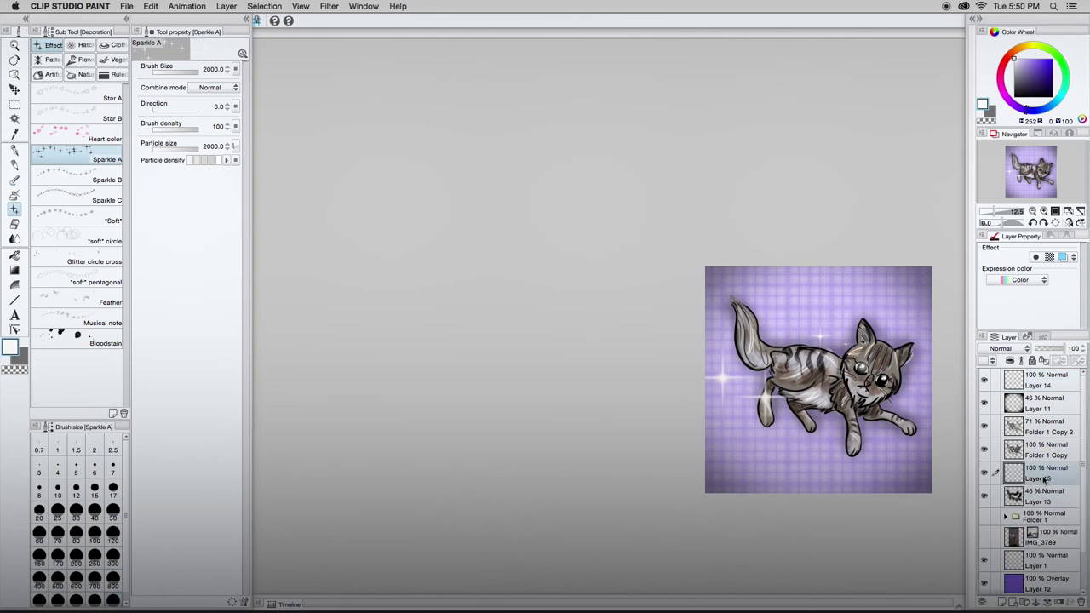
{"action": "left_click_drag", "start_coordinate": [1044, 479], "coordinate": [1040, 508]}
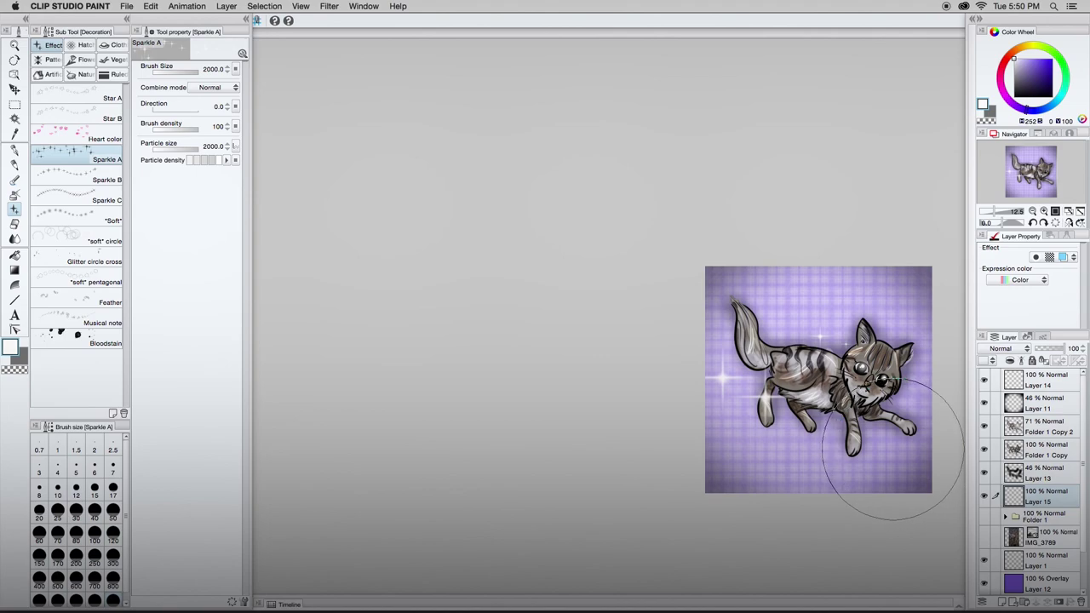
{"action": "left_click", "coordinate": [891, 449]}
{"action": "left_click", "coordinate": [892, 285]}
{"action": "left_click", "coordinate": [717, 269]}
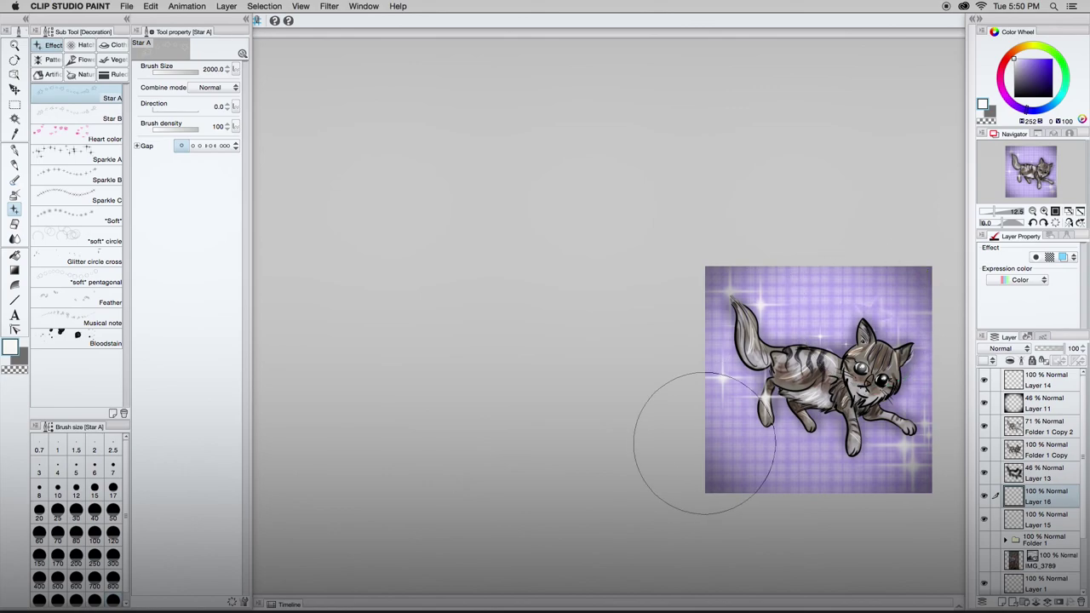
Step: Stamp large white Star A stars near the canvas edges around the cat with brush size 2000
{"action": "left_click", "coordinate": [706, 446]}
{"action": "left_click", "coordinate": [934, 265]}
{"action": "left_click", "coordinate": [798, 560]}
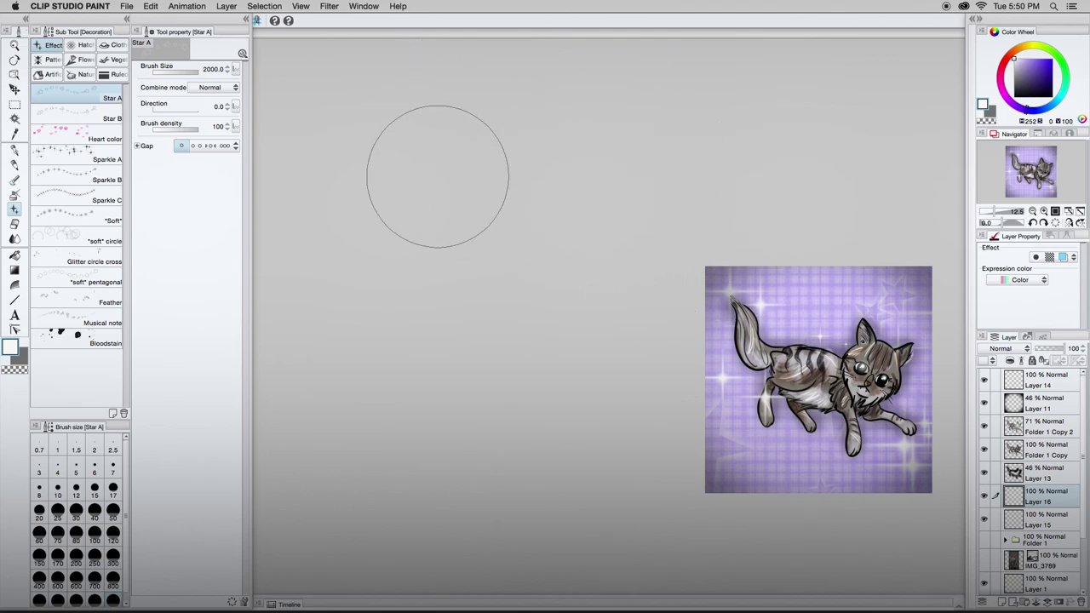
Step: Select the whole canvas area with a rectangular marquee
{"action": "key", "text": "m"}
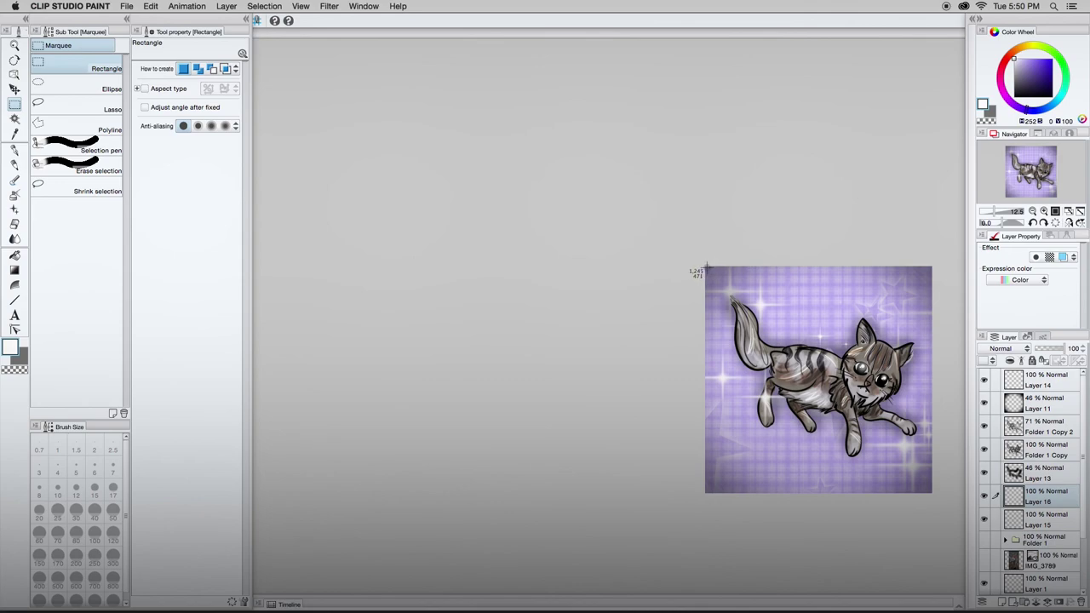
{"action": "left_click_drag", "start_coordinate": [705, 267], "coordinate": [931, 492]}
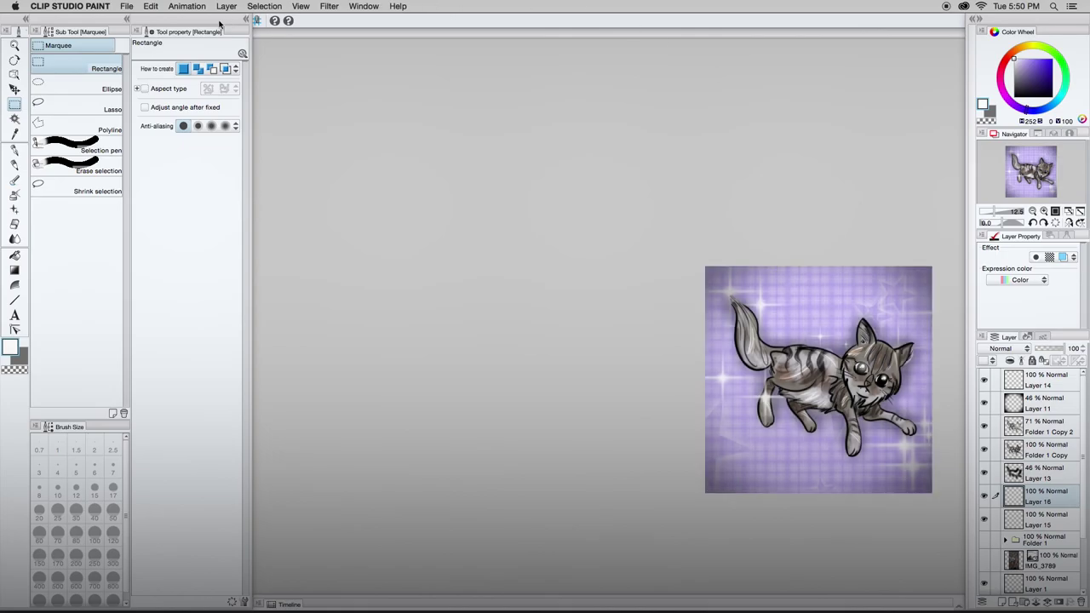